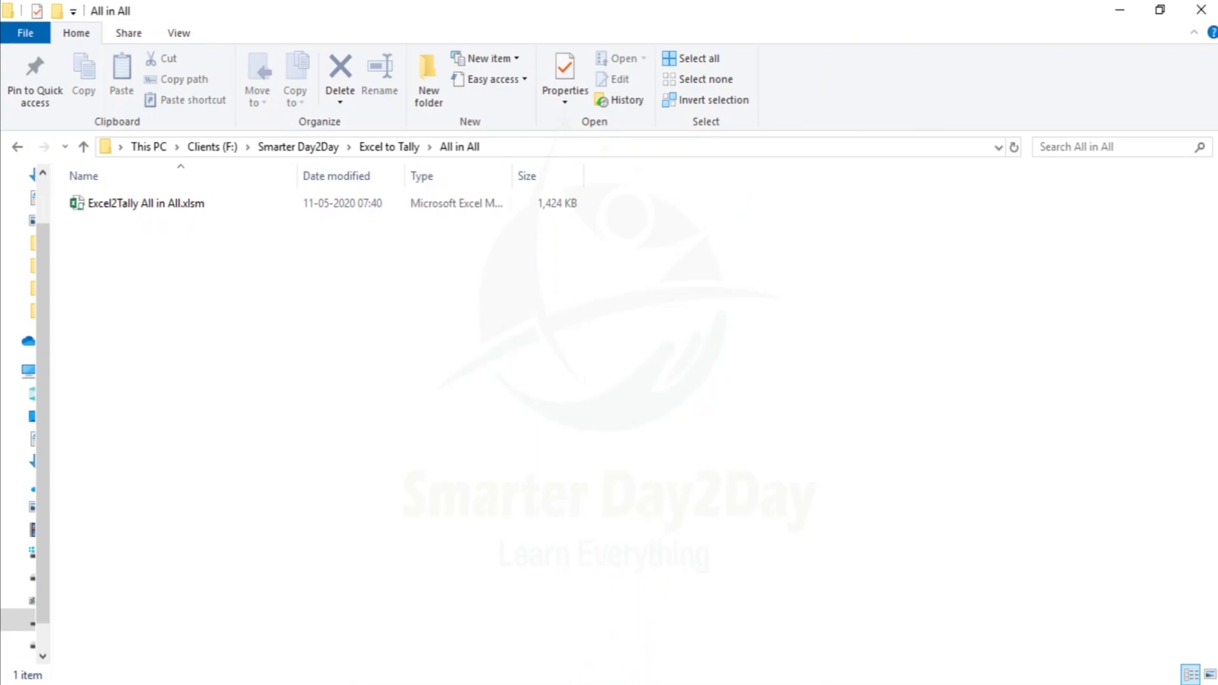
# Start creating a company in Tally named Smarter Day2Day with Tamil Nadu as its state
pyautogui.press('Down')
pyautogui.press('Down')
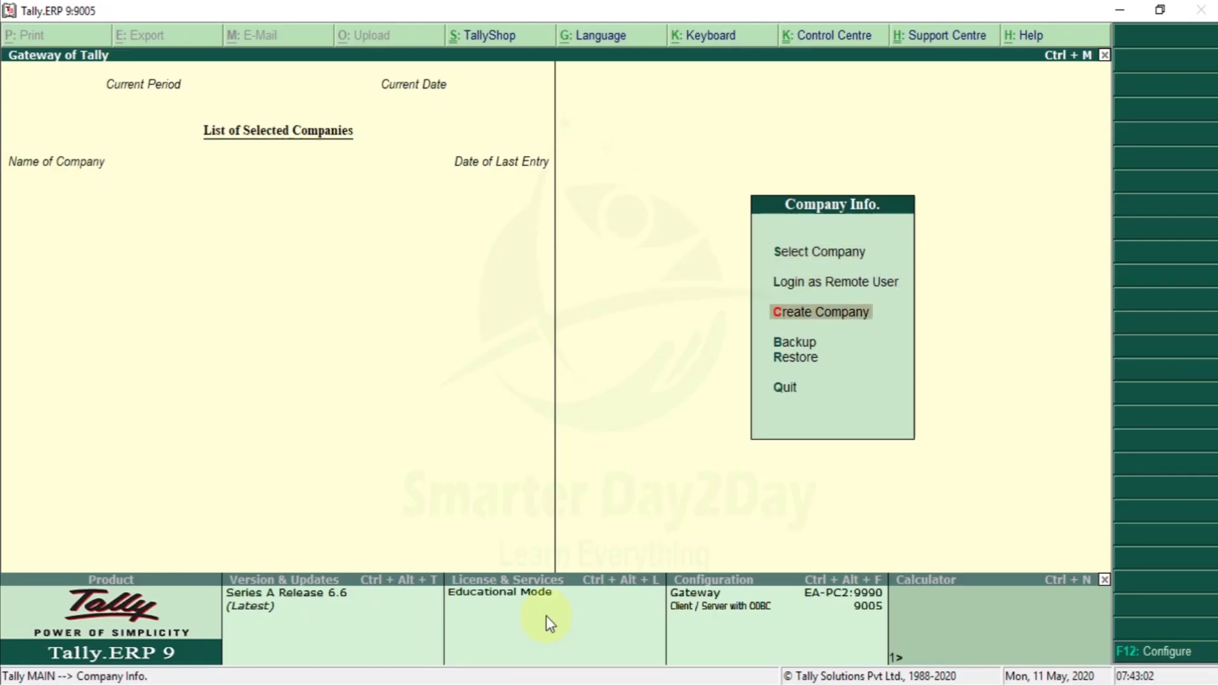
pyautogui.press('Return')
pyautogui.write('Smarter Day2Day')
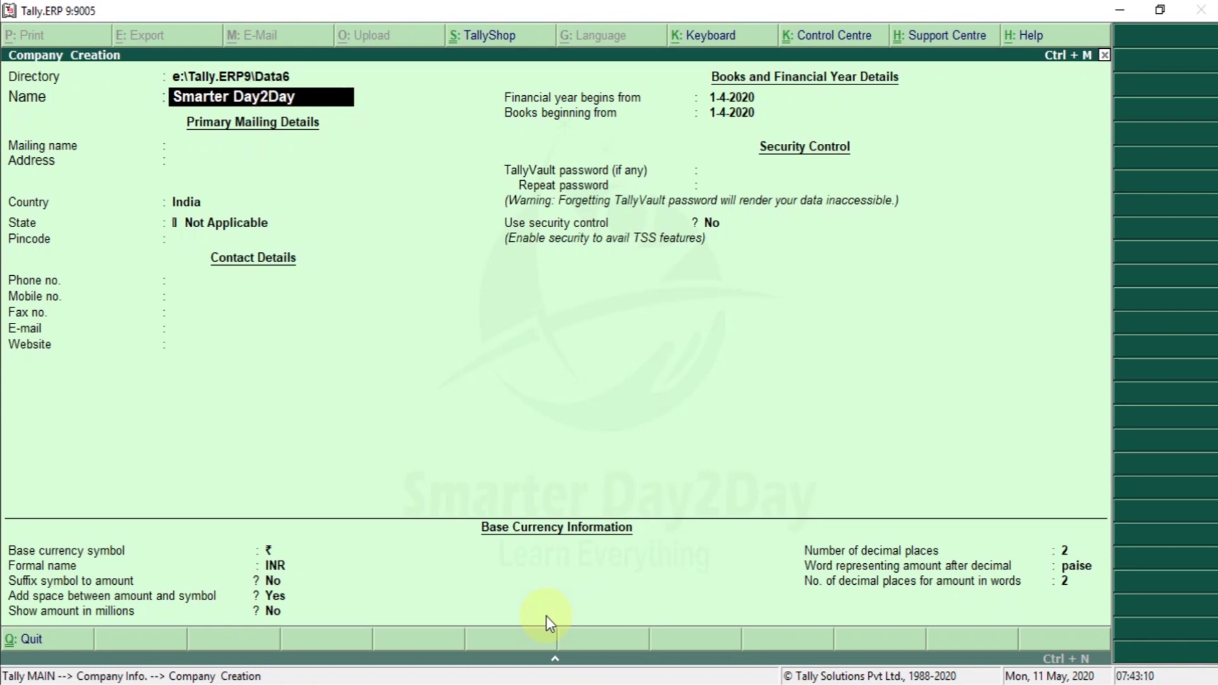
pyautogui.press('Return')
pyautogui.press('Return')
pyautogui.press('Return')
pyautogui.press('Return')
pyautogui.write('Ta')
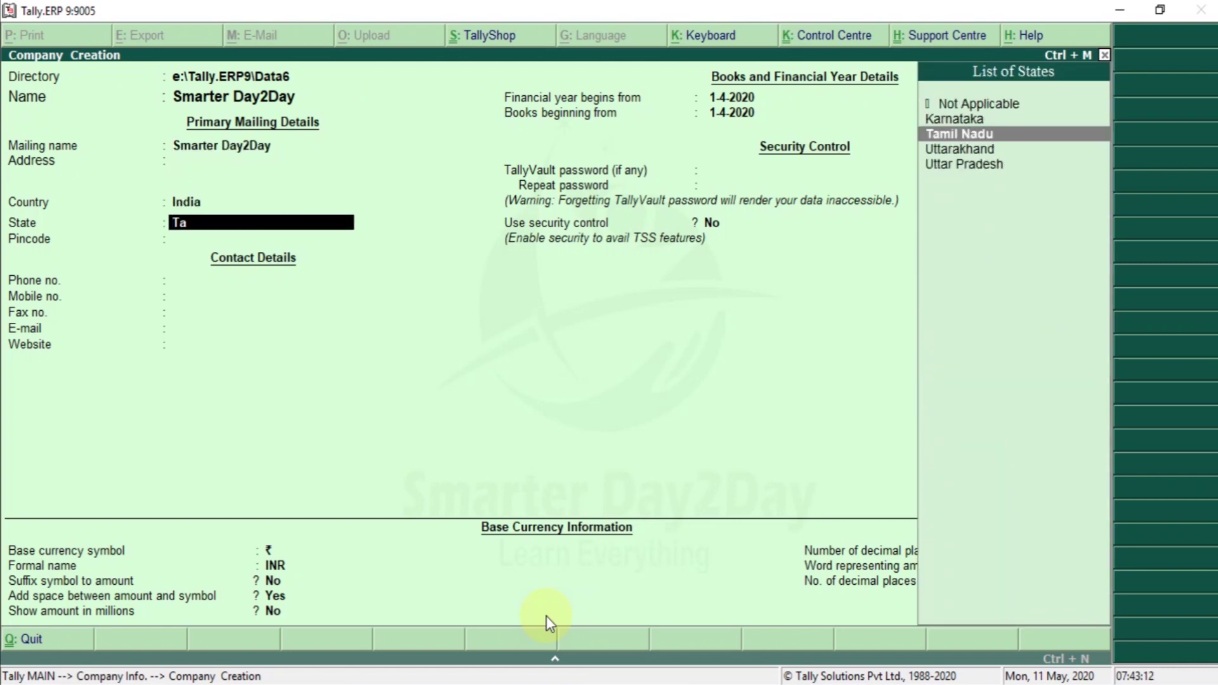
pyautogui.press('Return')
# Set the financial year and books to begin from 1-4-2019, leave the remaining details at their defaults, and save the company
pyautogui.press('Return')
pyautogui.press('Return')
pyautogui.press('Return')
pyautogui.press('Return')
pyautogui.press('Return')
pyautogui.press('Return')
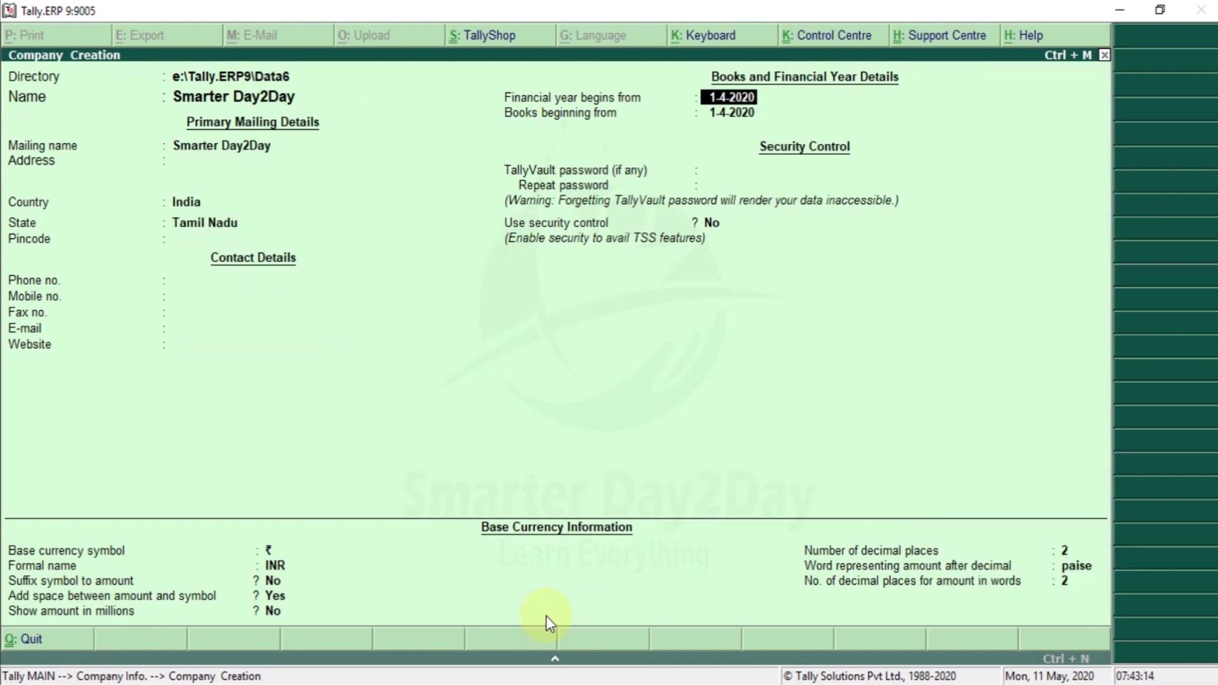
pyautogui.write('1.4.19')
pyautogui.press('Return')
pyautogui.press('Return')
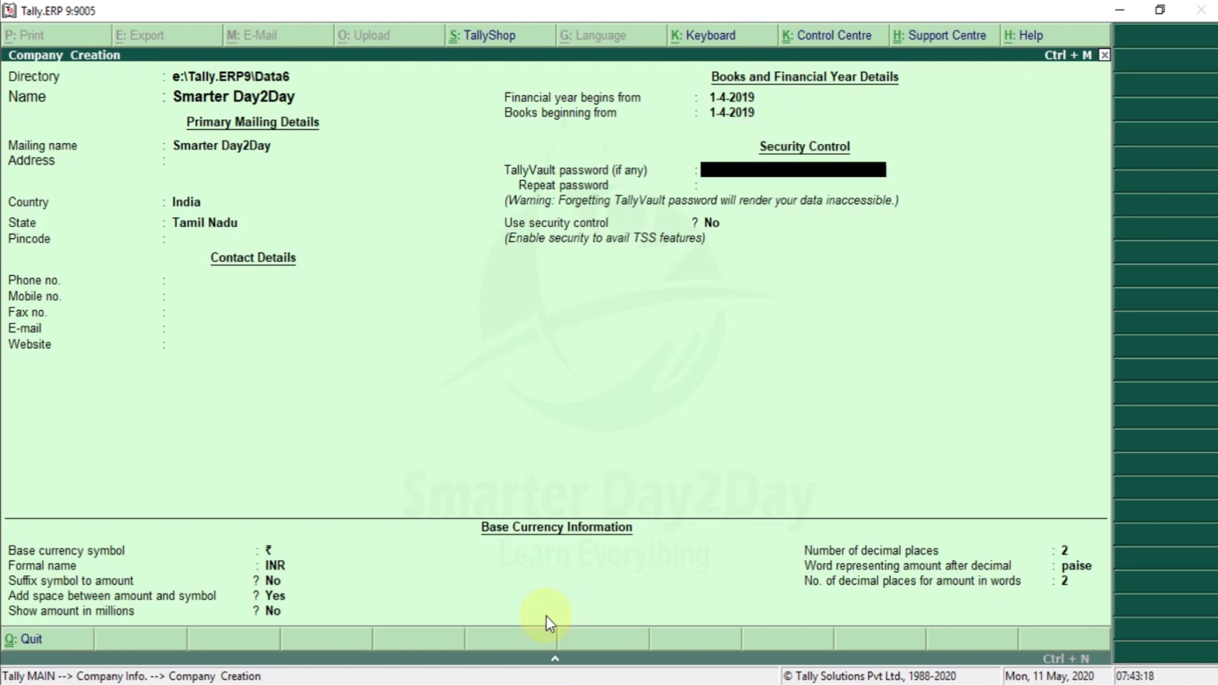
pyautogui.hotkey('ctrl', 'a')
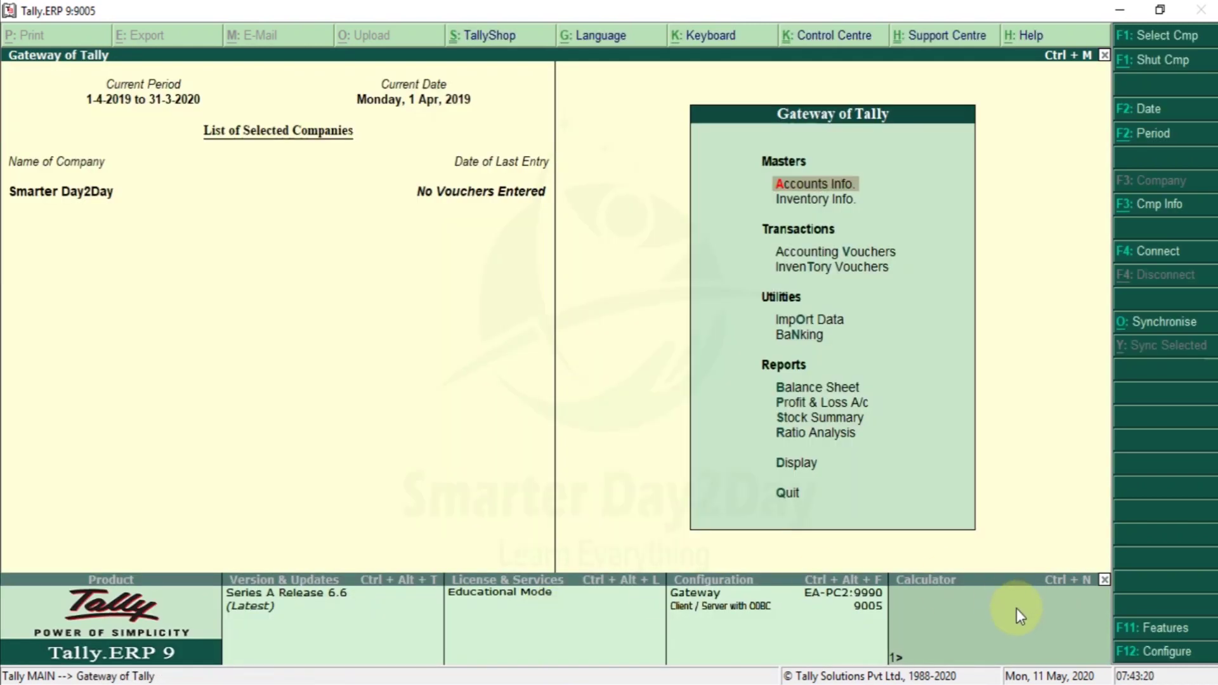
# Enable Goods and Services Tax (GST) in the company's Statutory & Taxation features
pyautogui.click(1164, 633)
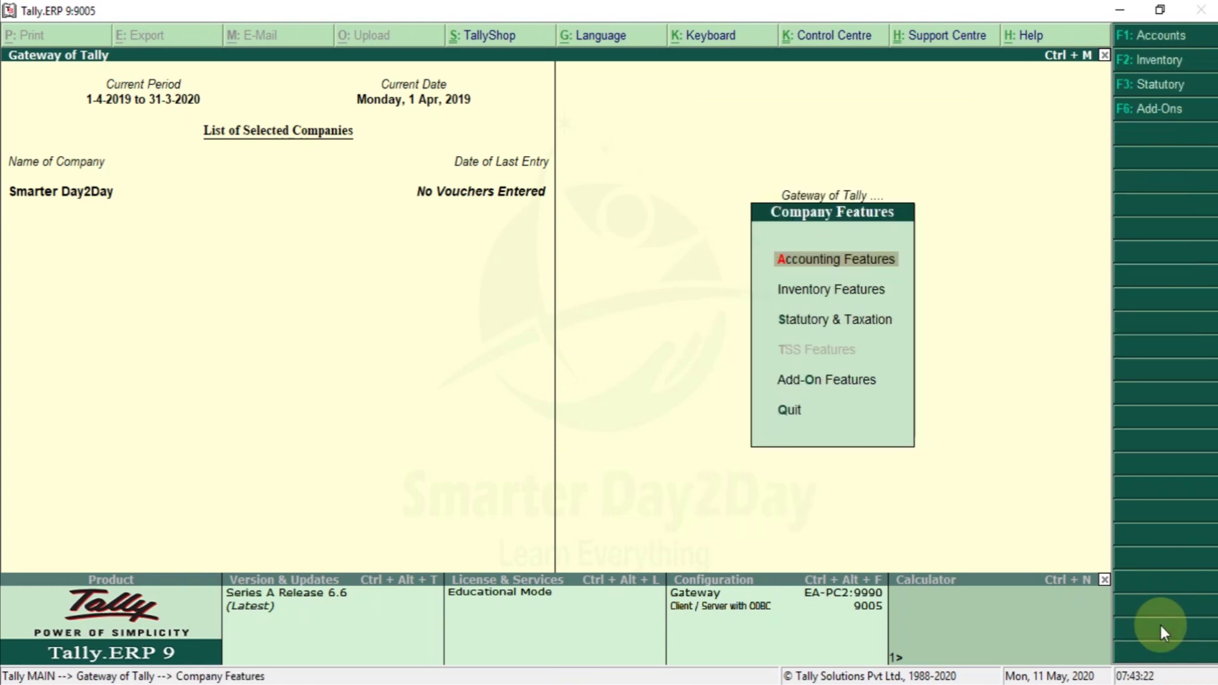
pyautogui.press('Down')
pyautogui.press('Down')
pyautogui.press('Return')
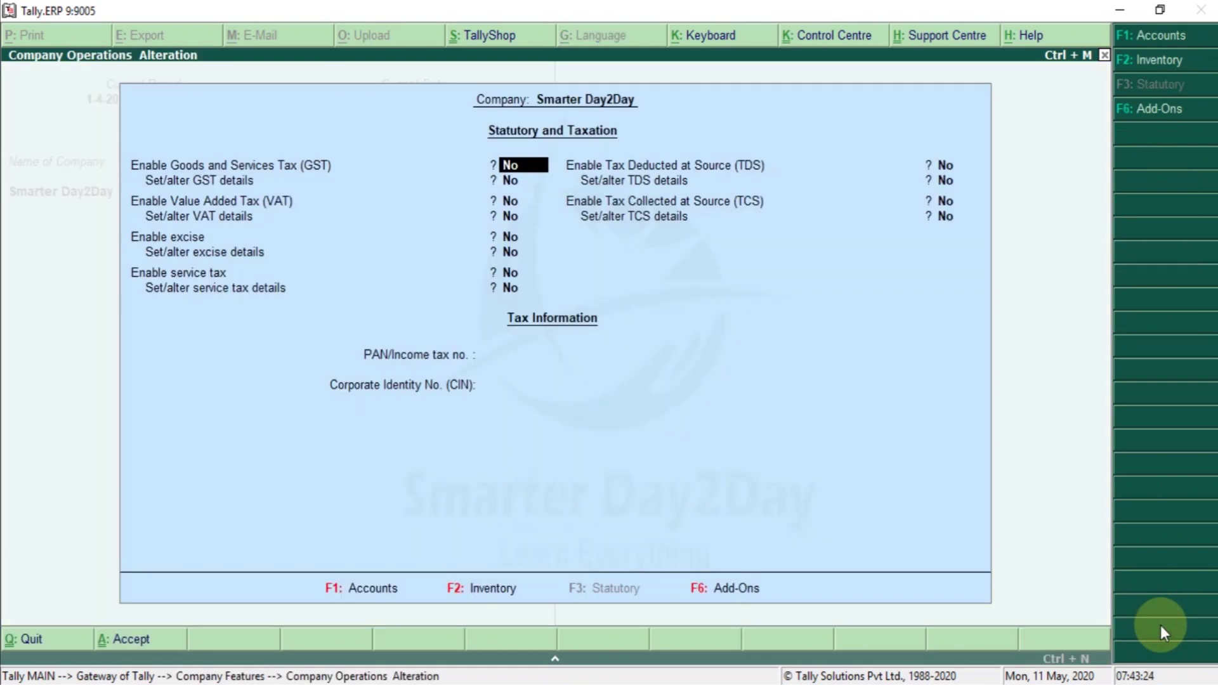
pyautogui.write('ye')
pyautogui.press('Return')
# Turn on Set/alter GST details, accept the default GST details, and save the statutory features
pyautogui.write('ye')
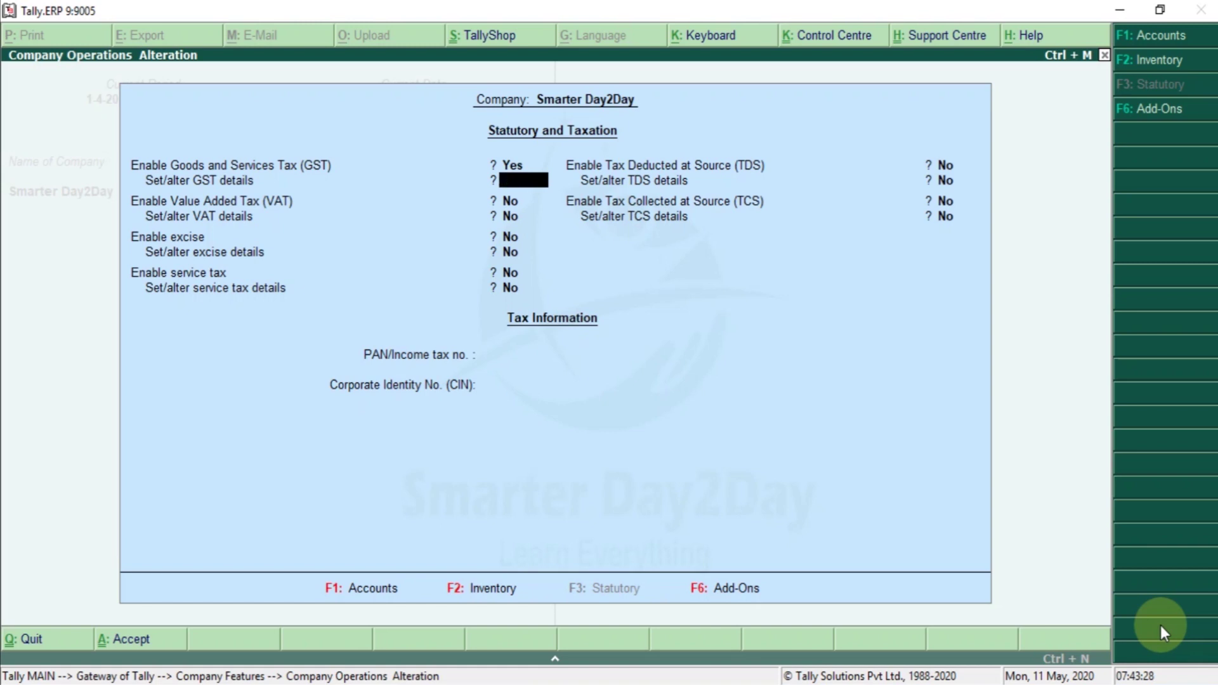
pyautogui.press('Return')
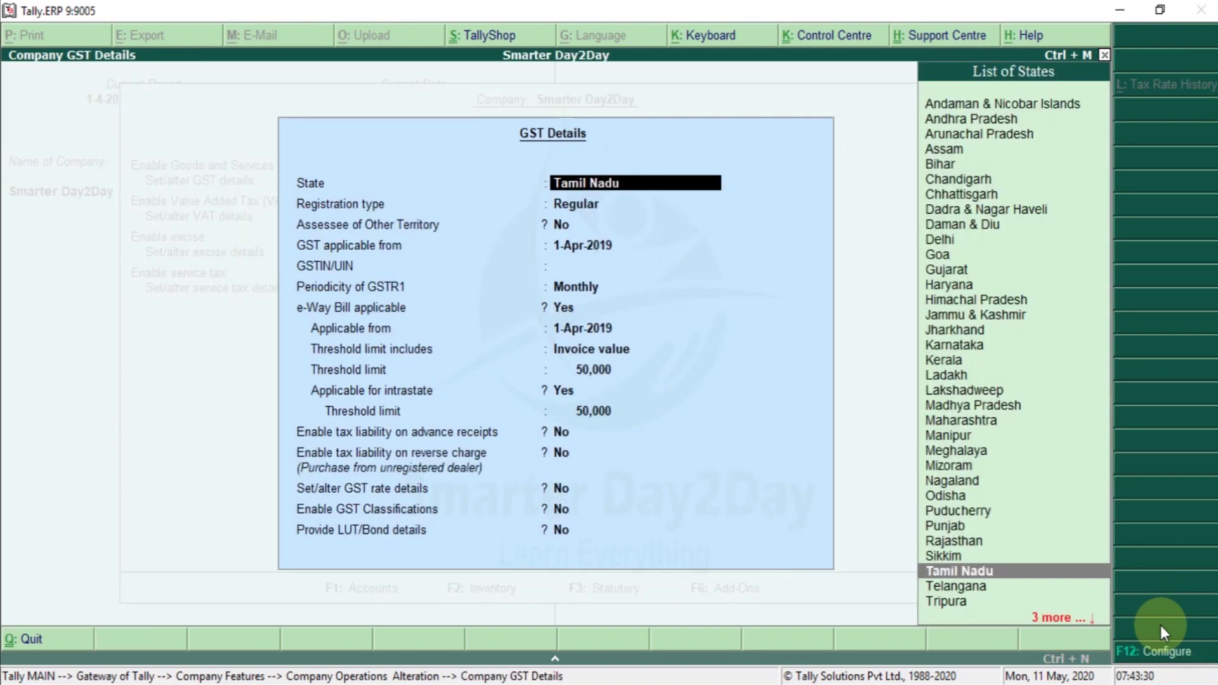
pyautogui.hotkey('ctrl', 'a')
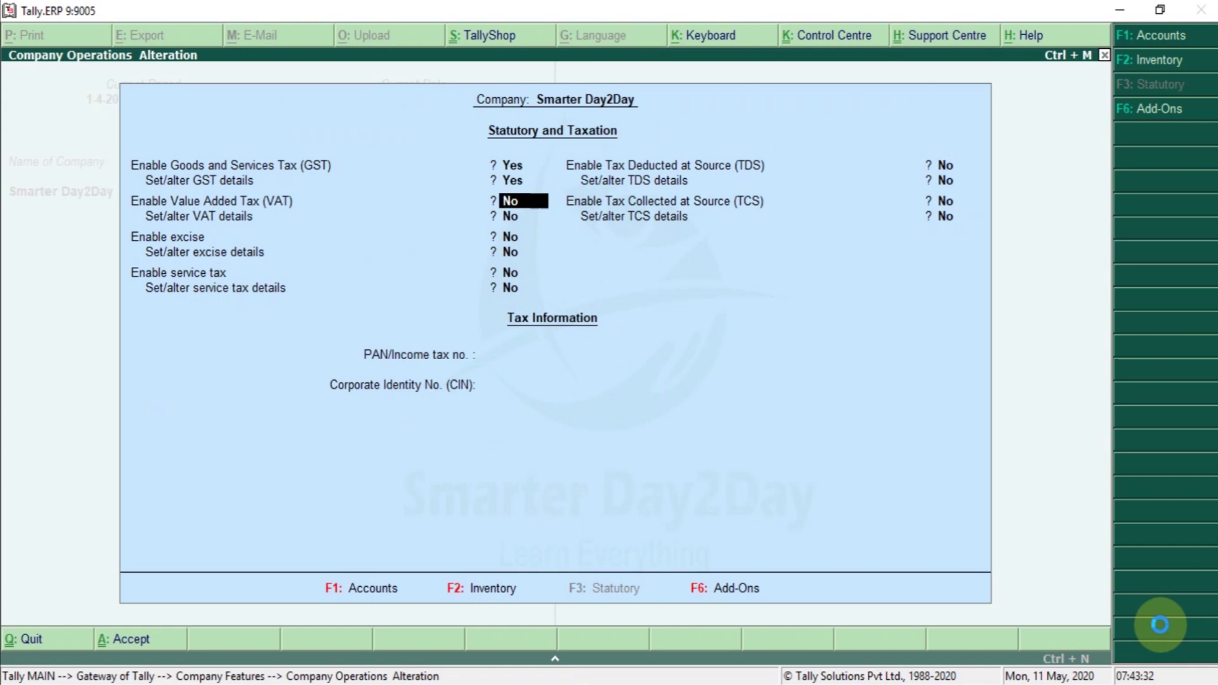
pyautogui.hotkey('ctrl', 'a')
pyautogui.press('Escape')
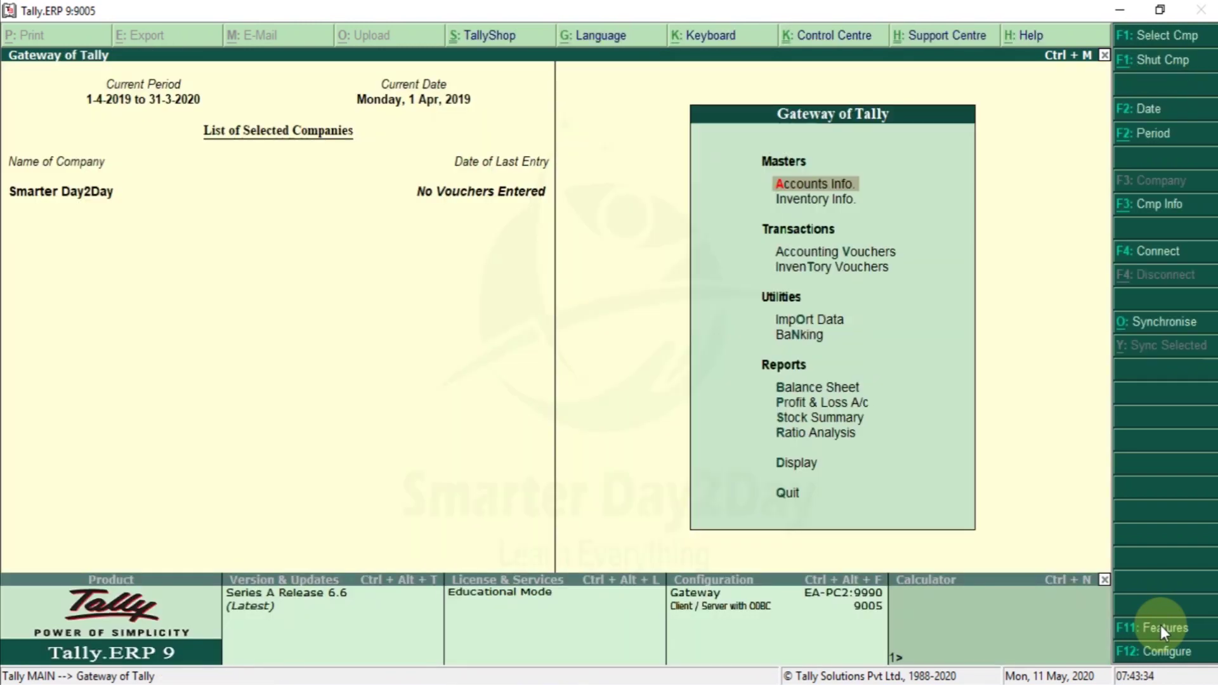
# Examine which ledgers already exist in the new company through the single-ledger Alter list
pyautogui.press('a')
pyautogui.press('l')
pyautogui.press('a')
pyautogui.press('Down')
pyautogui.press('Up')
pyautogui.press('Down')
pyautogui.press('Up')
pyautogui.press('Down')
pyautogui.press('Up')
pyautogui.press('Down')
pyautogui.press('Up')
pyautogui.press('Down')
pyautogui.press('Up')
pyautogui.press('Down')
pyautogui.press('Escape')
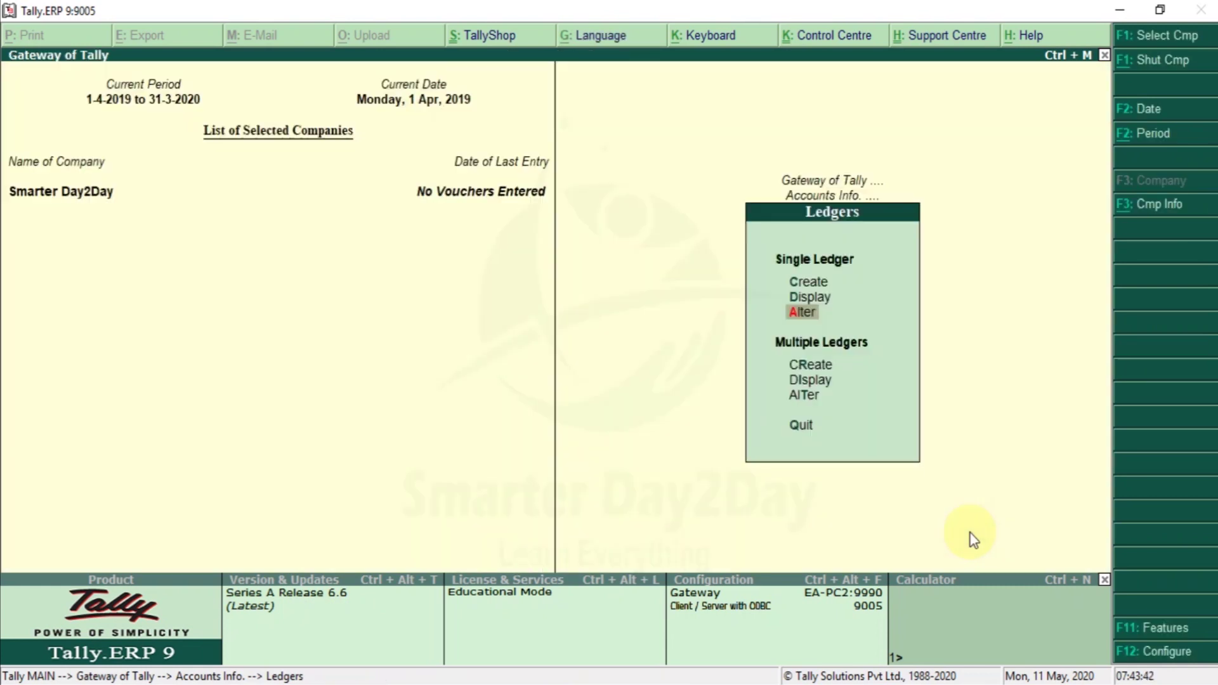
pyautogui.press('Escape')
# Switch to File Explorer, open Excel2Tally All in All.xlsm, and show its Masters sheet
pyautogui.hotkey('alt', 'Tab')
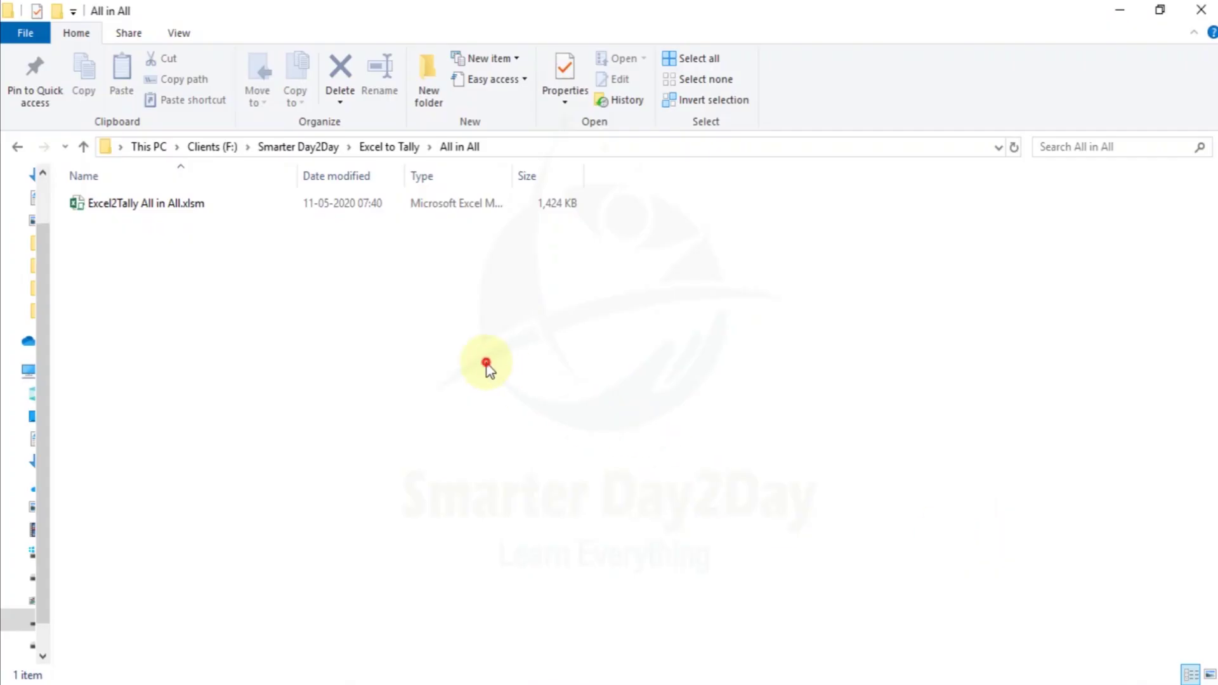
pyautogui.press('Down')
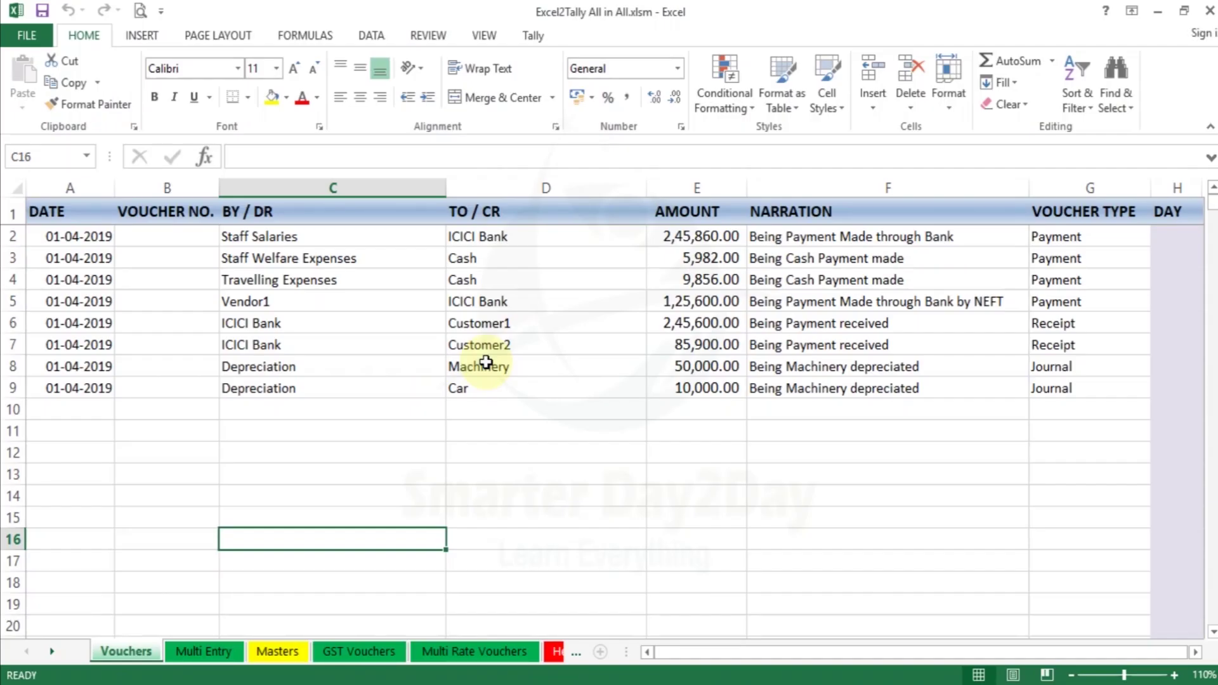
pyautogui.click(279, 657)
# Examine the Masters sheet's columns and go through the Opening Bal. Dr / (Cr) entries of the listed ledgers
pyautogui.click(485, 333)
pyautogui.press('Up')
pyautogui.press('Up')
pyautogui.press('Up')
pyautogui.press('Right')
pyautogui.press('Right')
pyautogui.press('Right')
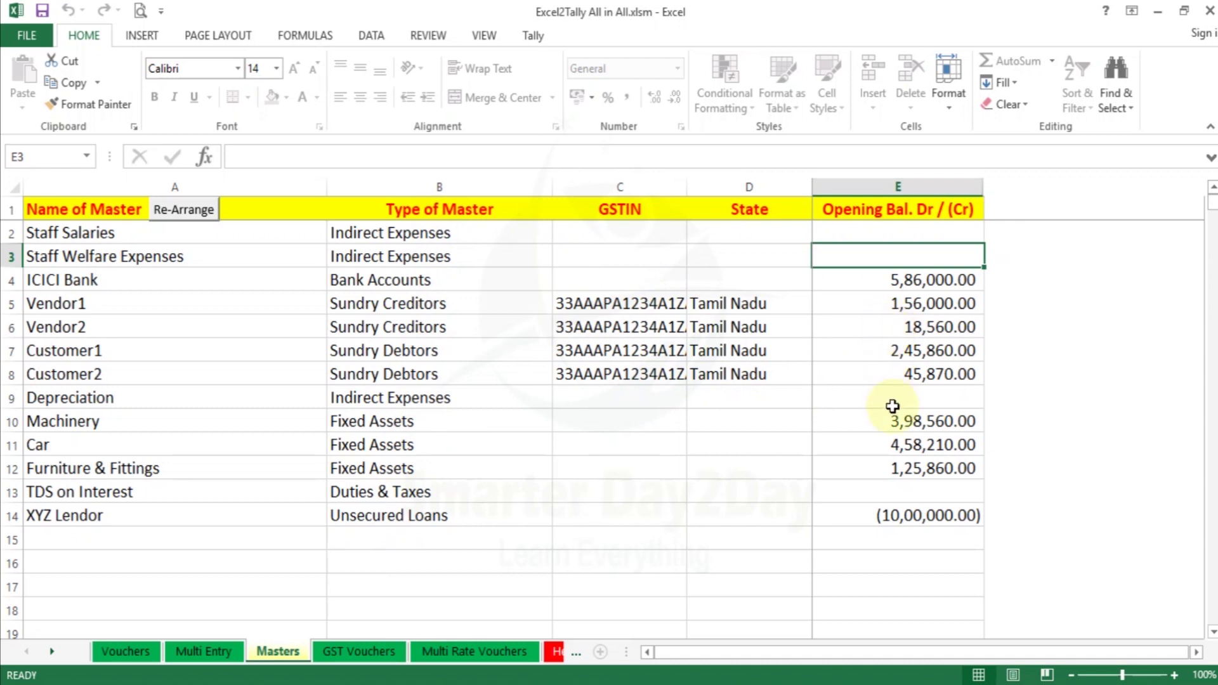
pyautogui.click(925, 340)
pyautogui.press('Up')
pyautogui.press('Up')
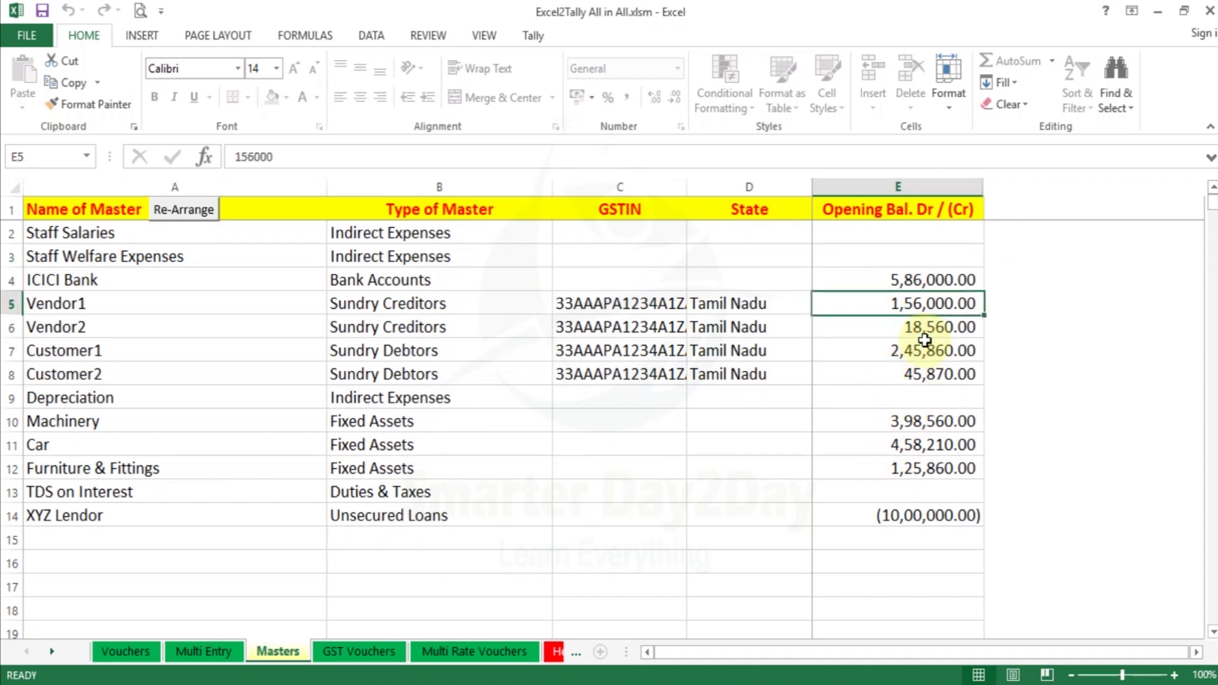
pyautogui.press('Up')
pyautogui.press('Down')
pyautogui.press('Down')
pyautogui.press('Down')
pyautogui.press('Down')
pyautogui.press('Down')
pyautogui.press('Down')
pyautogui.press('Down')
pyautogui.press('Down')
pyautogui.press('Down')
pyautogui.press('Down')
pyautogui.press('Down')
pyautogui.press('Down')
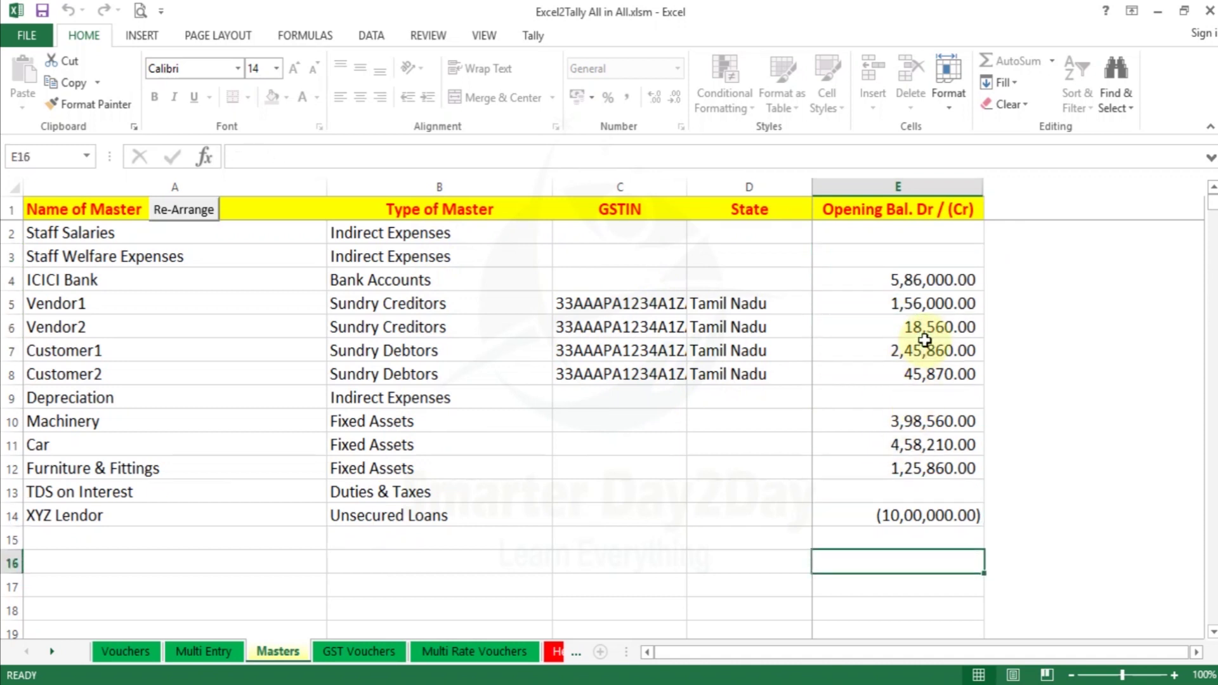
# Enter a sample credit opening balance of -15000 in cell E16 and clear it again
pyautogui.write('-15000')
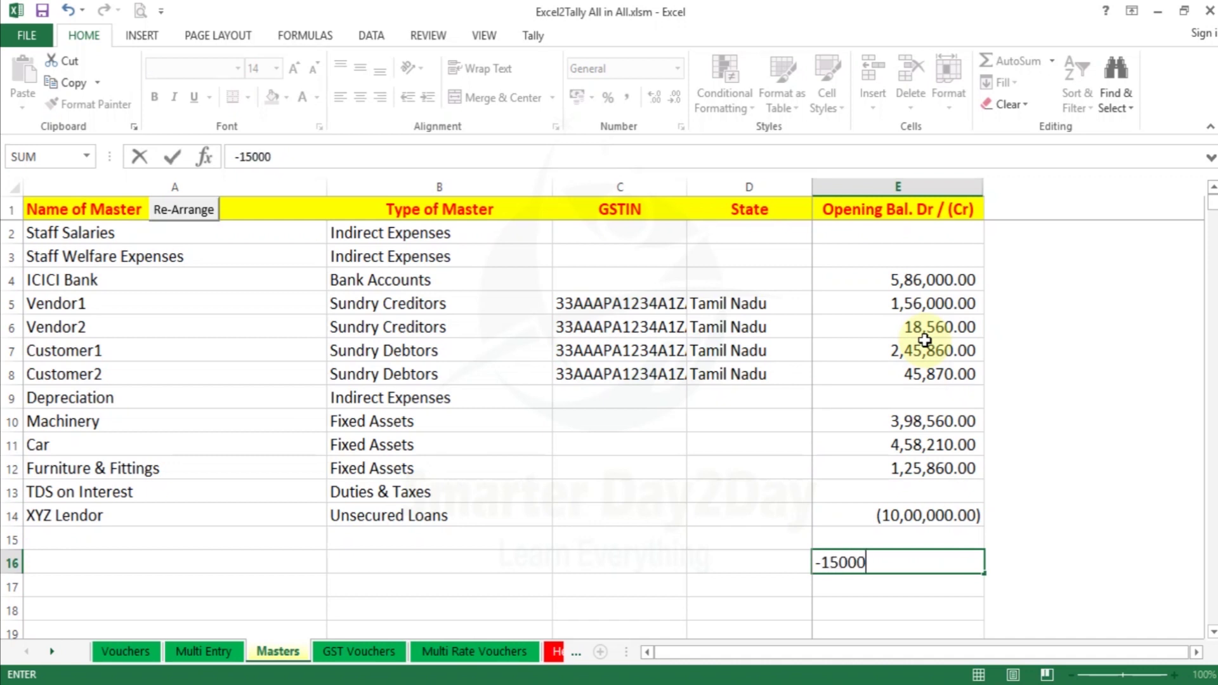
pyautogui.press('Return')
pyautogui.press('Up')
pyautogui.press('Delete')
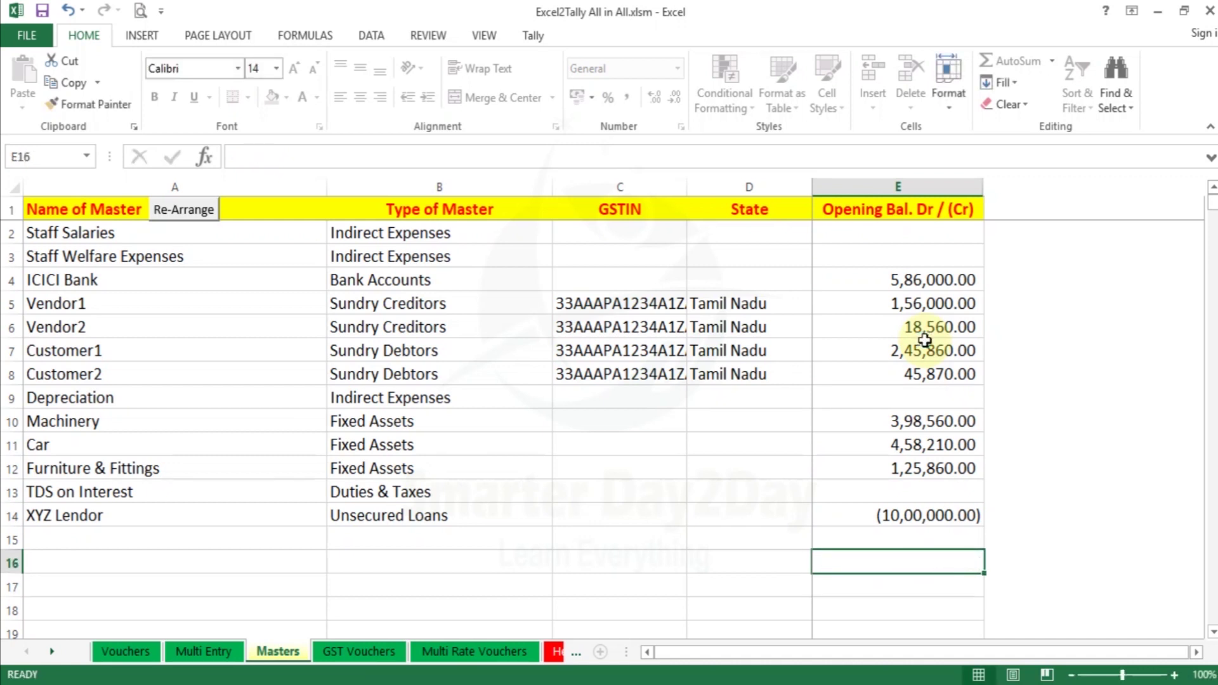
pyautogui.press('Up')
pyautogui.press('Up')
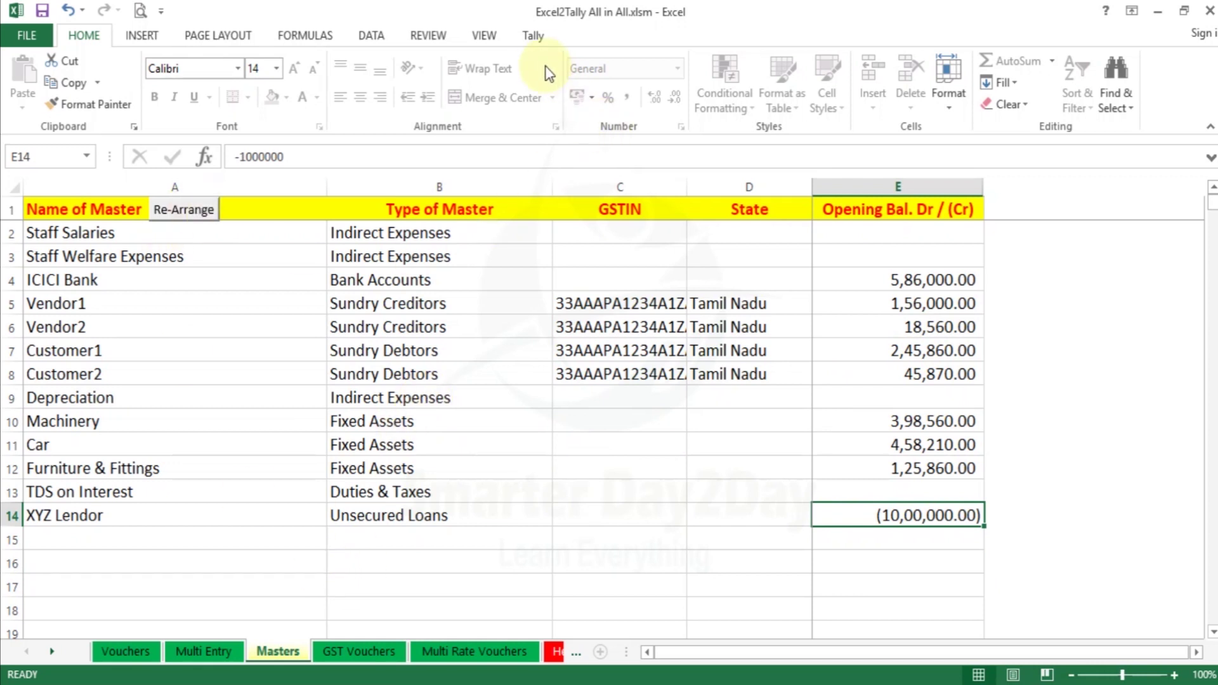
# Create the masters XML and set its save location to F:\Smarter Day2Day\Excel to Tally\All in All
pyautogui.click(534, 37)
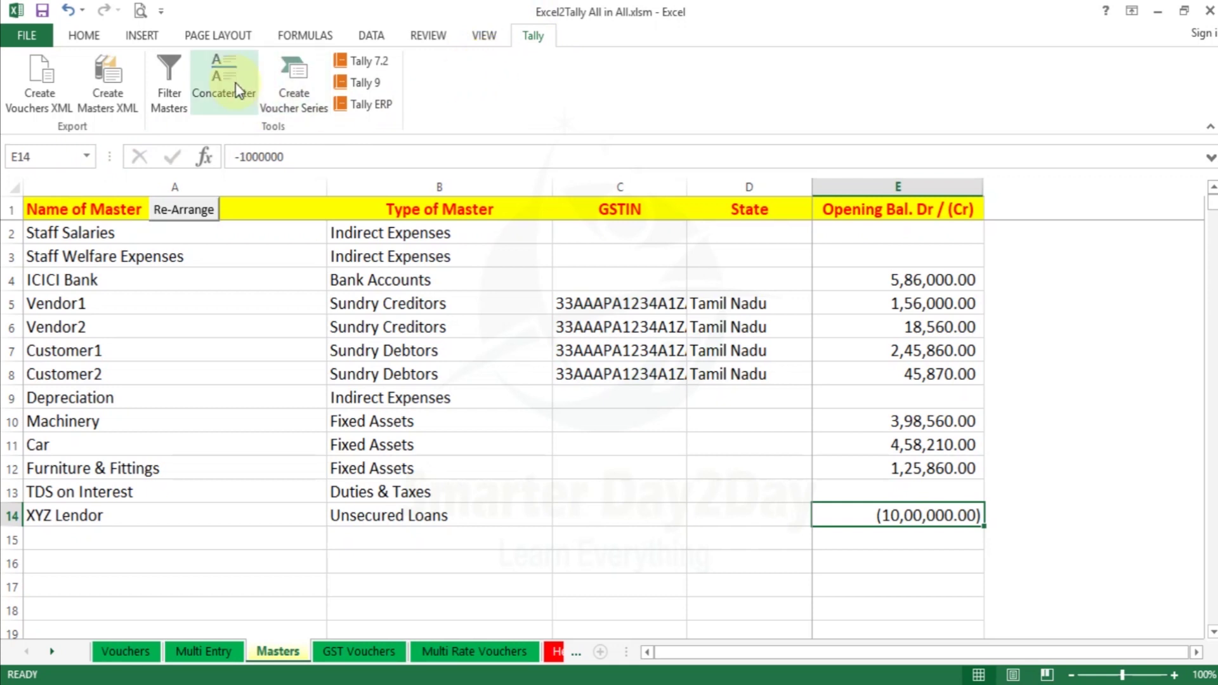
pyautogui.click(118, 93)
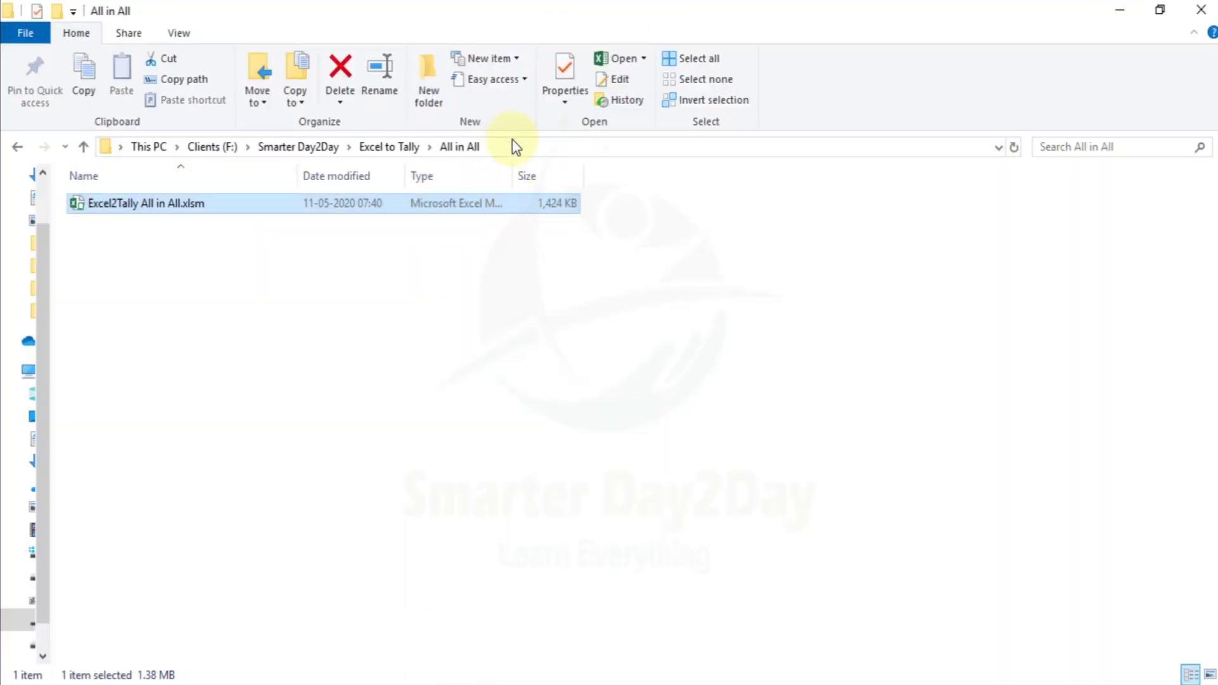
pyautogui.click(513, 146)
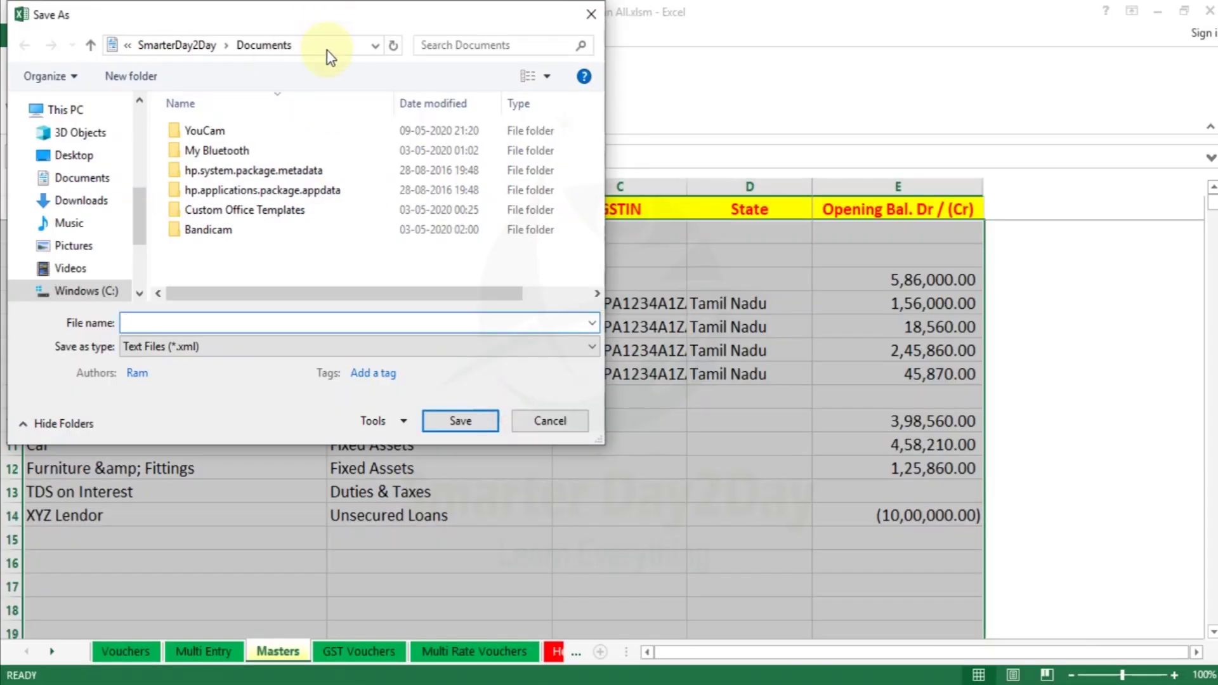
pyautogui.click(325, 47)
pyautogui.write('F:\\Smarter Day2Day\\Excel to Tally\\All in All')
pyautogui.press('Return')
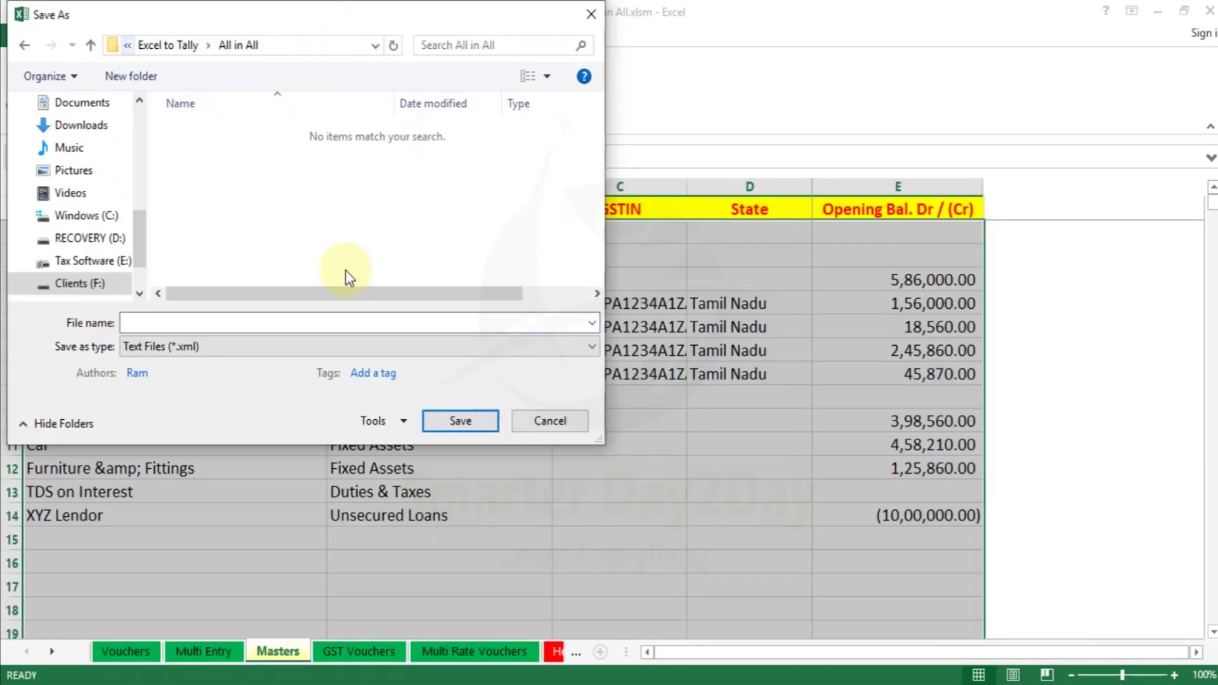
# Name the XML file Master and save it
pyautogui.click(329, 323)
pyautogui.write('Master')
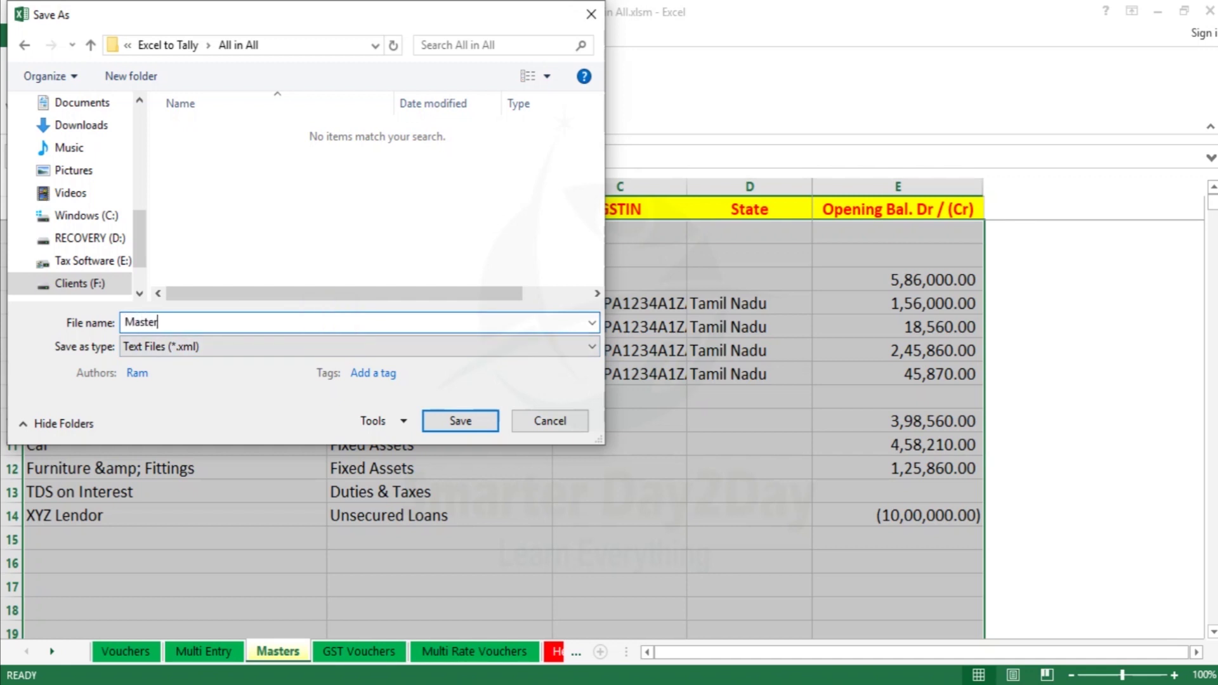
pyautogui.press('Return')
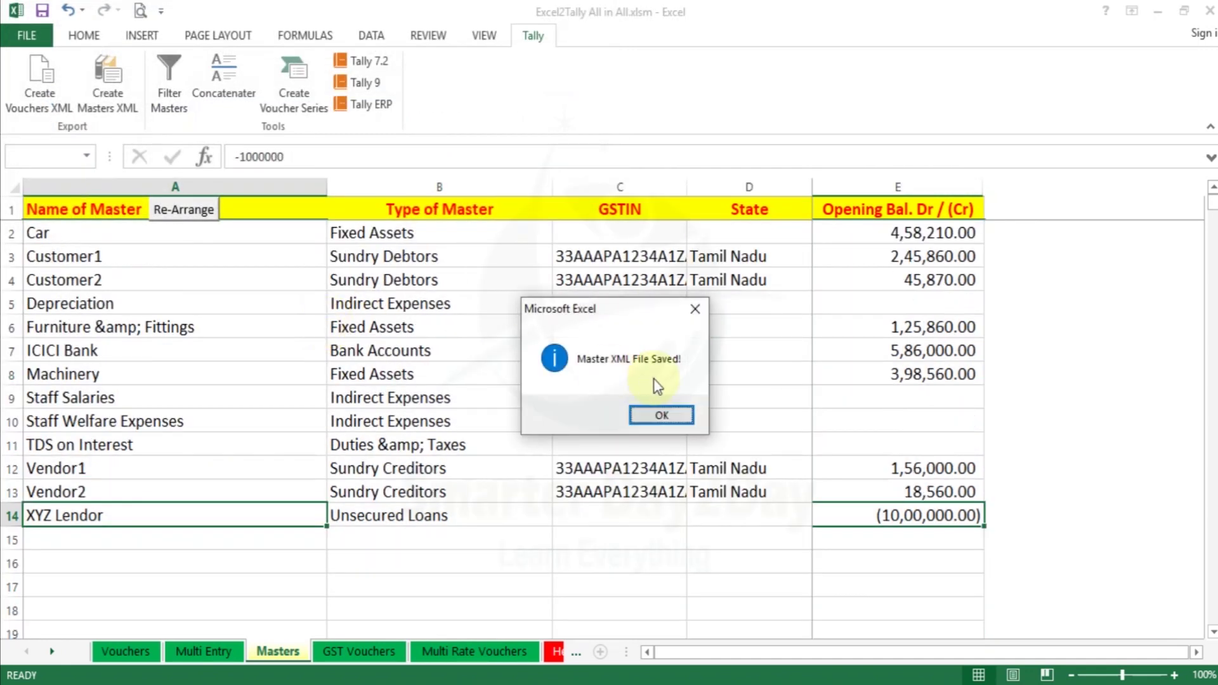
pyautogui.click(677, 413)
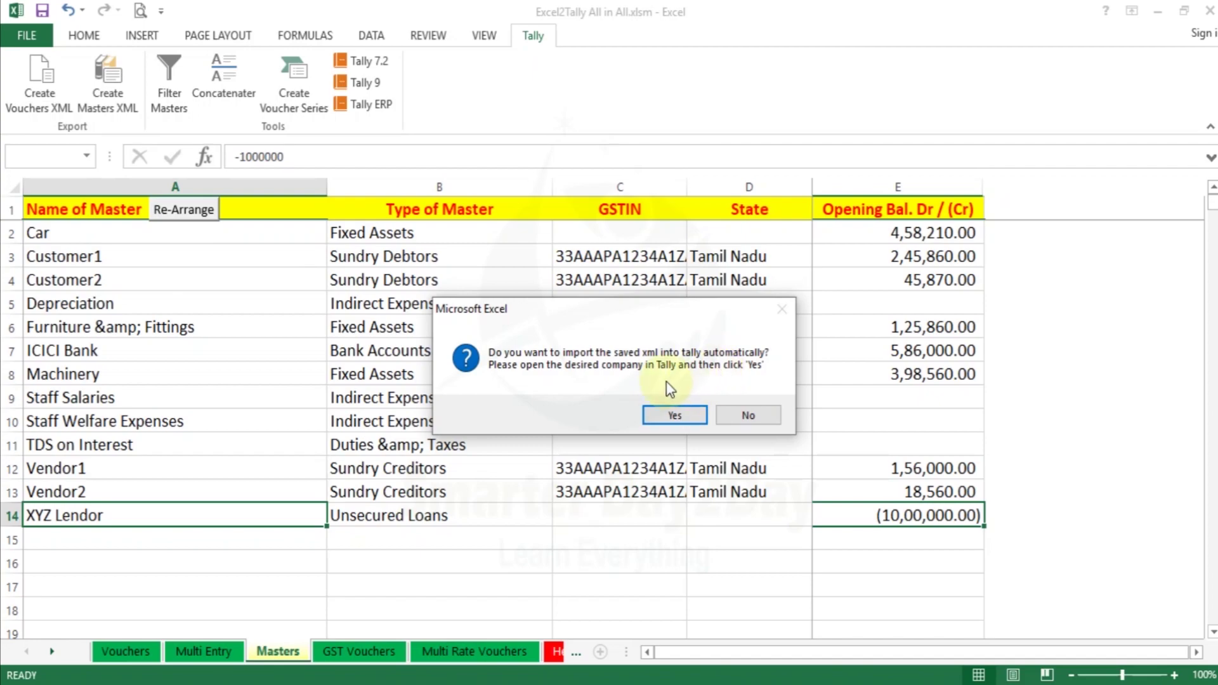
# Return Tally to the Gateway of Tally, and confirm in Excel the automatic import of the saved masters XML
pyautogui.click(582, 684)
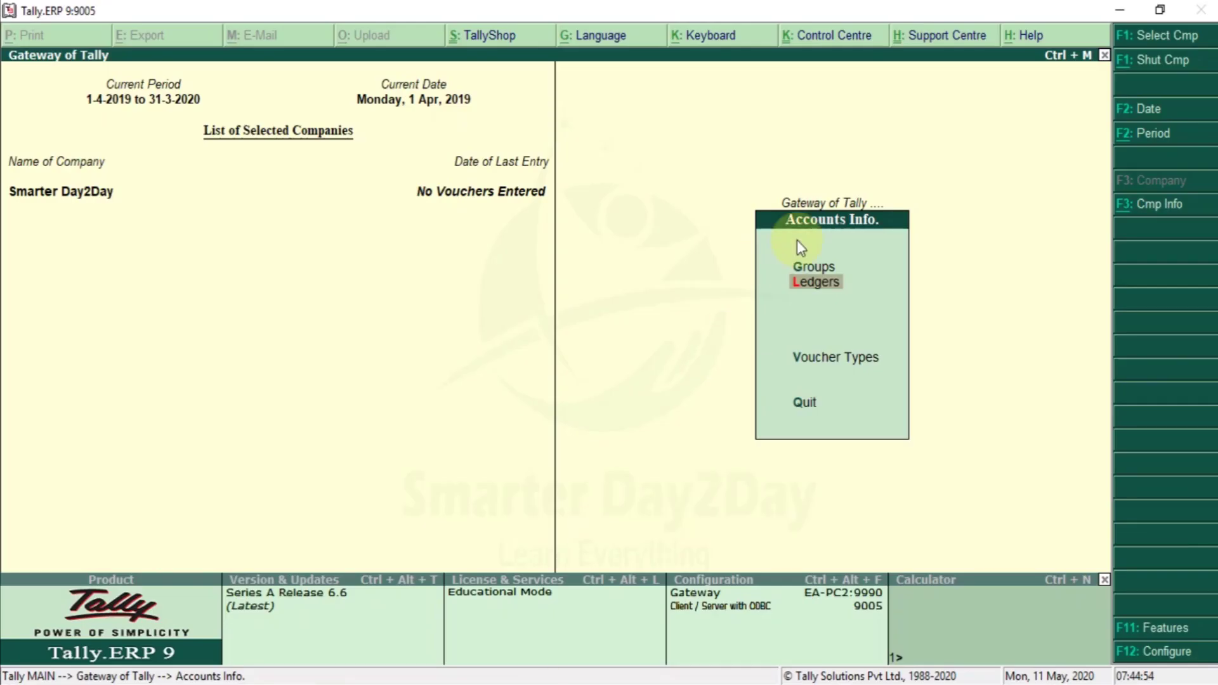
pyautogui.press('Escape')
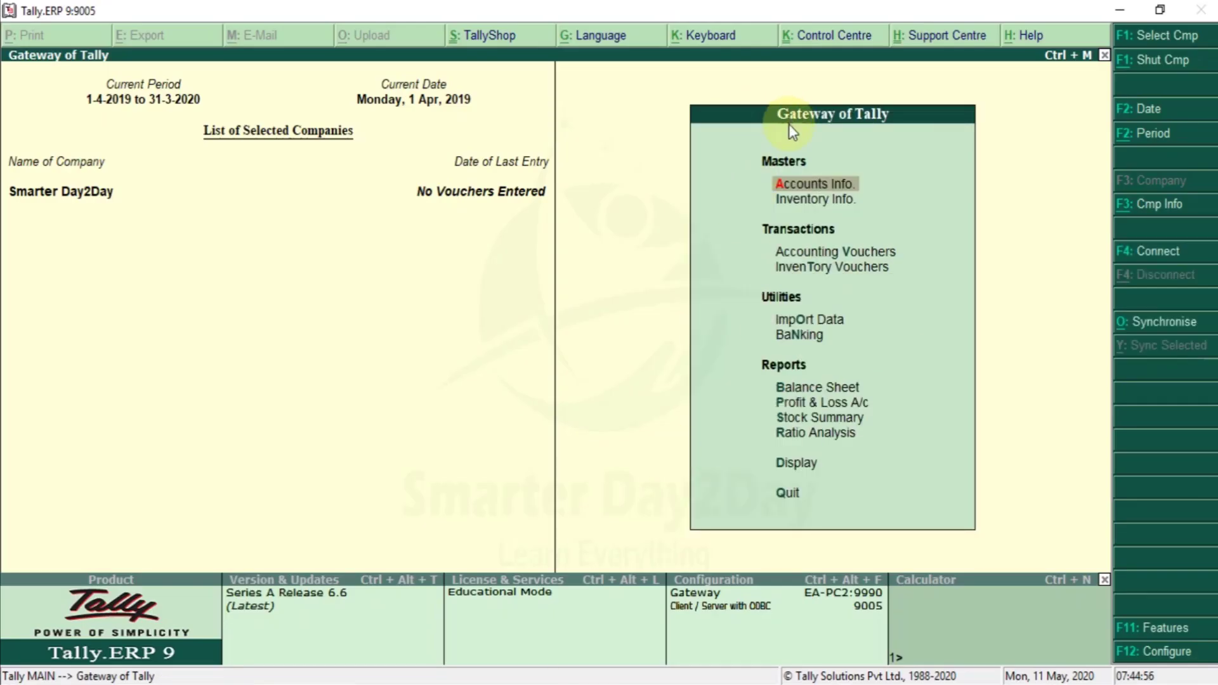
pyautogui.hotkey('alt', 'Tab')
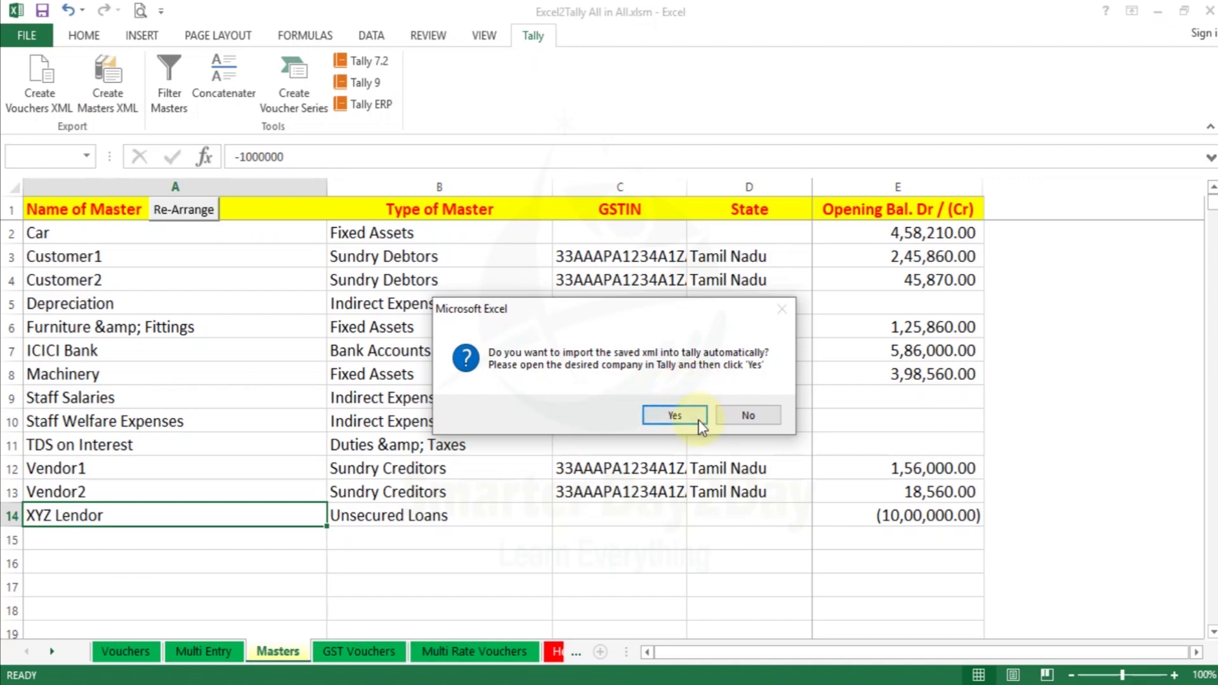
pyautogui.click(680, 415)
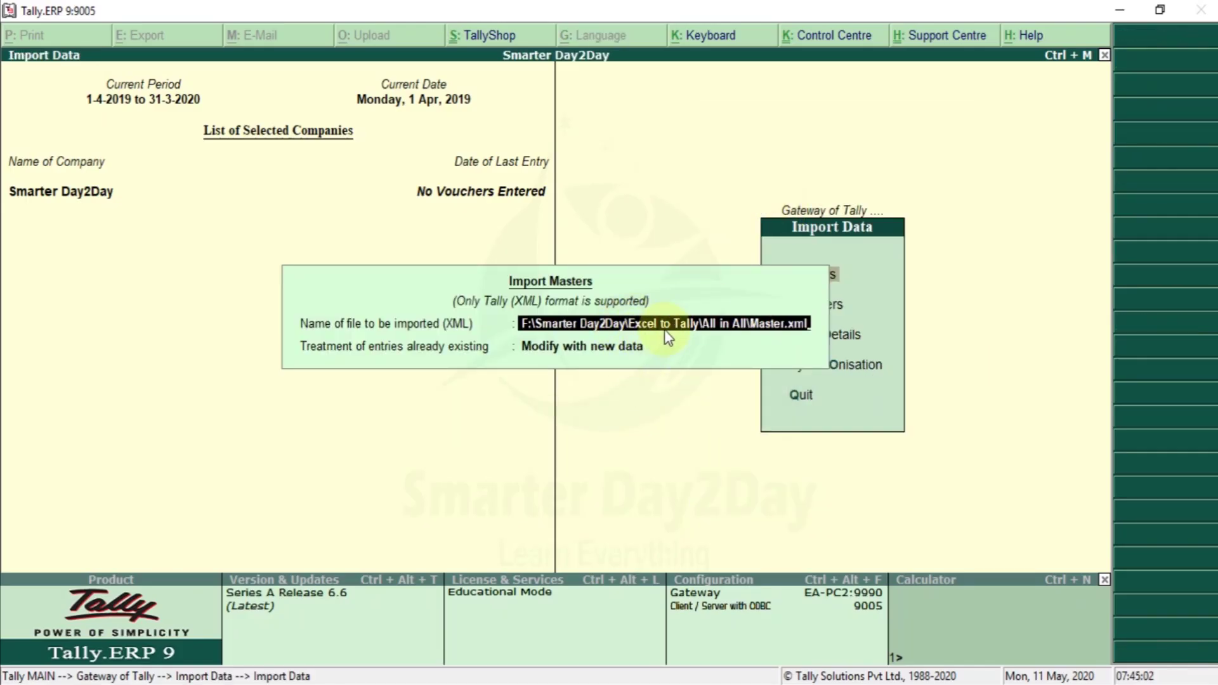
pyautogui.press('Escape')
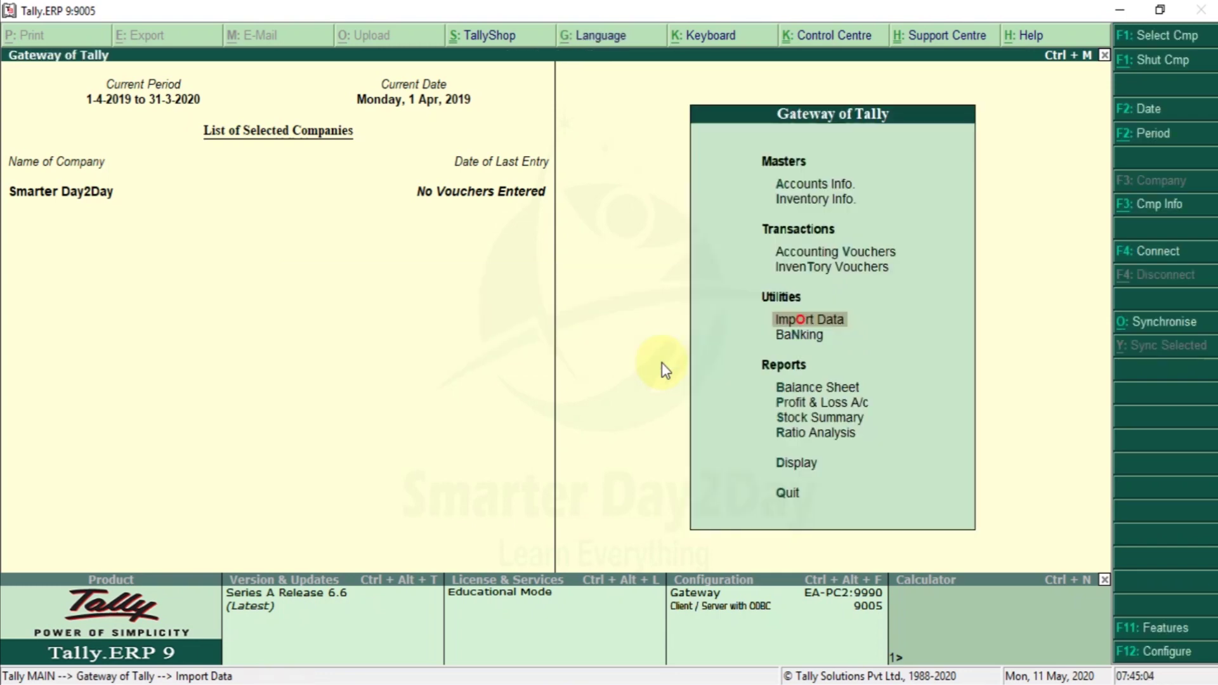
# Switch back through Excel to File Explorer and check the All in All folder for the exported XML
pyautogui.hotkey('alt', 'Tab')
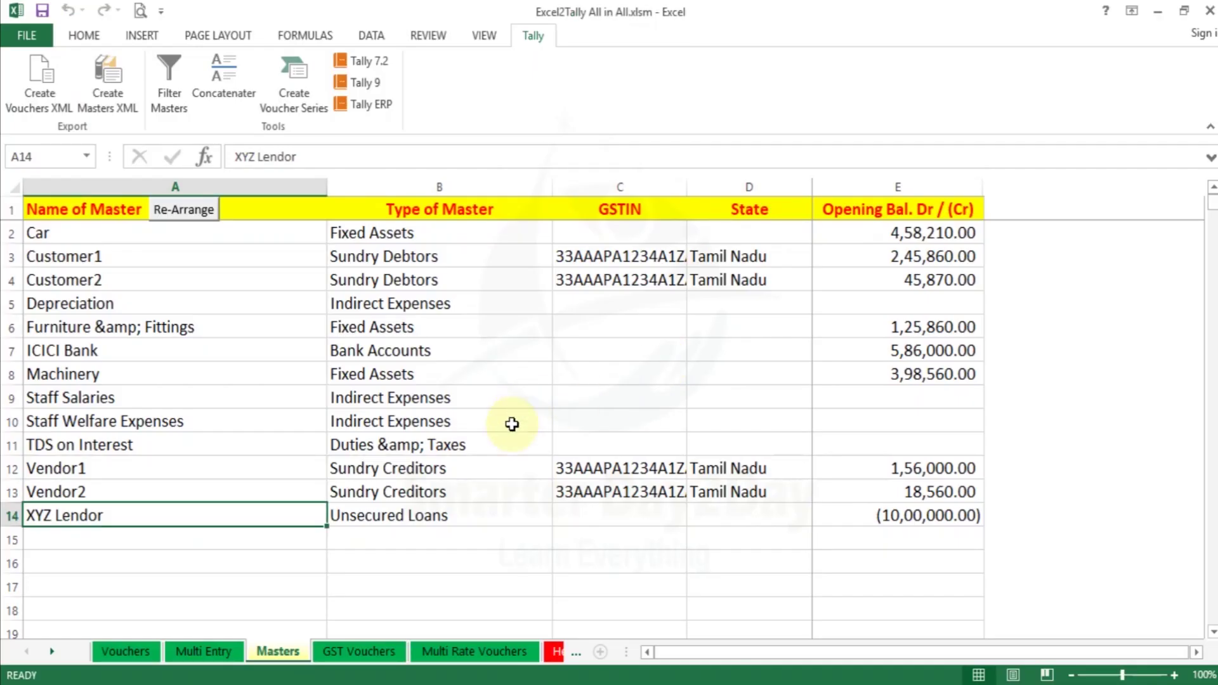
pyautogui.hotkey('alt', 'Tab')
pyautogui.hotkey('alt', 'Tab')
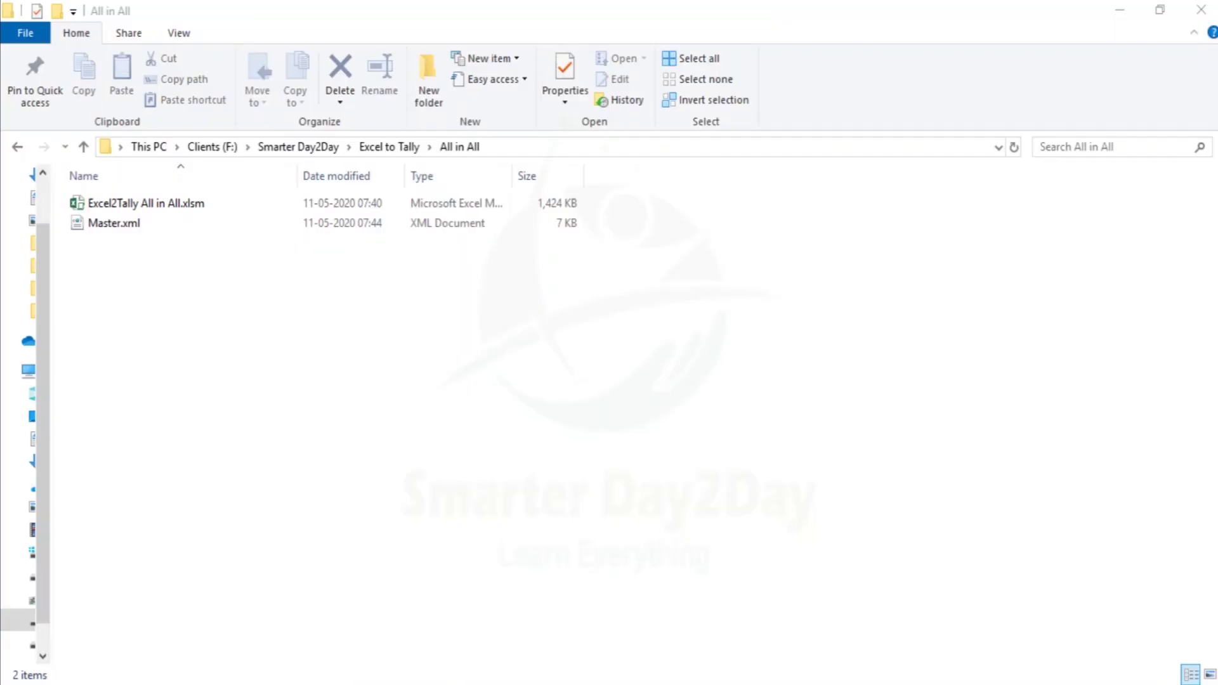
# Copy the full path of Master.xml in the All in All folder from File Explorer
pyautogui.click(501, 147)
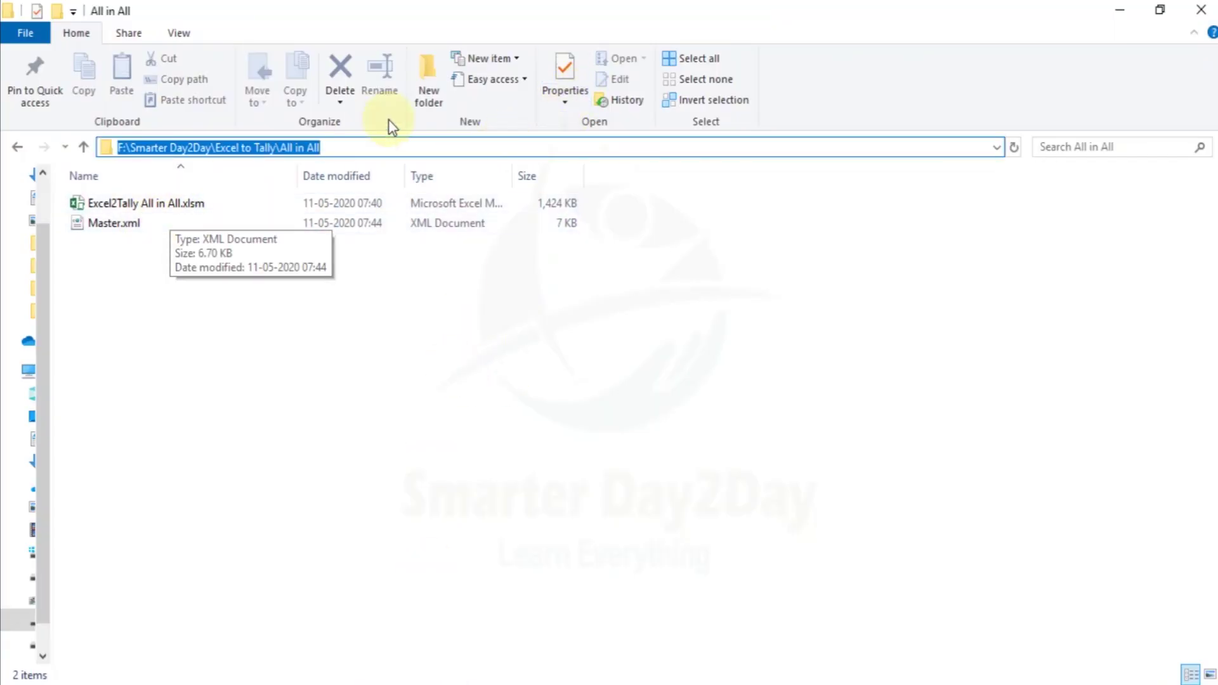
pyautogui.click(1091, 2)
pyautogui.press('Escape')
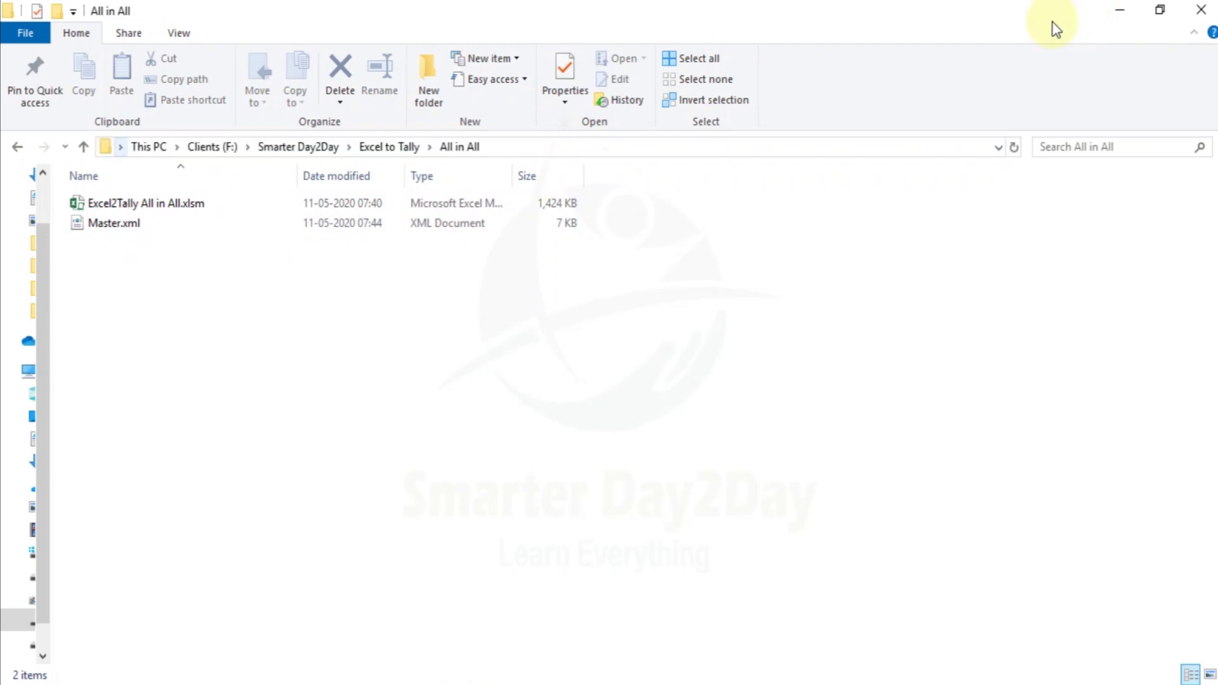
pyautogui.click(801, 150)
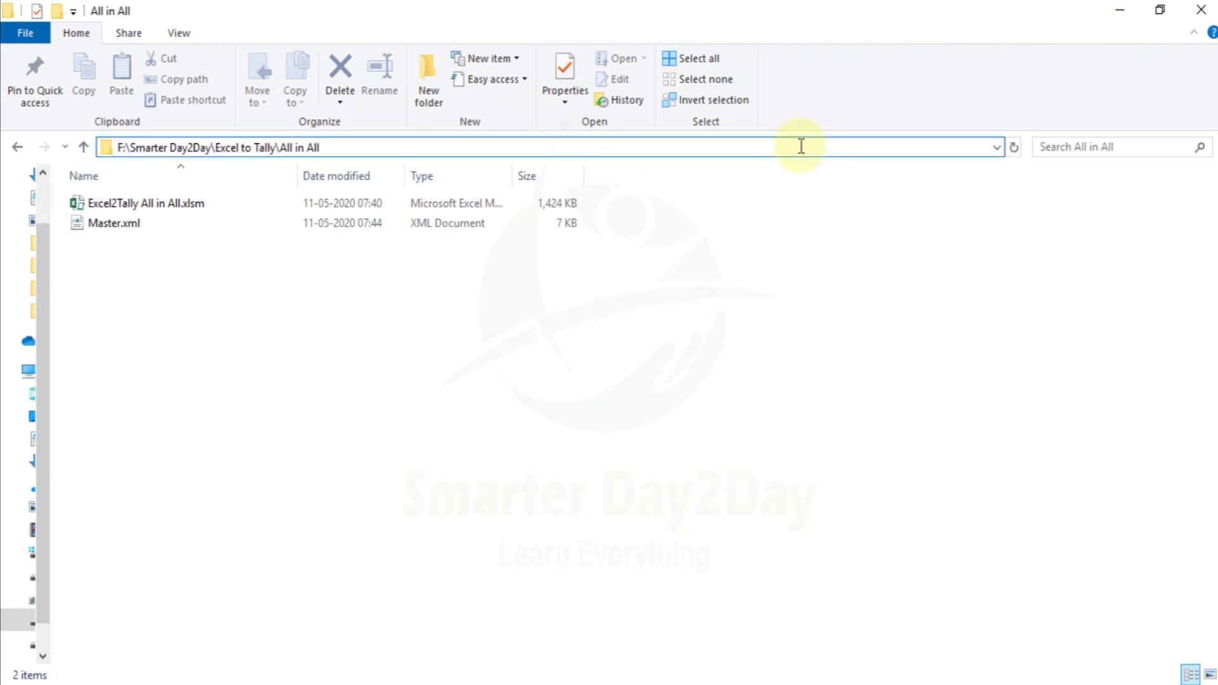
pyautogui.write('\\')
pyautogui.press('Down')
pyautogui.press('Down')
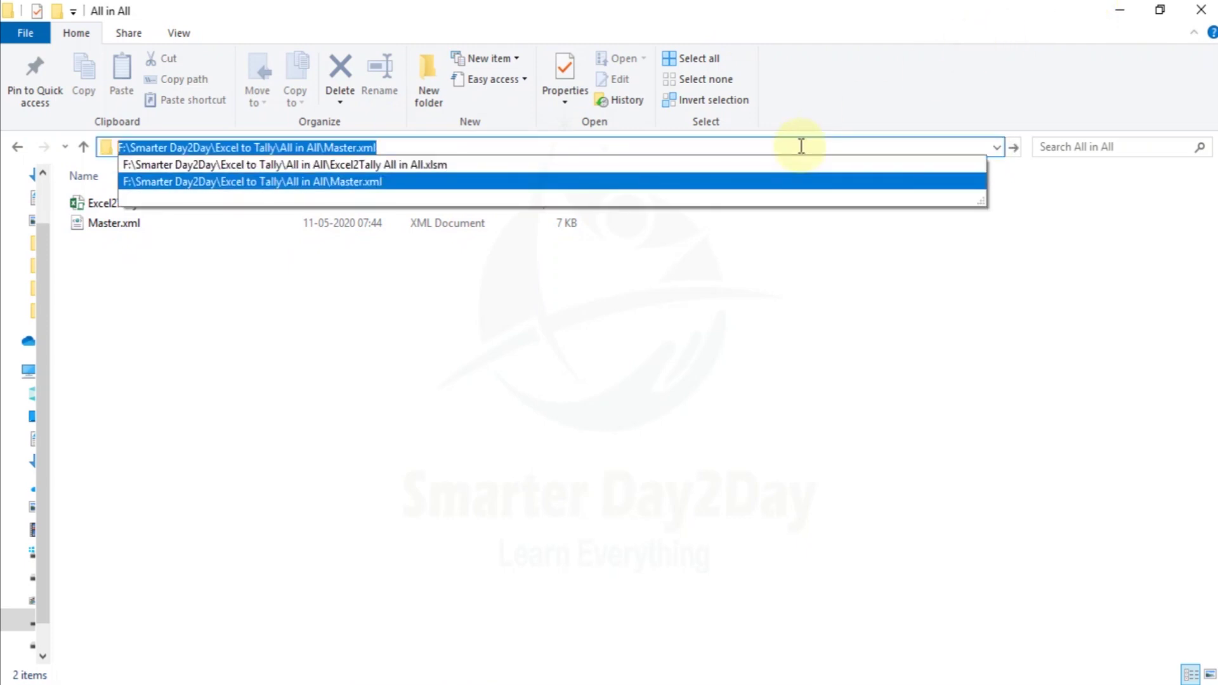
pyautogui.click(554, 364)
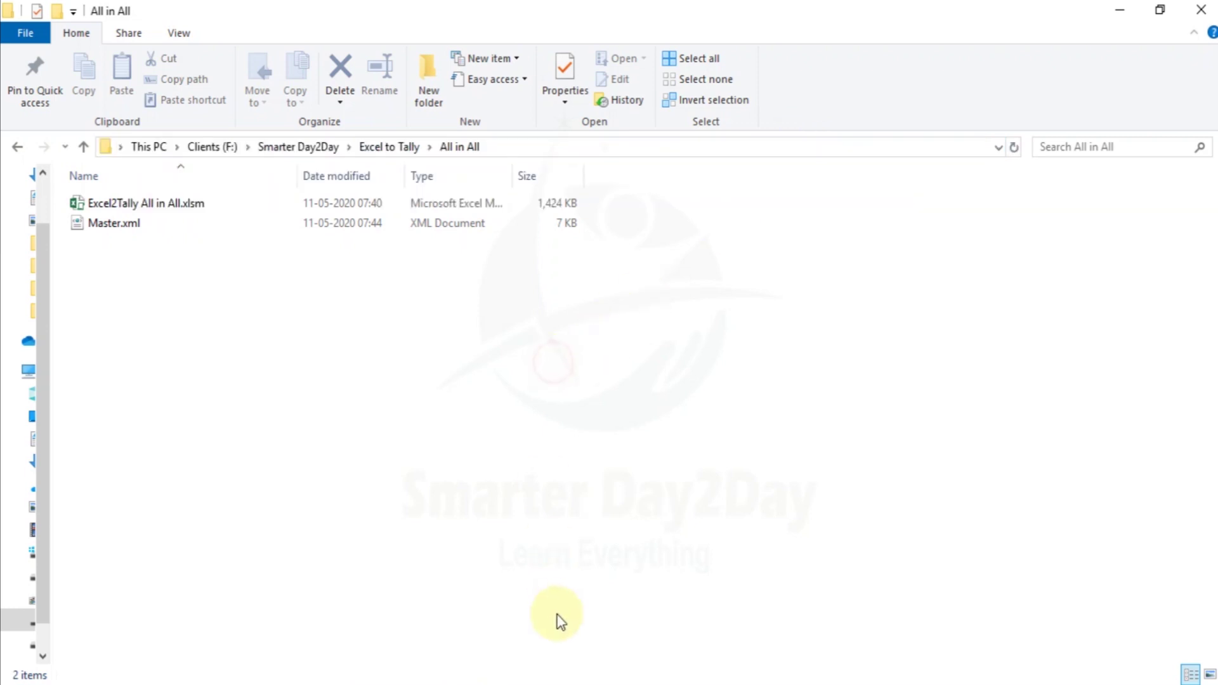
# Switch to Tally and import the masters from F:\Smarter Day2Day\Excel to Tally\All in All\Master.xml, treating existing entries as Modify with new data
pyautogui.click(545, 684)
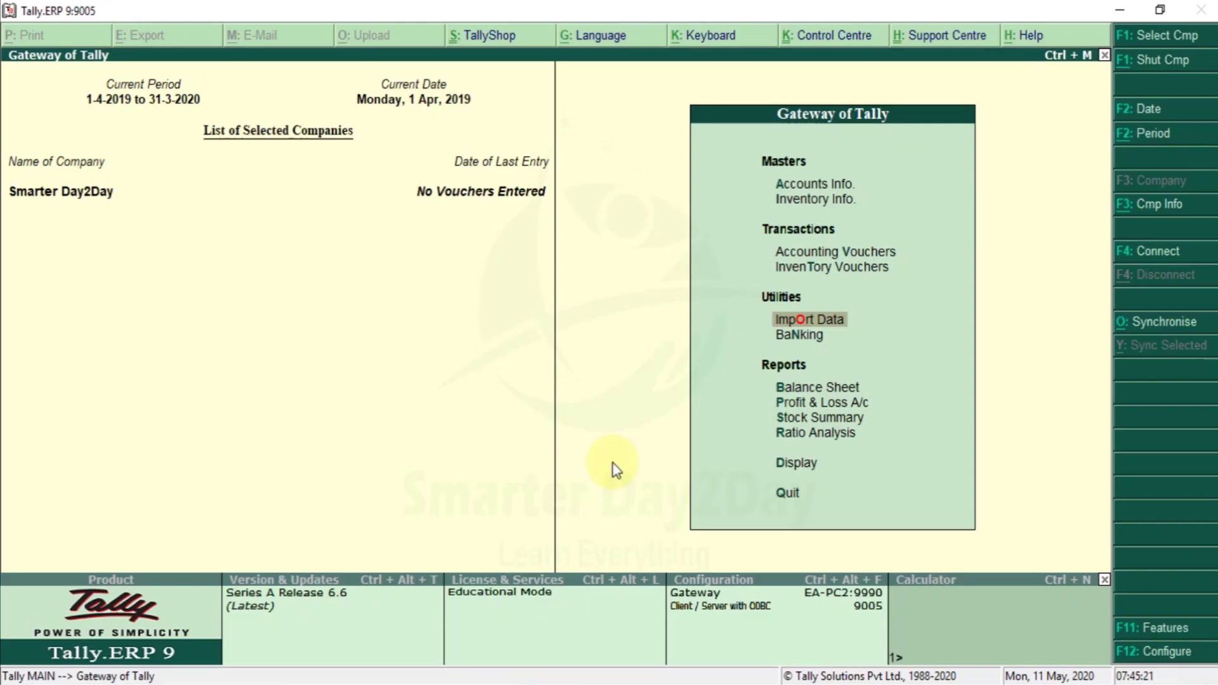
pyautogui.click(809, 320)
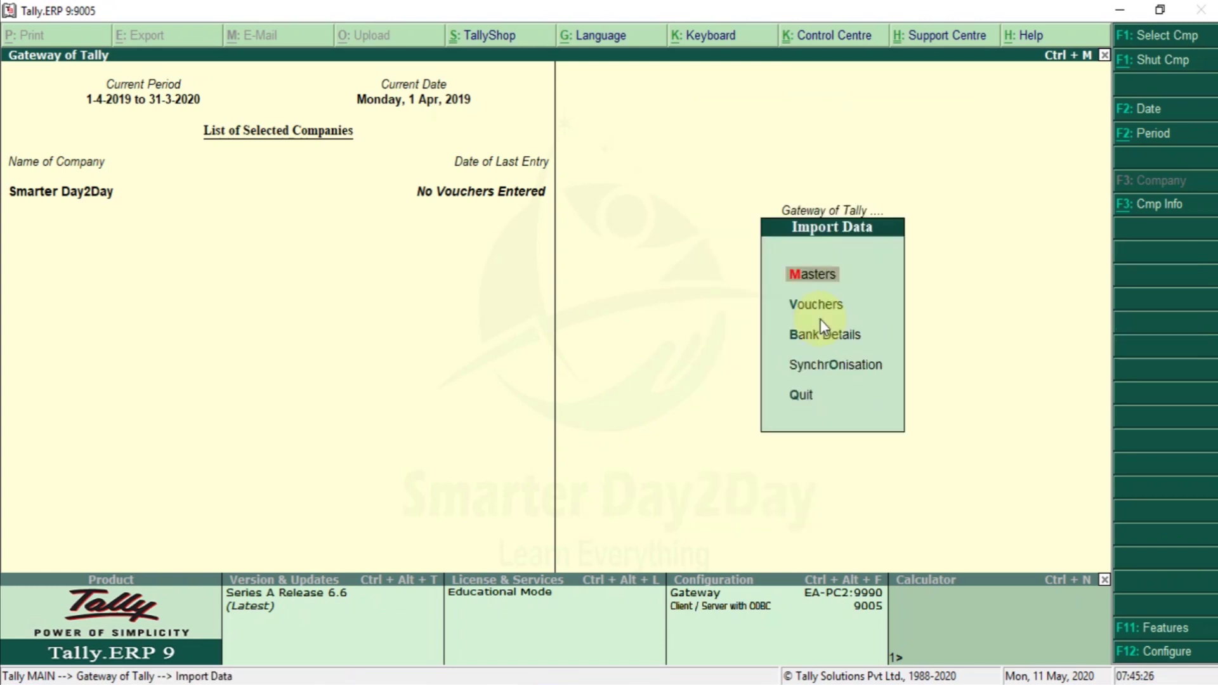
pyautogui.press('Return')
pyautogui.hotkey('ctrl', 'alt', 'v')
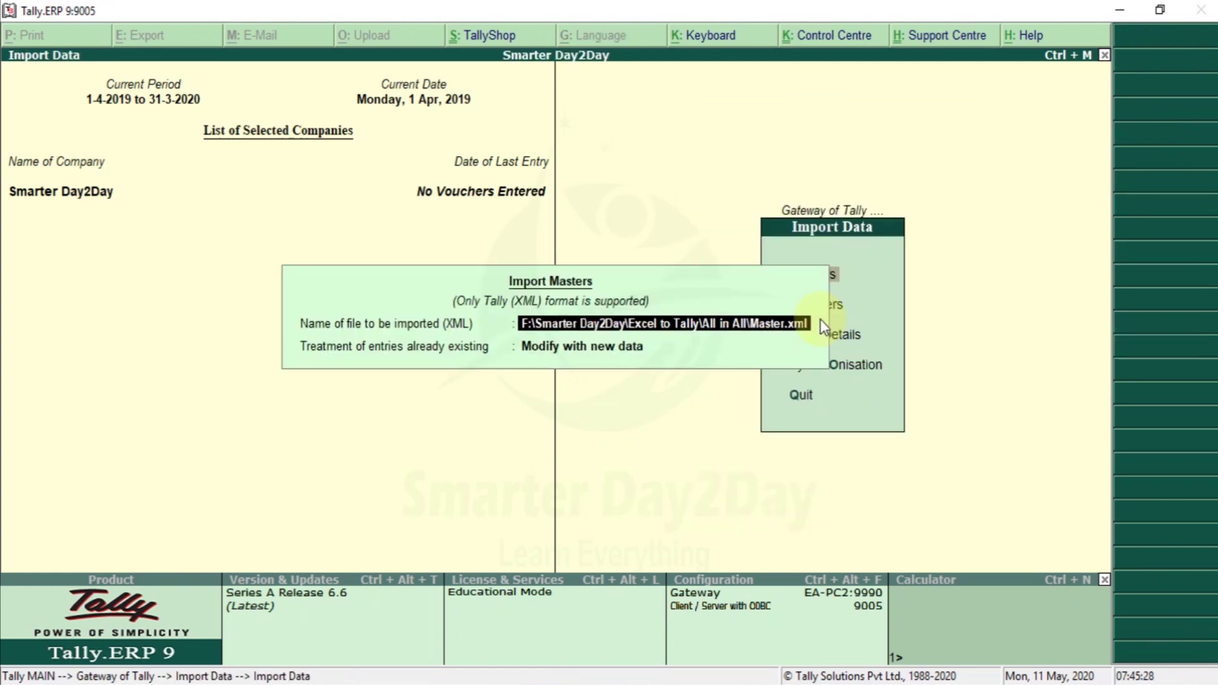
pyautogui.press('Return')
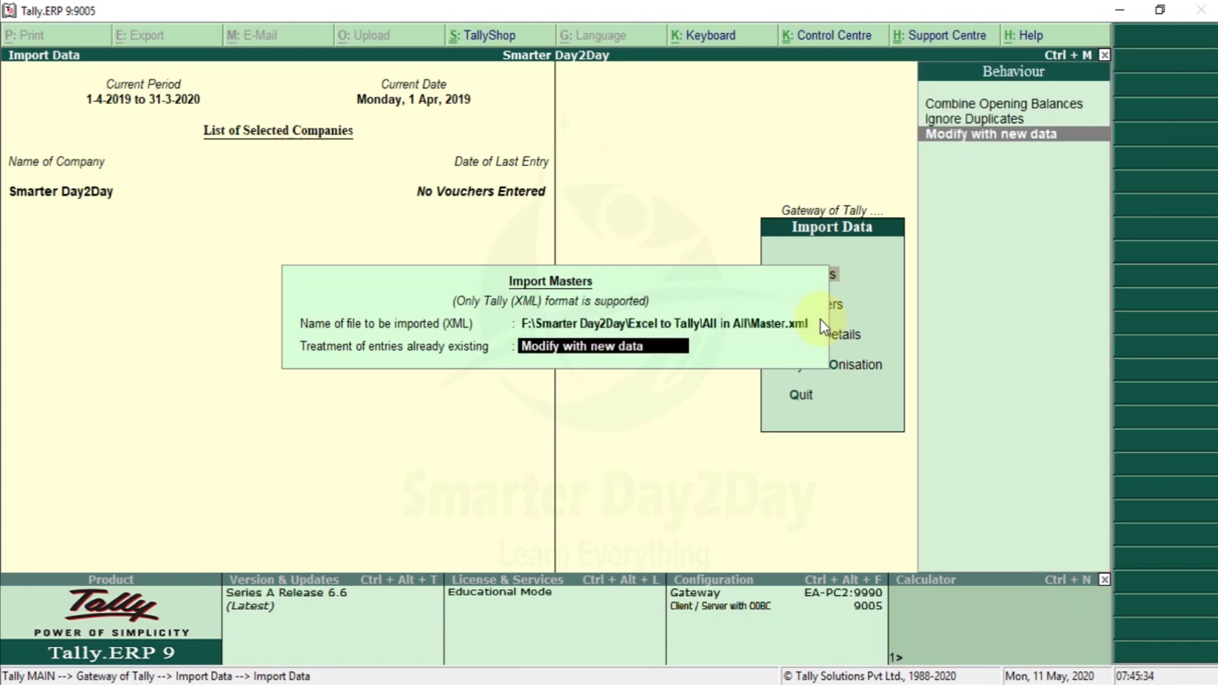
pyautogui.press('Return')
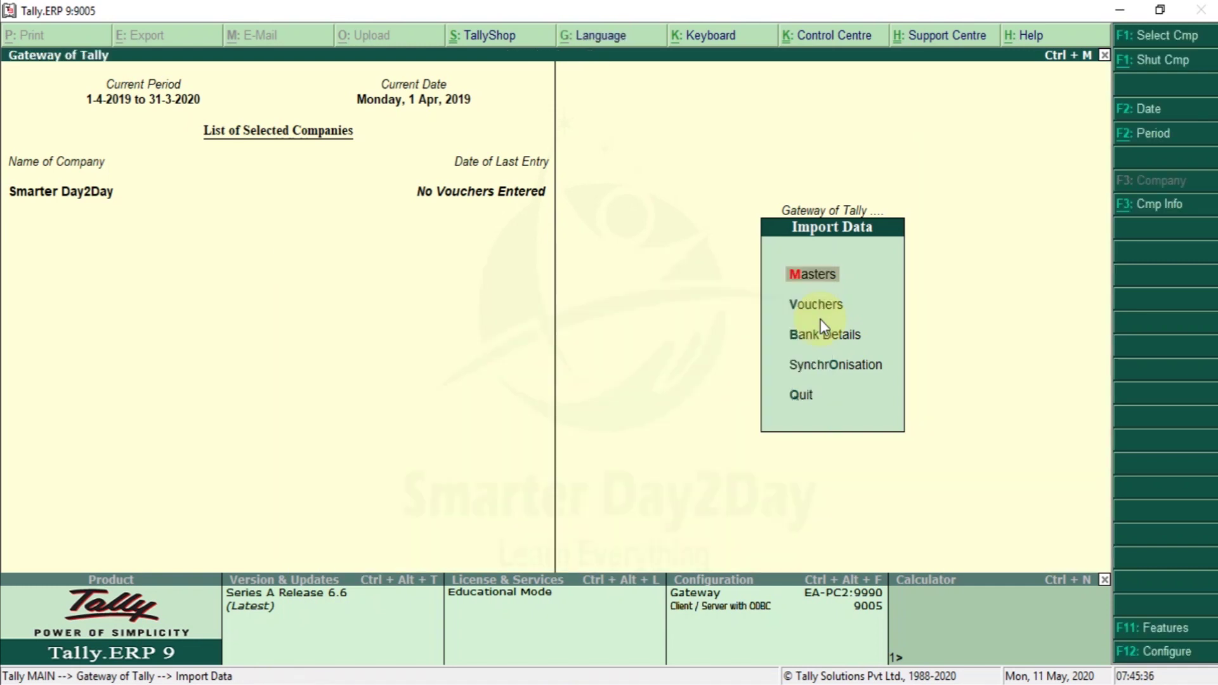
# Open the single-ledger display list in Tally and go through the ledgers from Car down to XYZ Lendor
pyautogui.press('Escape')
pyautogui.press('a')
pyautogui.press('l')
pyautogui.press('d')
pyautogui.press('Down')
pyautogui.press('Down')
pyautogui.press('Down')
pyautogui.press('Down')
pyautogui.press('Down')
pyautogui.press('Down')
pyautogui.press('Down')
pyautogui.press('Down')
pyautogui.press('Down')
pyautogui.press('Down')
pyautogui.press('Down')
pyautogui.press('Down')
pyautogui.press('Down')
pyautogui.press('Down')
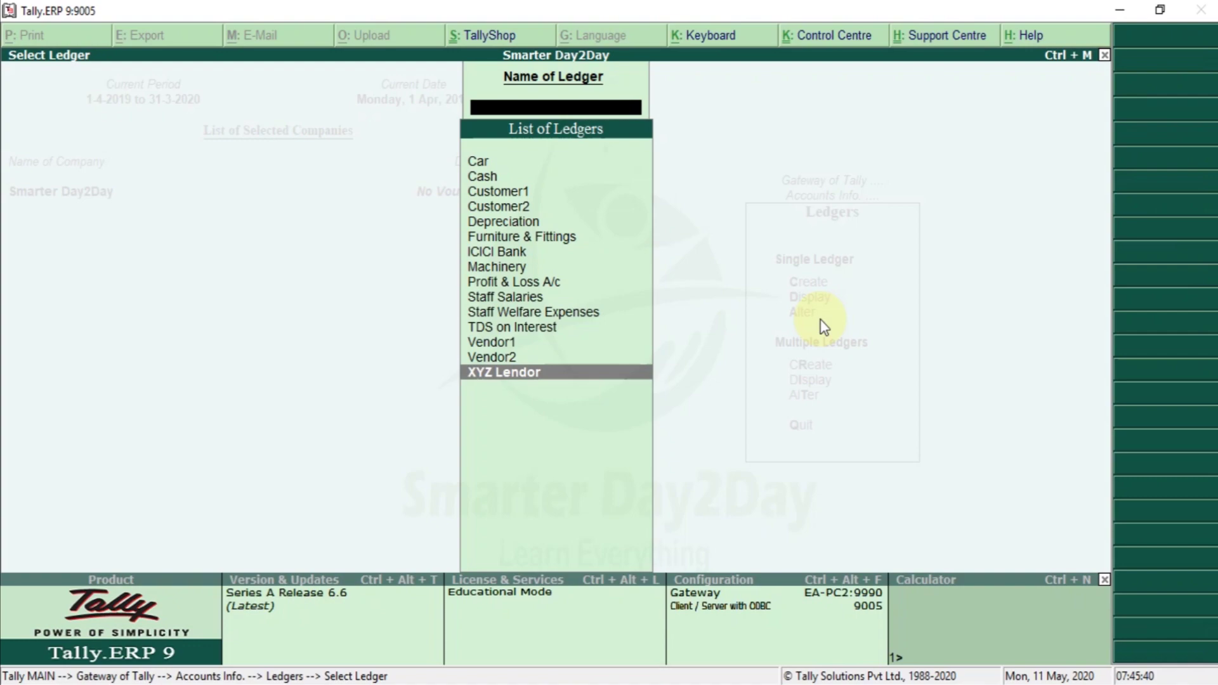
# Compare Tally's ledger list with the Masters sheet in Excel, and leave the list
pyautogui.hotkey('alt', 'Tab')
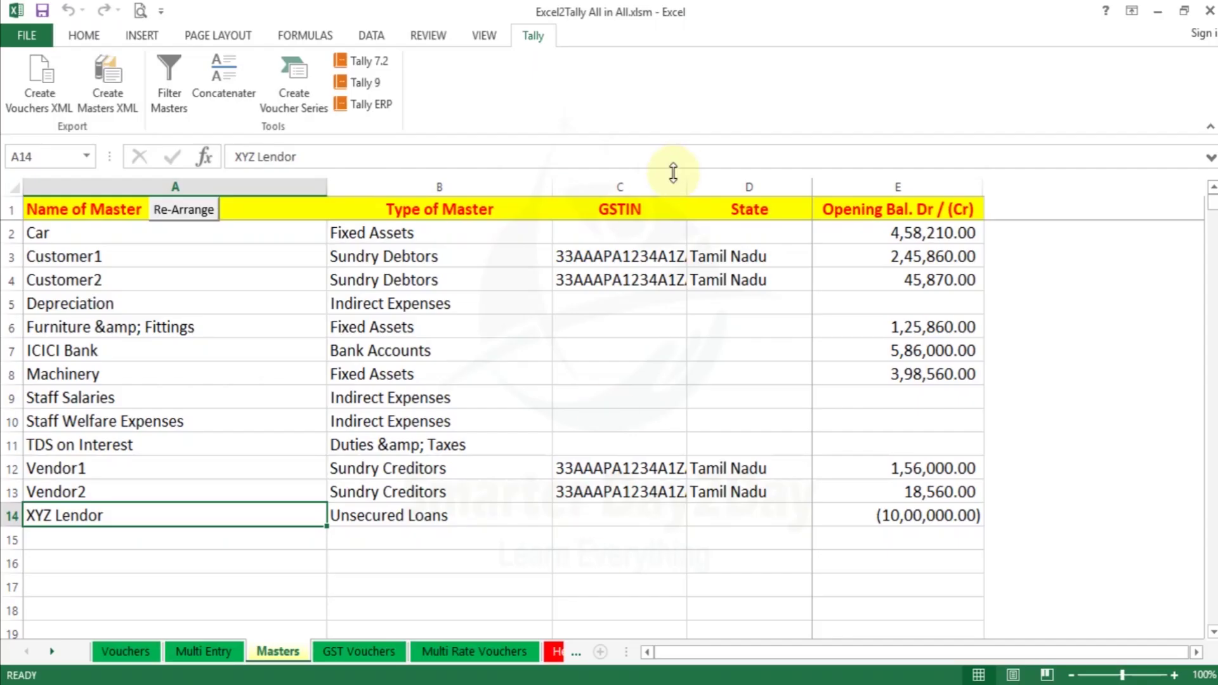
pyautogui.hotkey('alt', 'Tab')
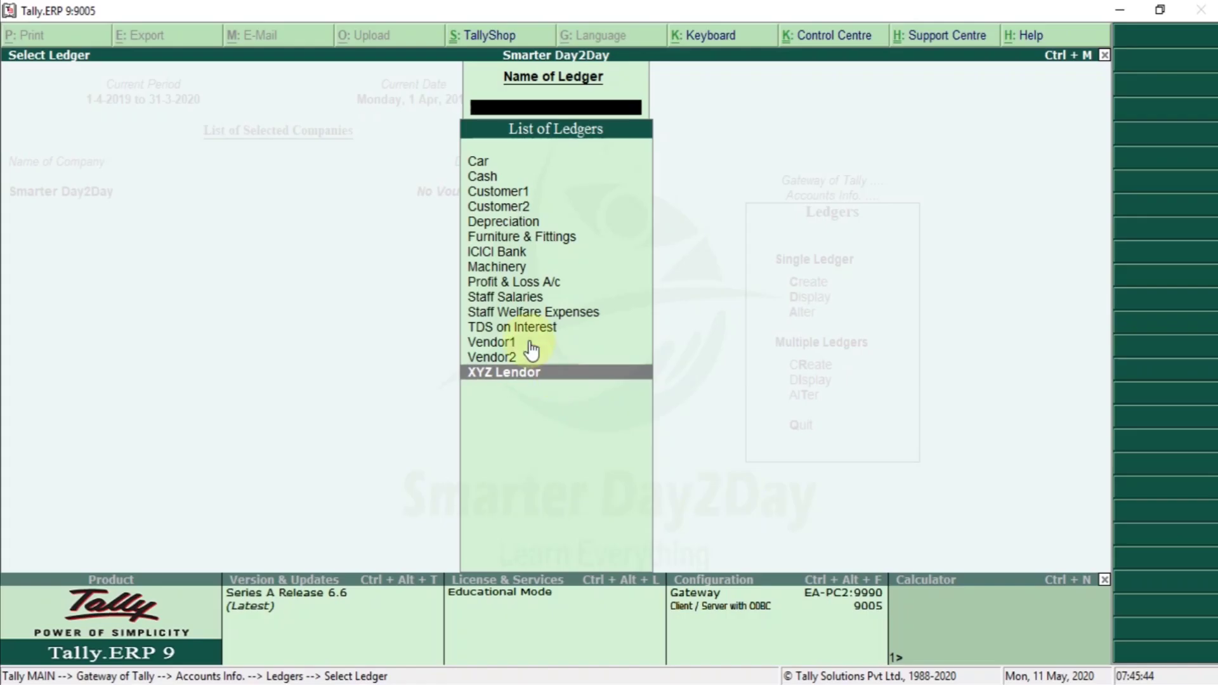
pyautogui.press('Escape')
pyautogui.press('Escape')
pyautogui.press('Escape')
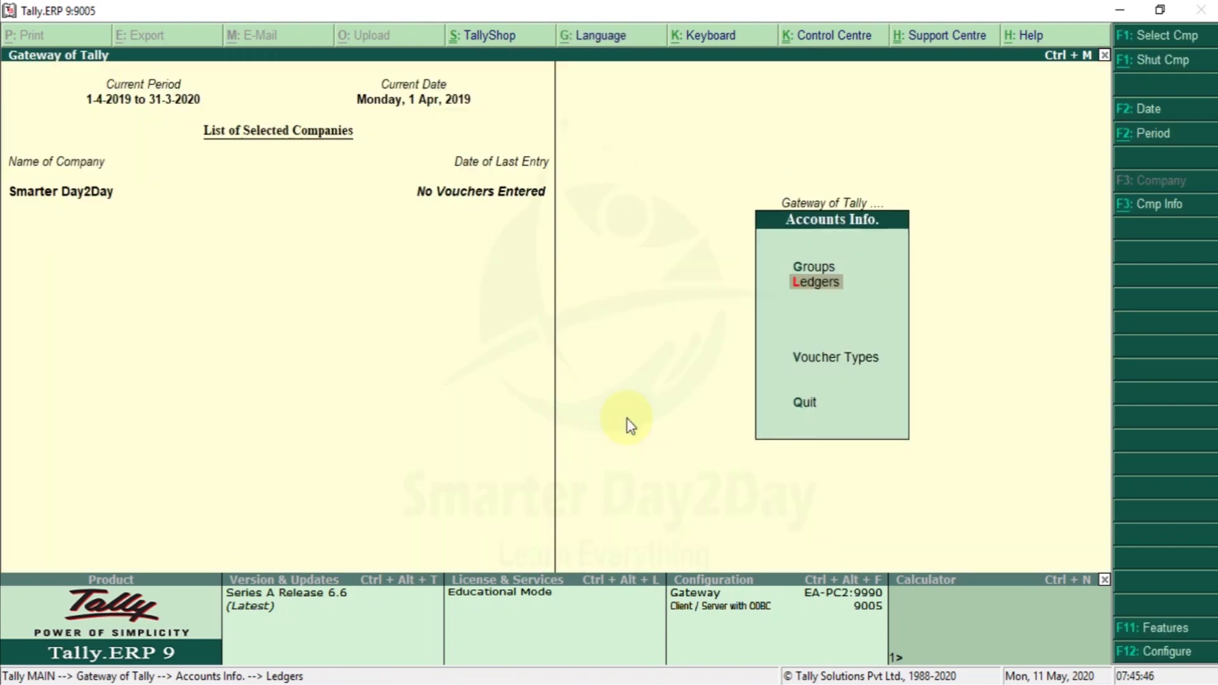
# Switch to the Vouchers sheet in Excel and examine the voucher type options offered in the first empty row
pyautogui.hotkey('alt', 'Tab')
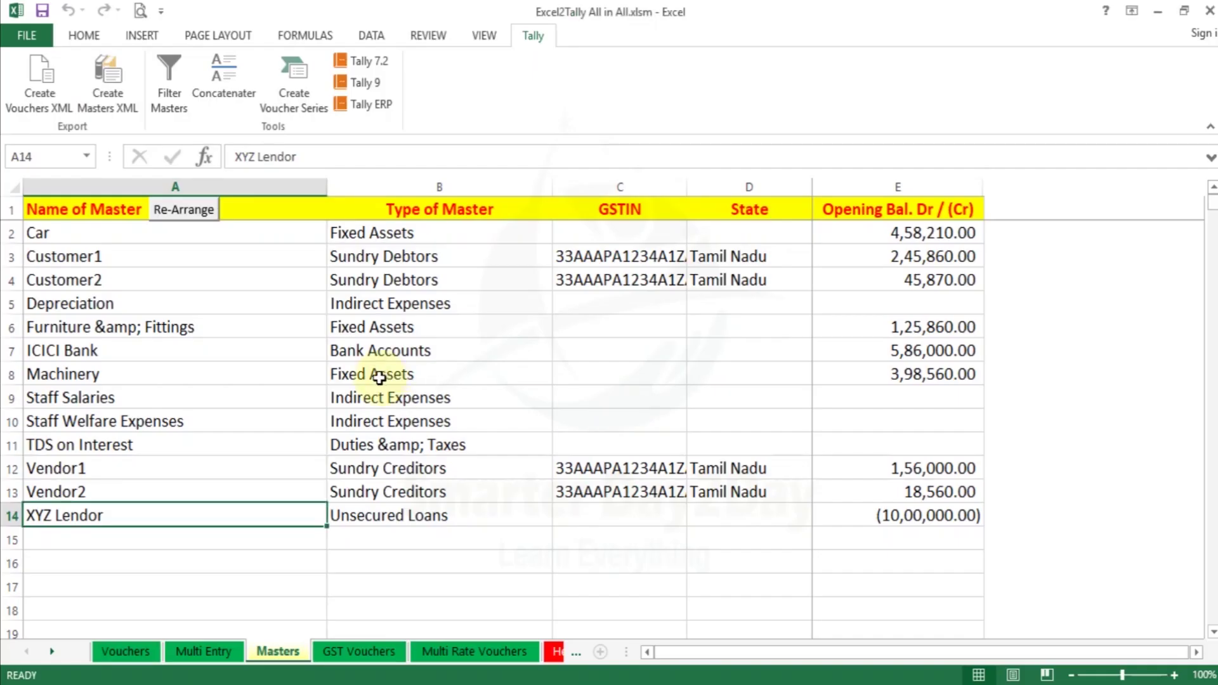
pyautogui.click(124, 651)
pyautogui.click(377, 359)
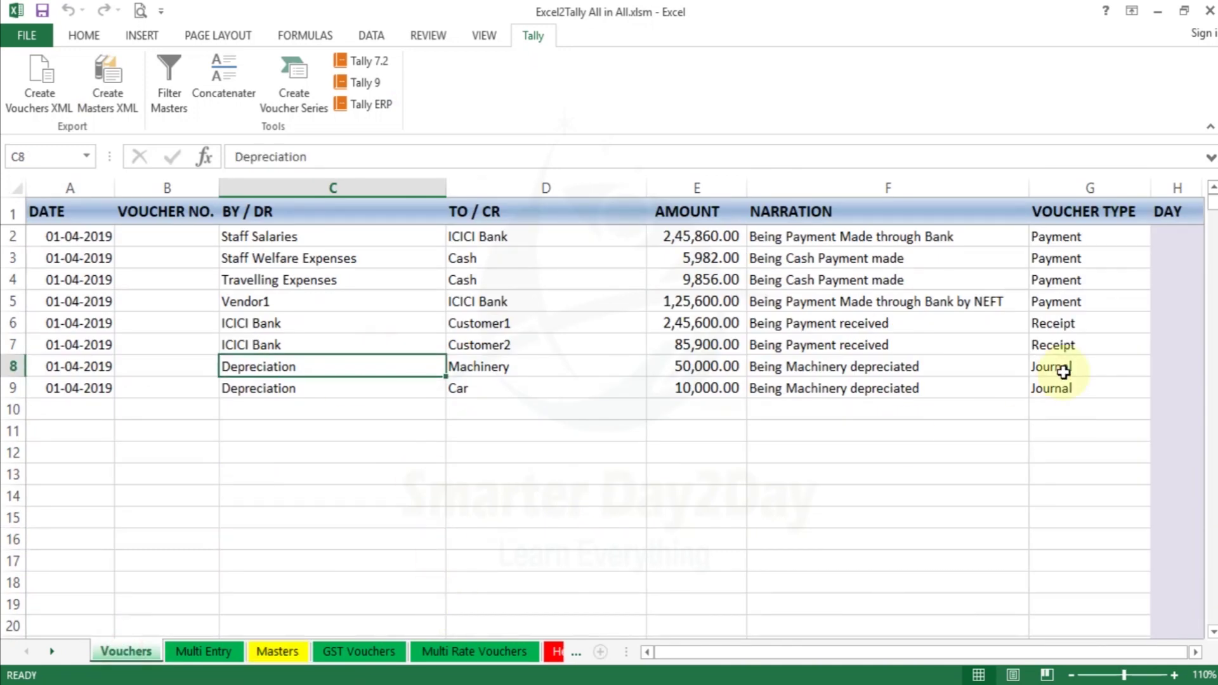
pyautogui.click(1011, 296)
pyautogui.click(1117, 236)
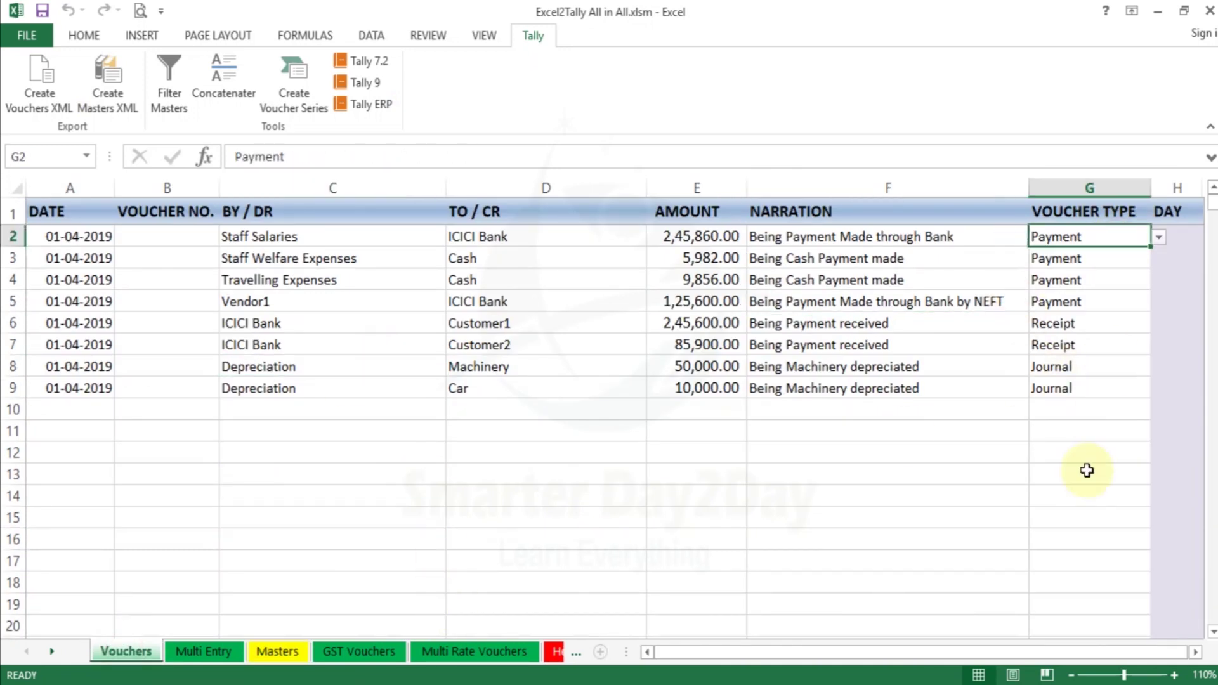
pyautogui.click(1082, 408)
pyautogui.click(1159, 411)
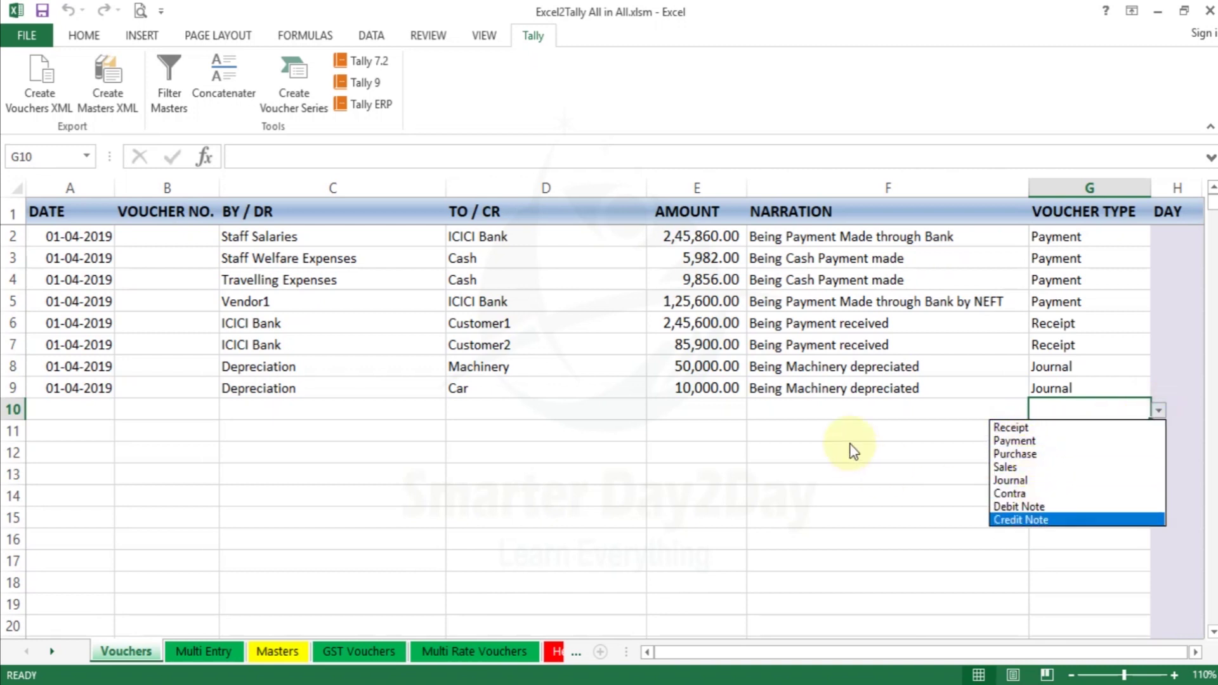
pyautogui.press('Escape')
# Review the debit and credit ledgers of the payment entries in the Vouchers sheet
pyautogui.click(247, 261)
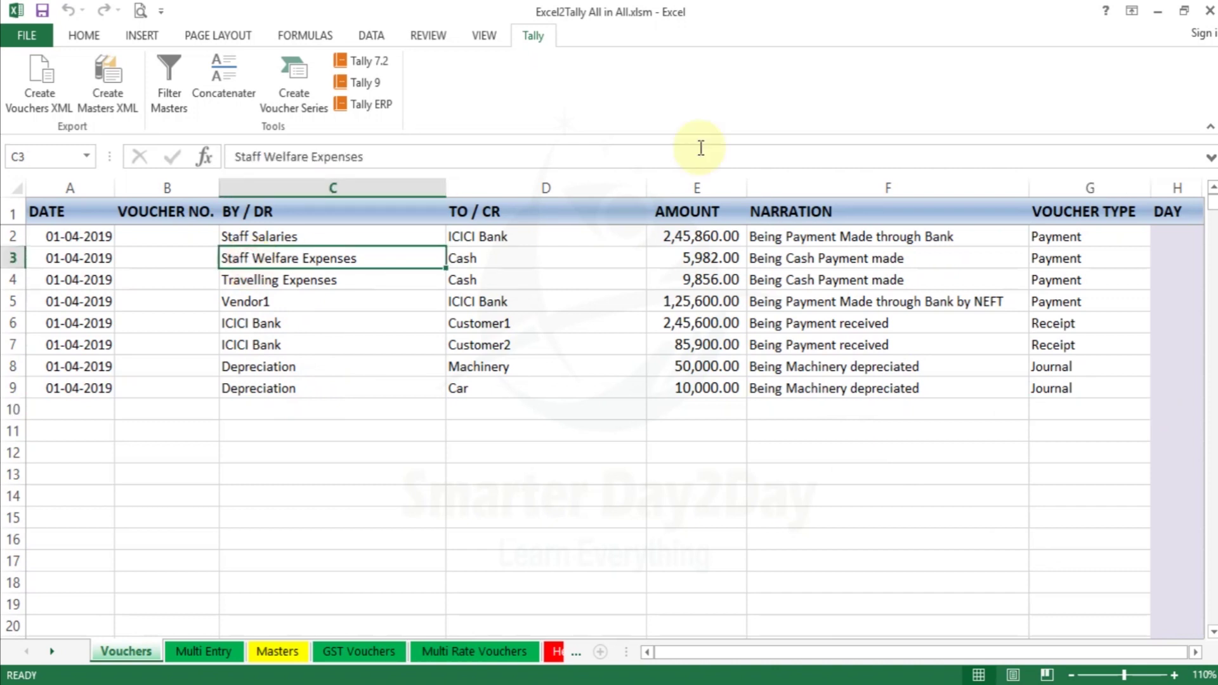
pyautogui.press('Left')
pyautogui.press('Left')
pyautogui.press('Right')
pyautogui.press('Right')
pyautogui.press('Up')
pyautogui.press('Down')
pyautogui.press('Down')
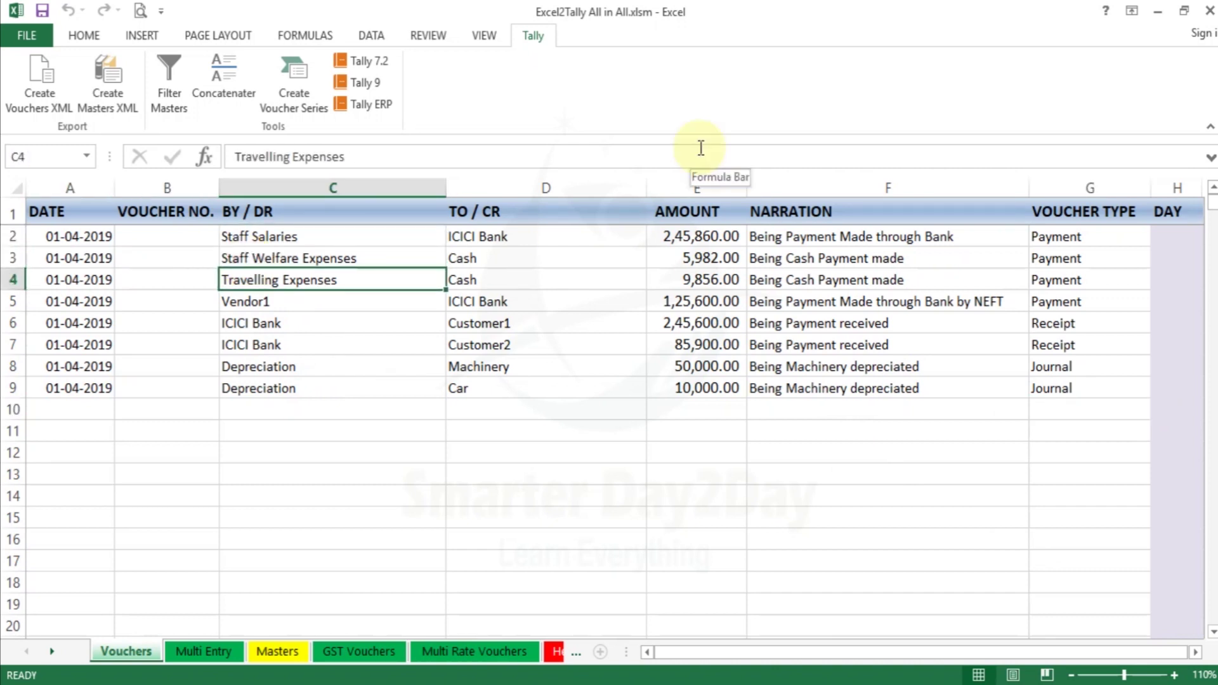
pyautogui.press('Right')
pyautogui.press('Up')
pyautogui.press('Up')
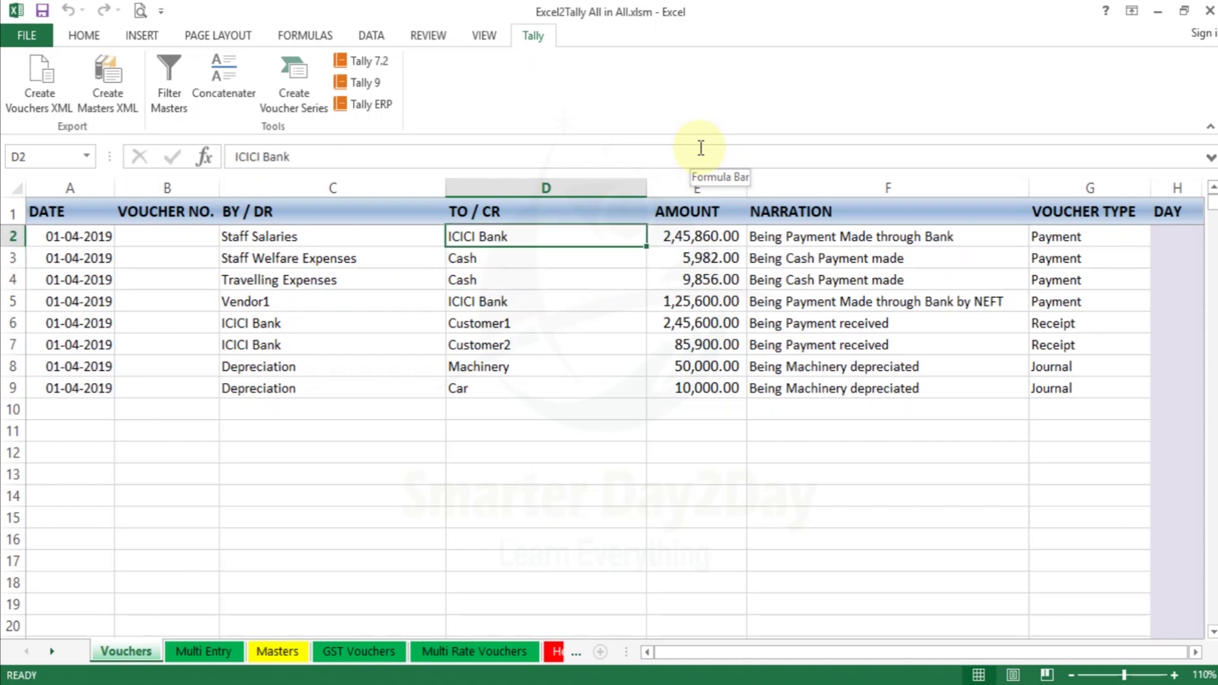
# Review the ledgers, amounts and voucher types of the receipt and journal entries in the Vouchers sheet
pyautogui.press('Down')
pyautogui.press('Down')
pyautogui.press('Down')
pyautogui.press('Down')
pyautogui.press('Left')
pyautogui.press('Right')
pyautogui.press('Right')
pyautogui.press('Right')
pyautogui.press('Right')
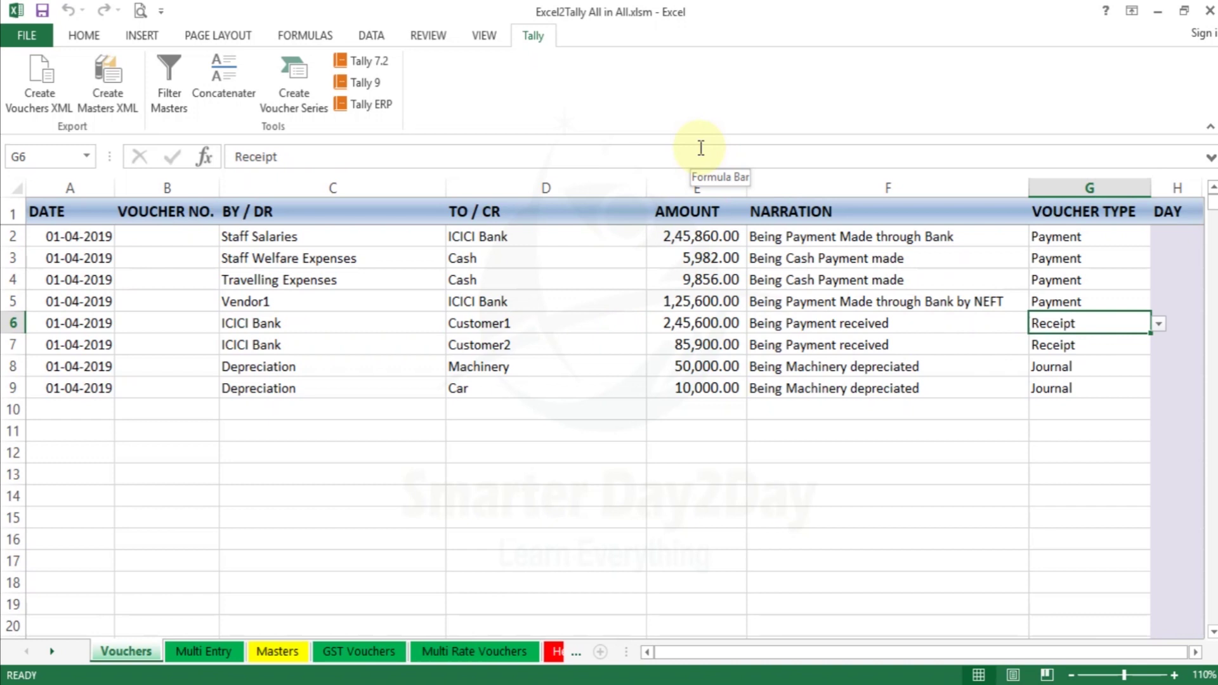
pyautogui.press('Down')
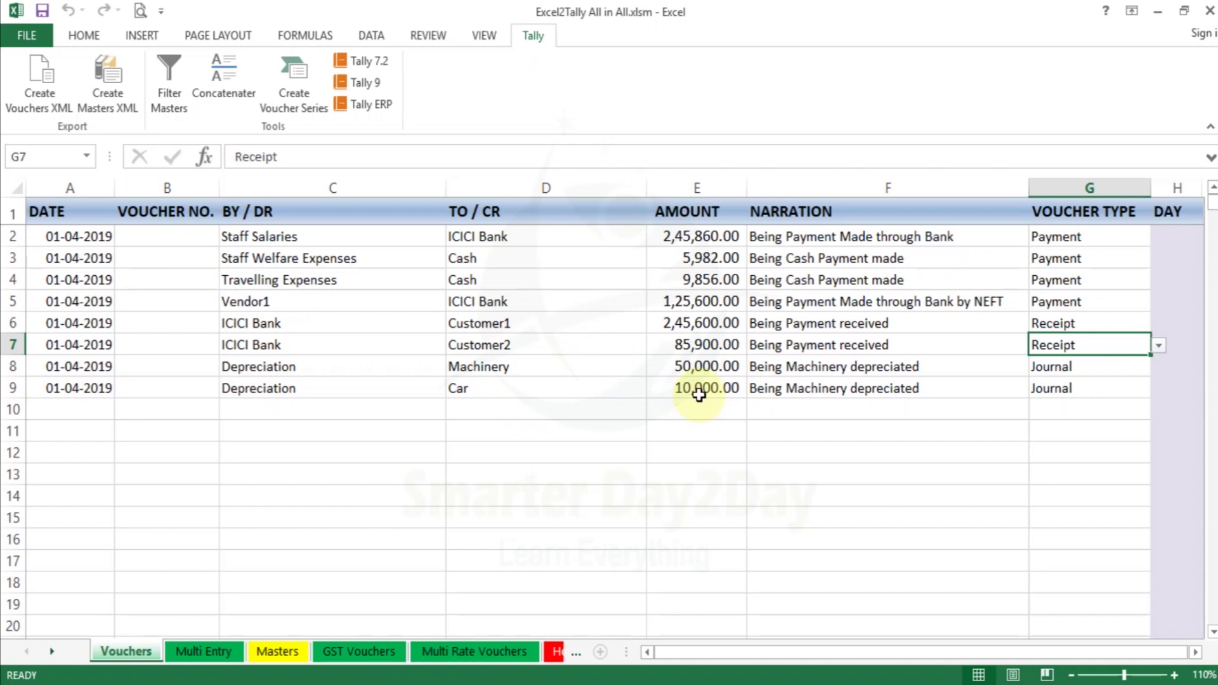
pyautogui.click(495, 360)
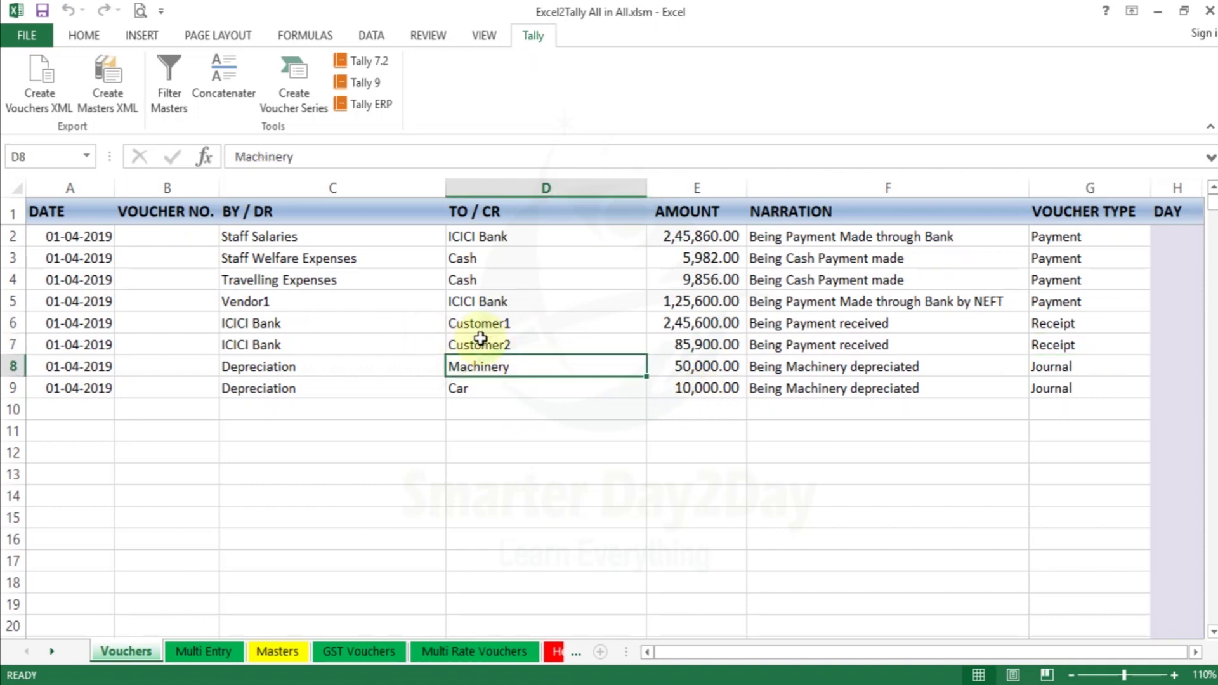
# Create the vouchers XML as Voucher.xml in the All in All folder and confirm its automatic import into Tally
pyautogui.click(40, 96)
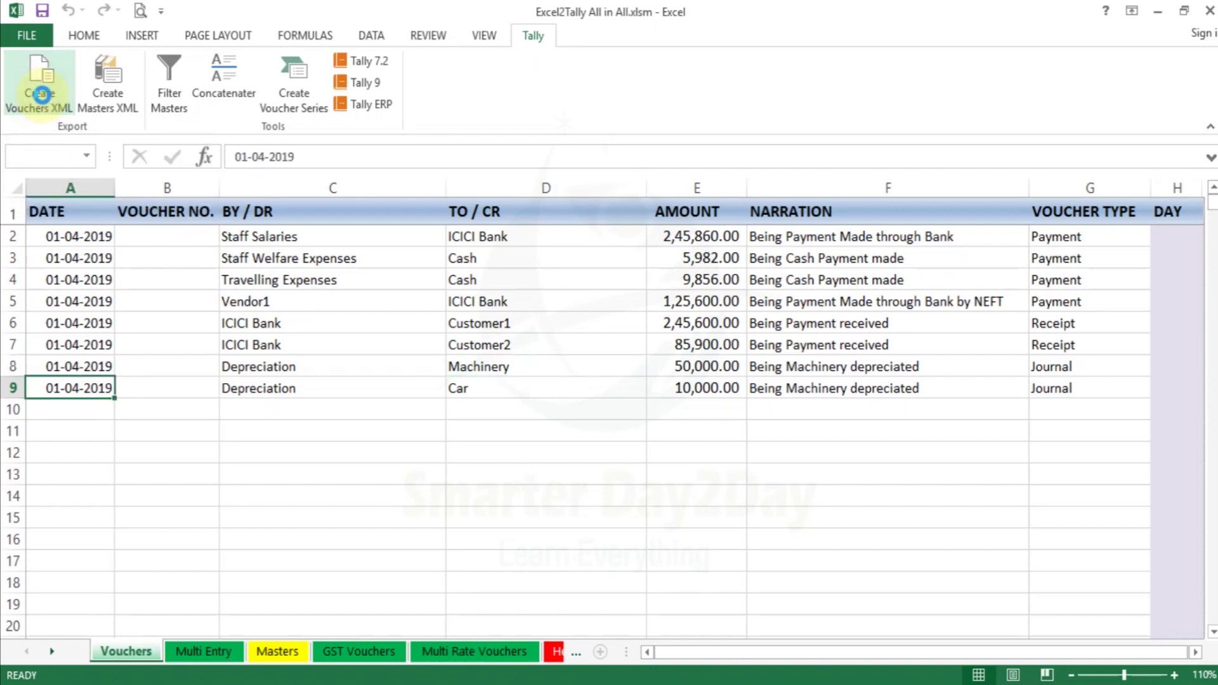
pyautogui.click(345, 324)
pyautogui.write('Vour')
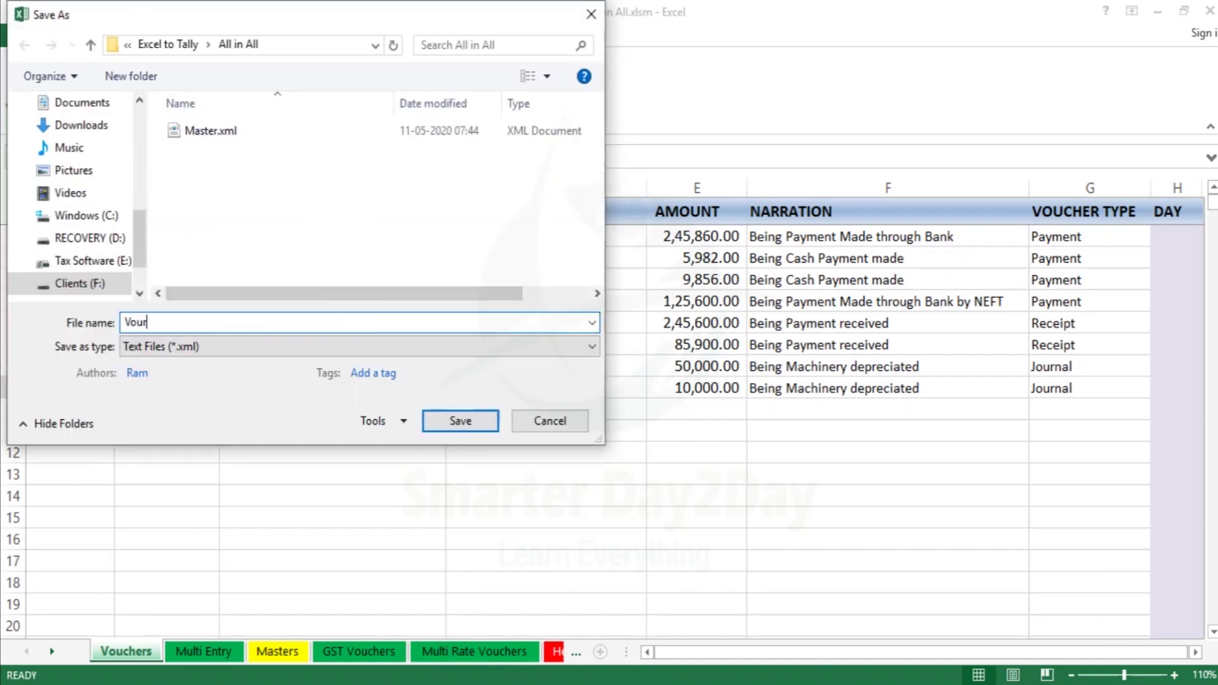
pyautogui.write('oucher.xml')
pyautogui.press('Return')
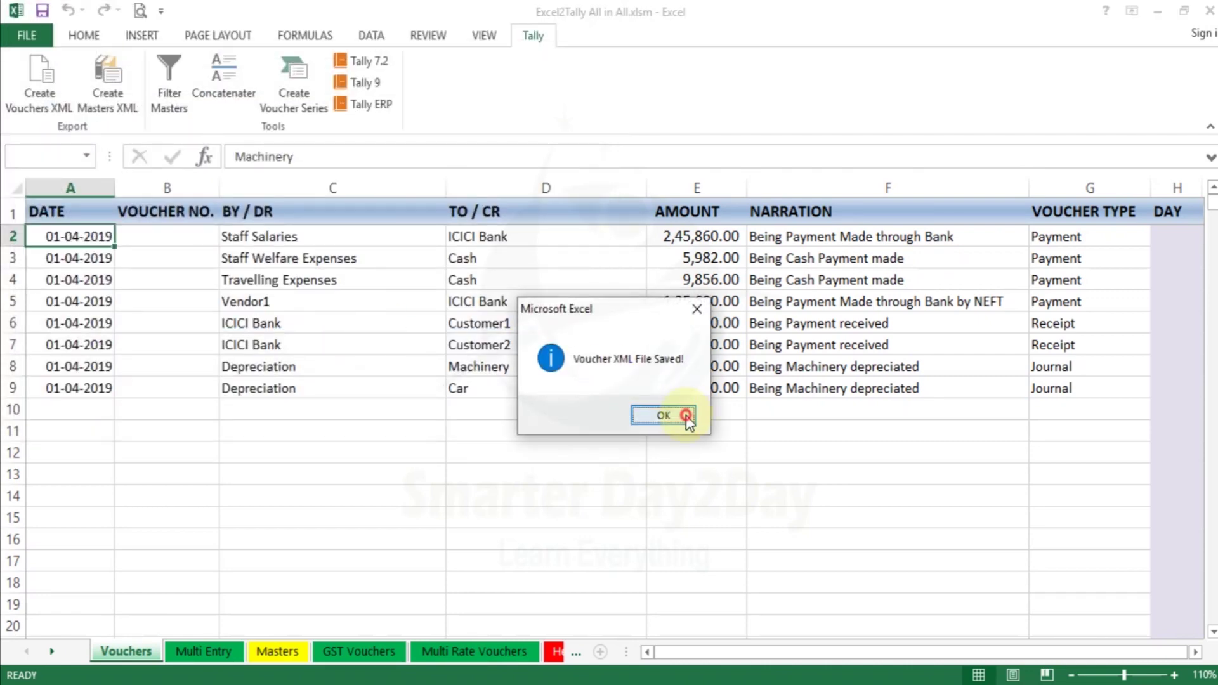
pyautogui.click(687, 417)
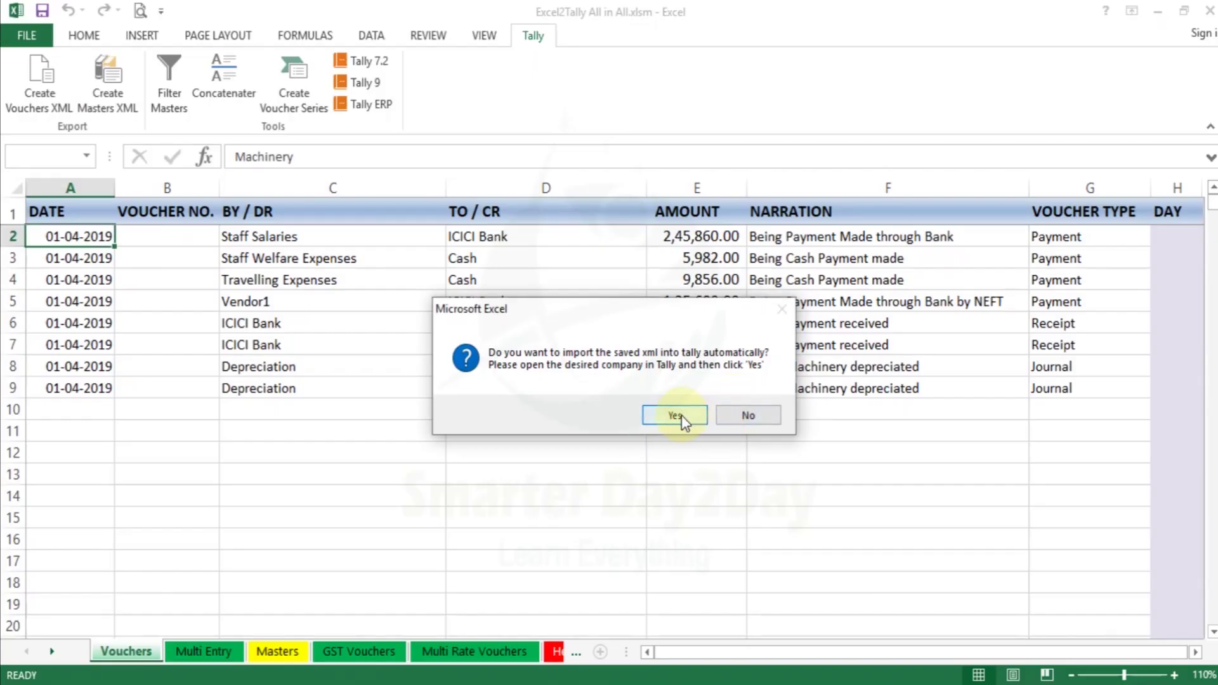
pyautogui.click(682, 417)
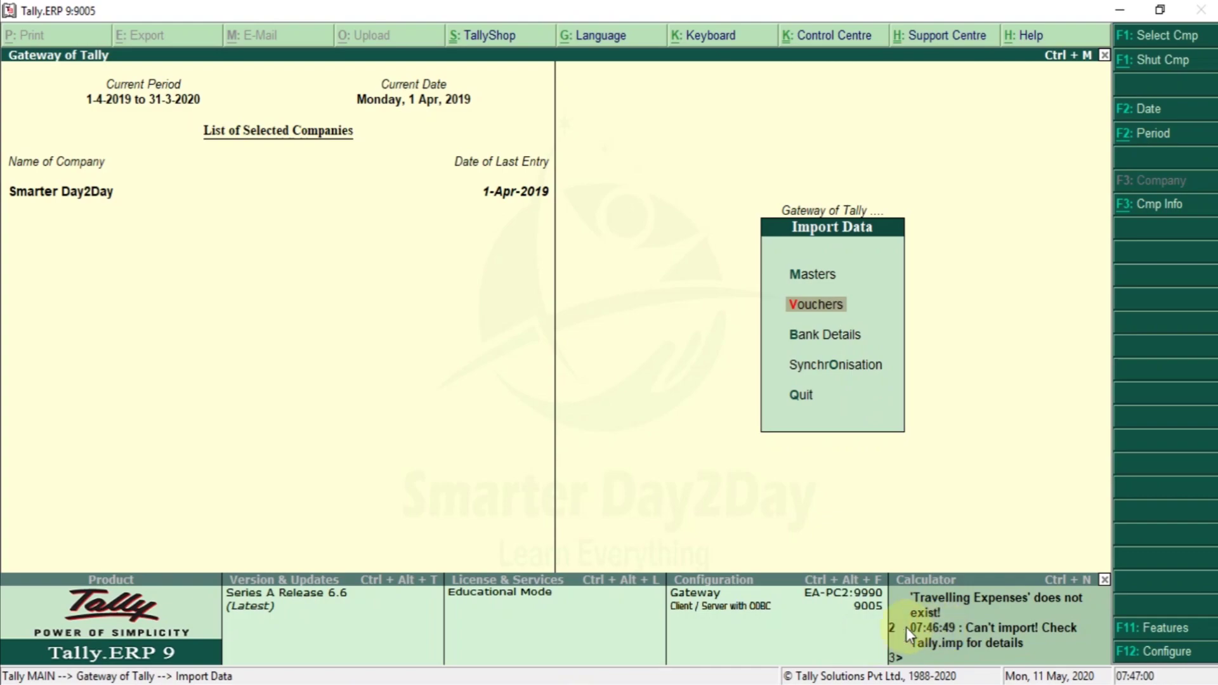
# Switch to Excel and check whether the Travelling Expenses ledger used in the Vouchers sheet is listed in the Masters sheet
pyautogui.hotkey('alt', 'Tab')
pyautogui.click(282, 274)
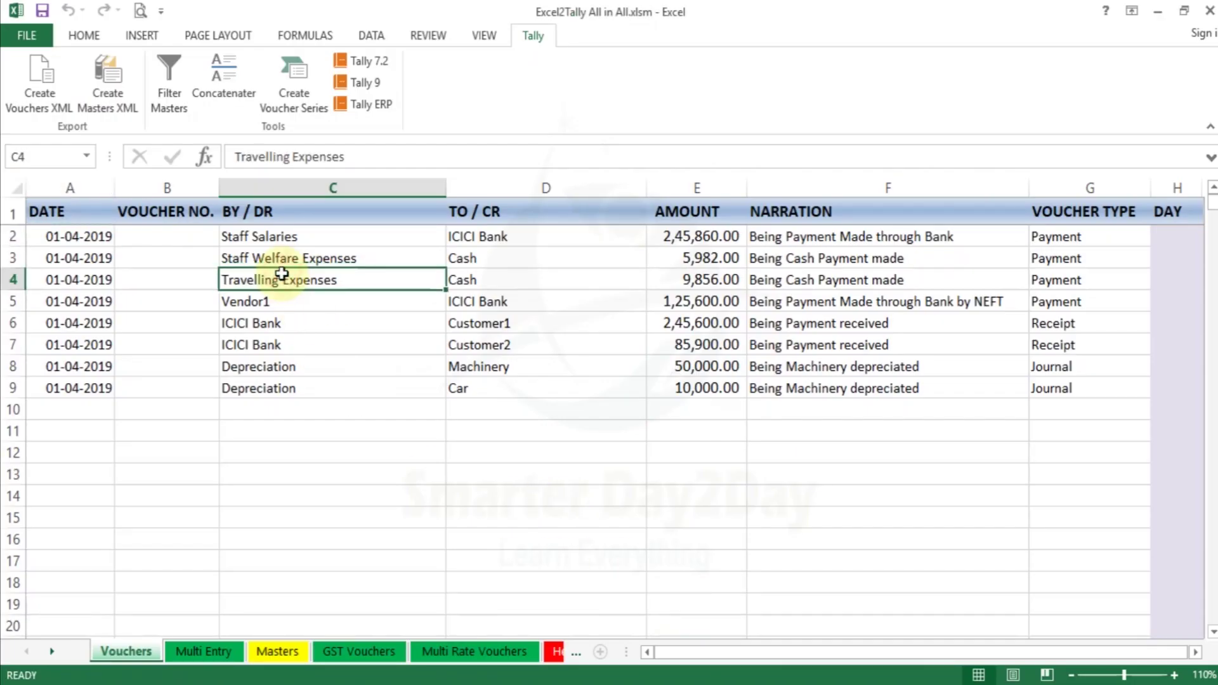
pyautogui.click(282, 660)
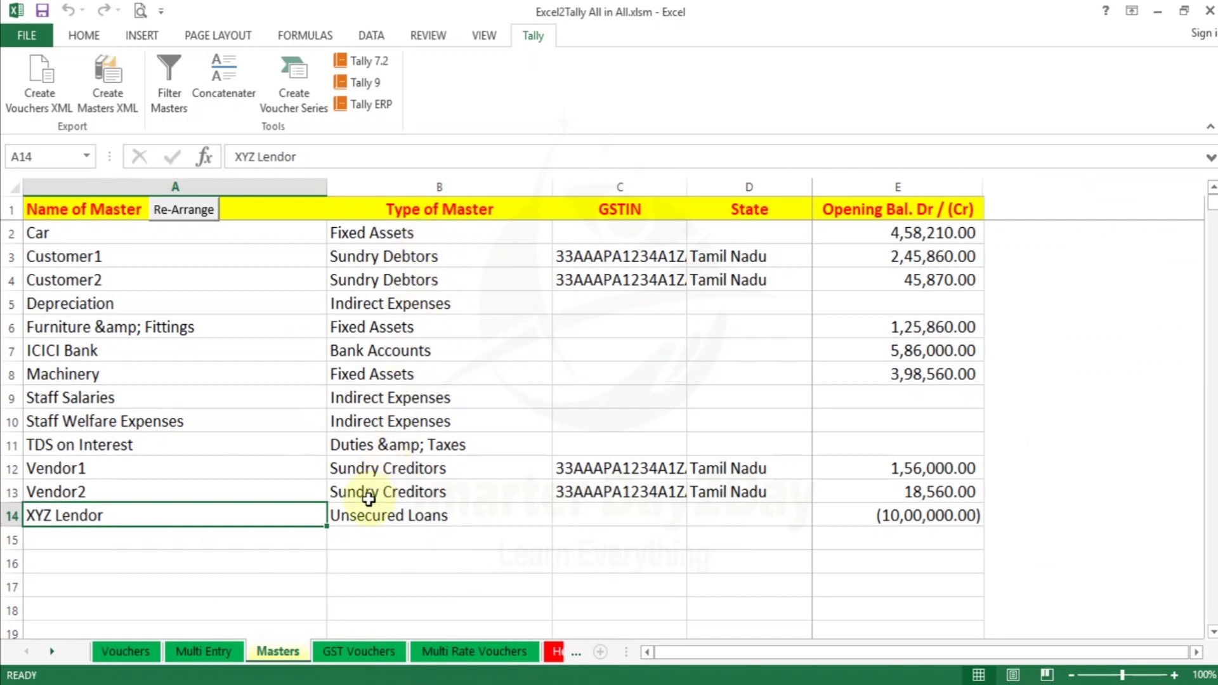
pyautogui.click(145, 277)
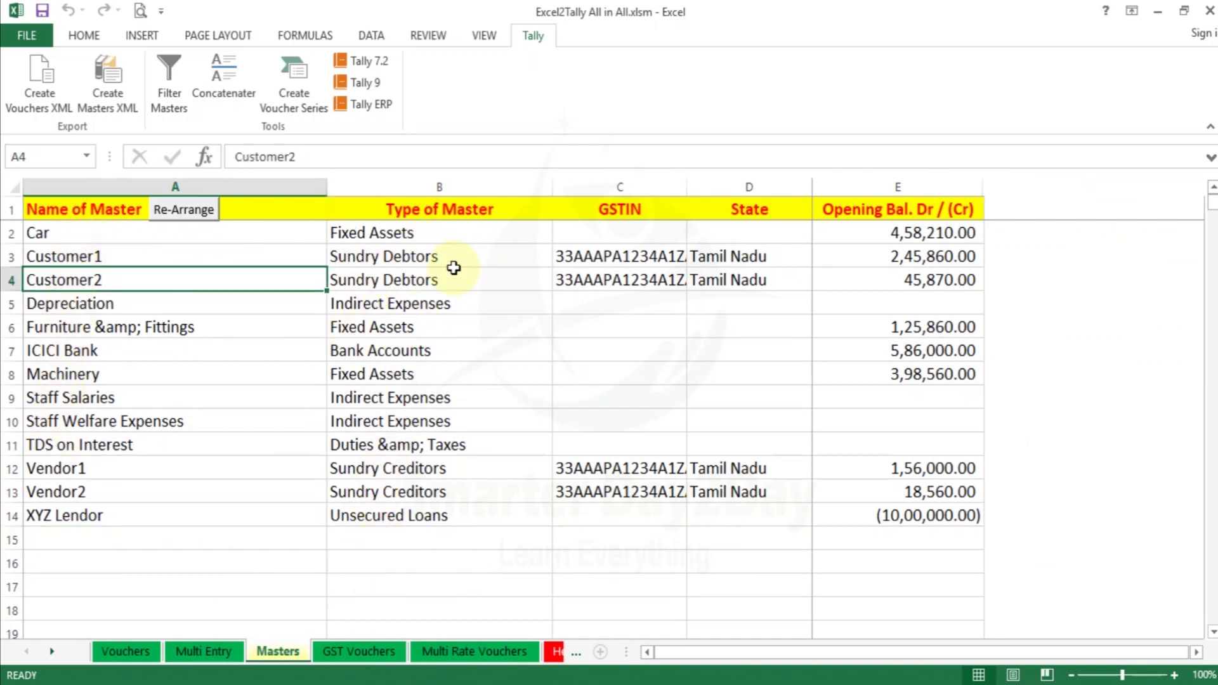
# Switch to Tally, filter the ledger display list by "ta" to look for Travelling Expenses, and leave the list
pyautogui.hotkey('alt', 'Tab')
pyautogui.press('Escape')
pyautogui.press('a')
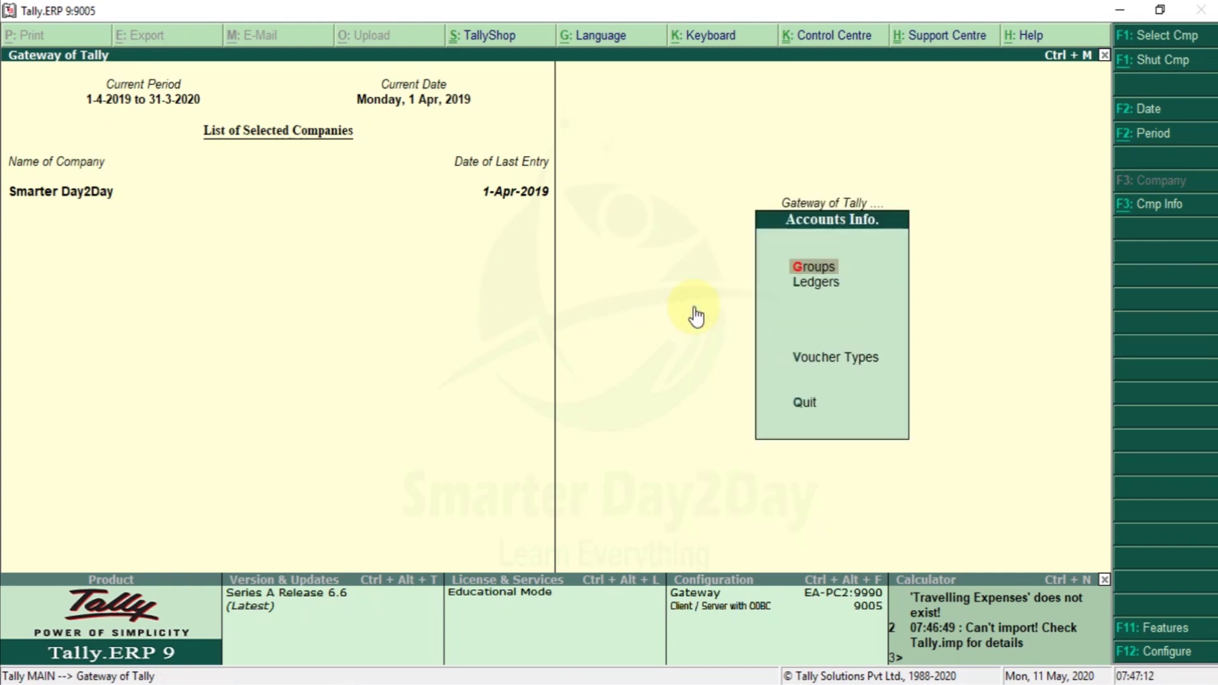
pyautogui.write('ld')
pyautogui.write('ta')
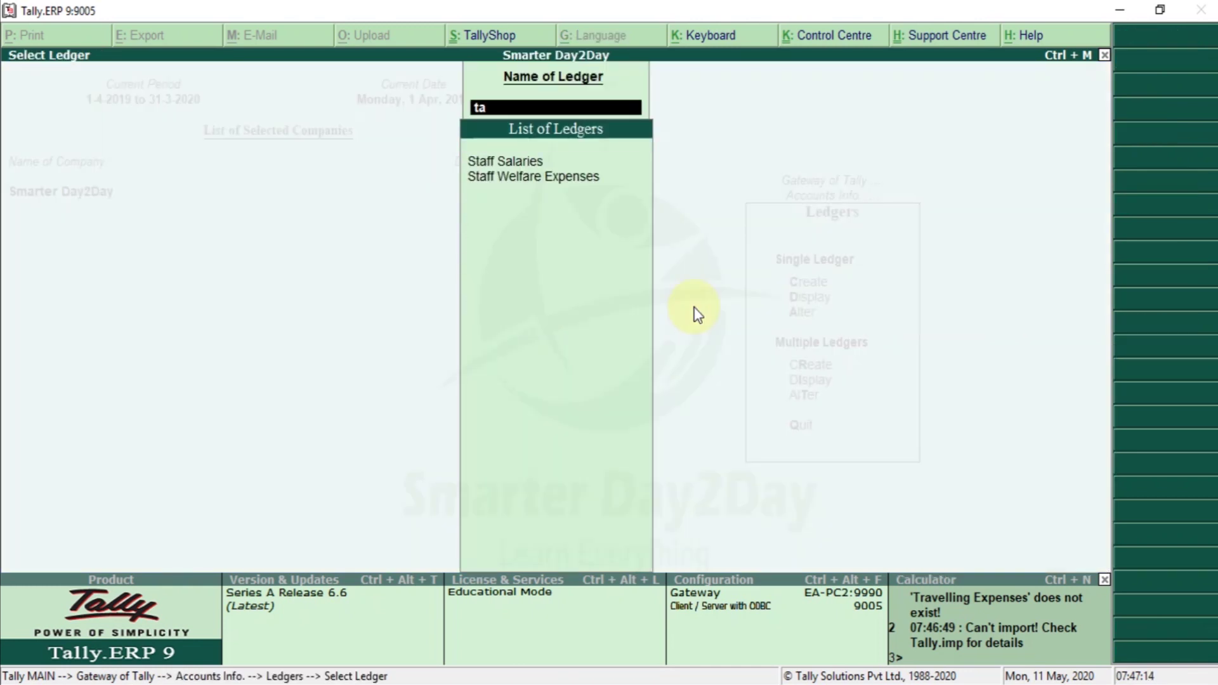
pyautogui.press('Escape')
pyautogui.press('Escape')
pyautogui.press('Escape')
pyautogui.press('Escape')
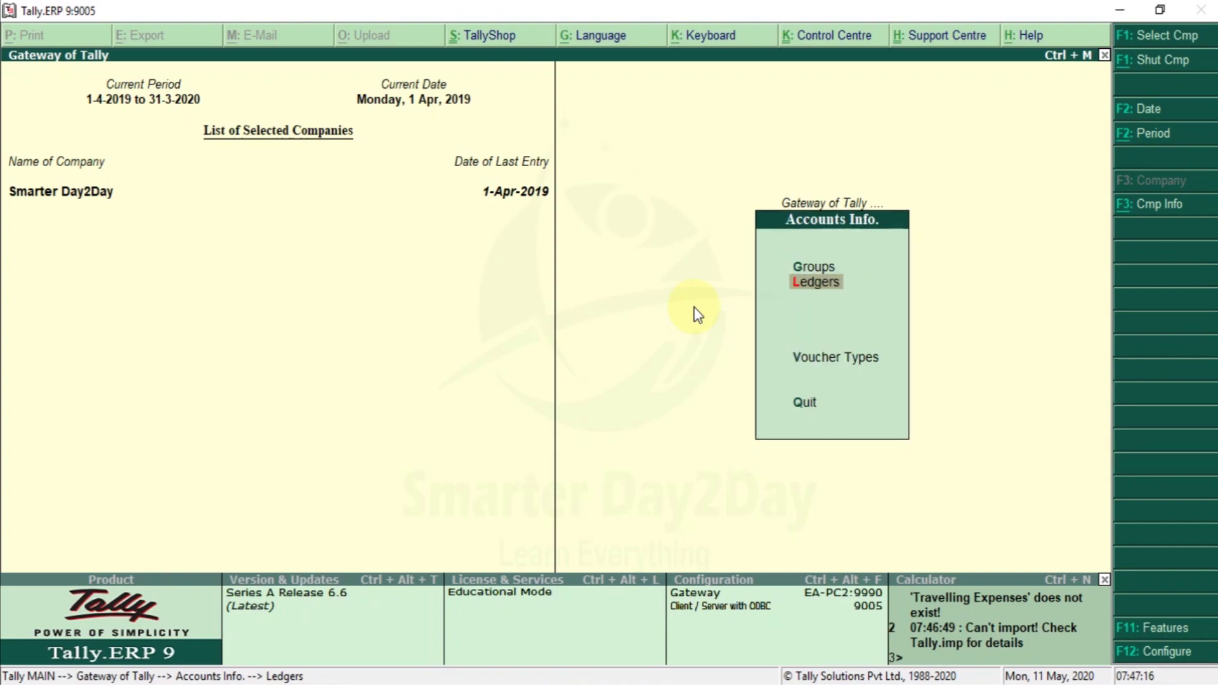
# Switch to Excel and compare the Vouchers and Masters sheets for the Travelling Expenses ledger
pyautogui.press('n')
pyautogui.hotkey('alt', 'Tab')
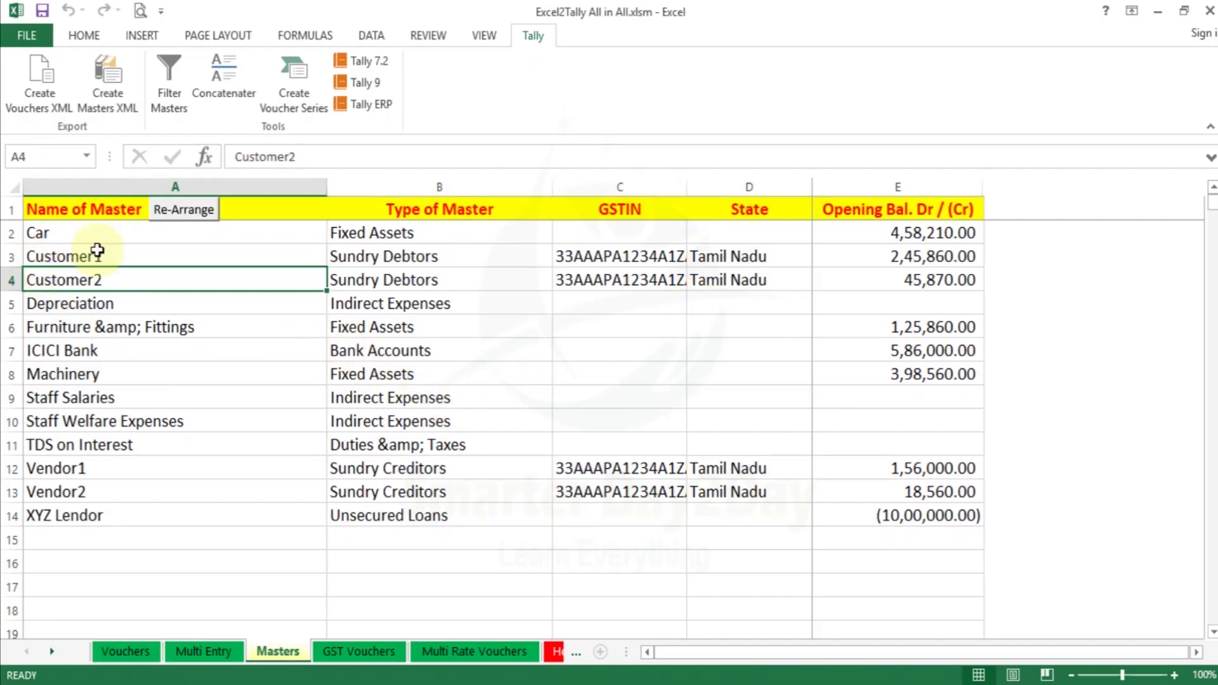
pyautogui.click(134, 657)
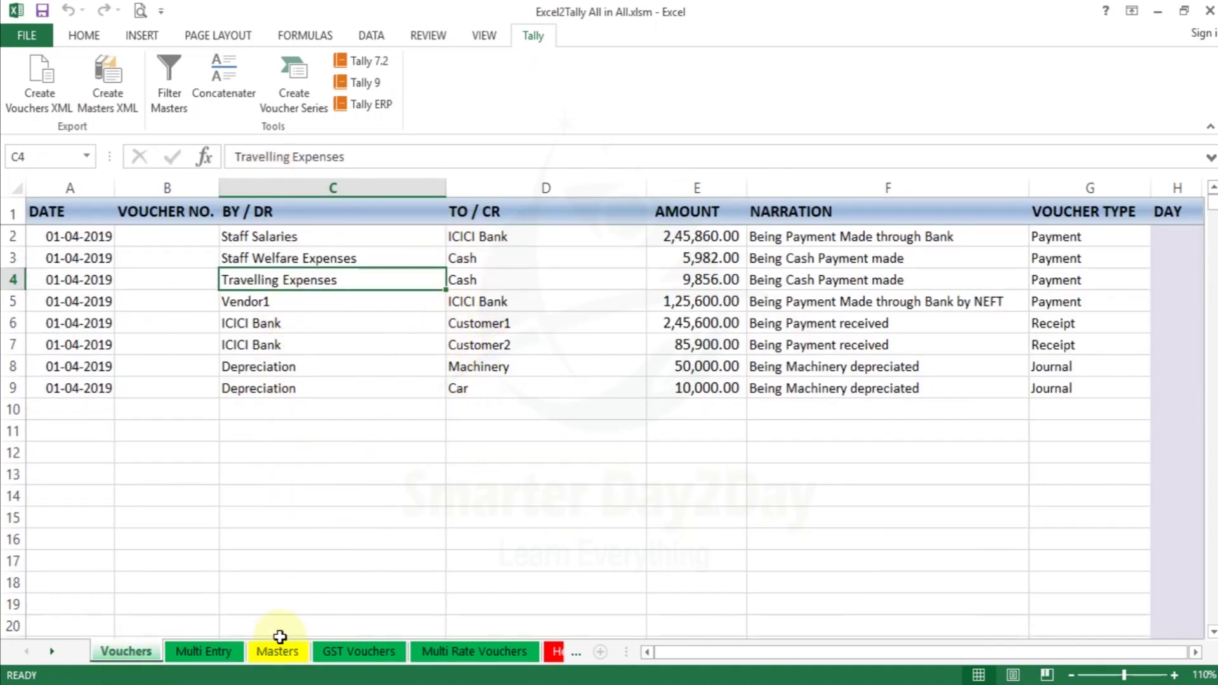
pyautogui.click(279, 651)
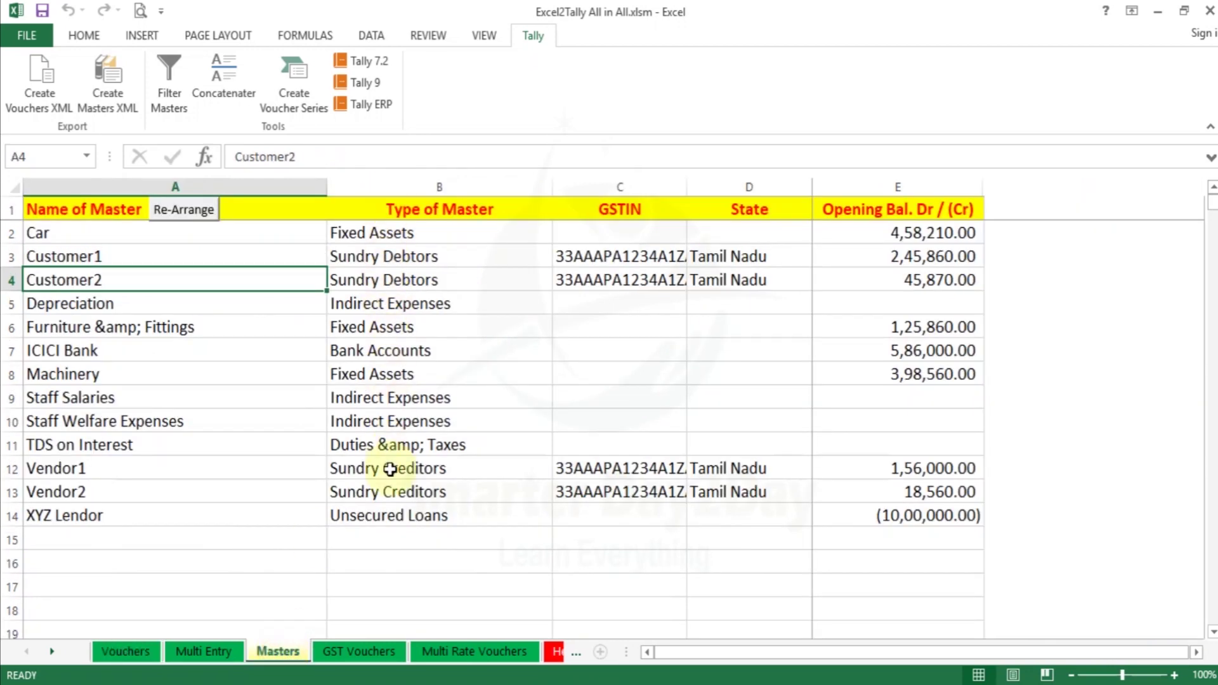
pyautogui.click(133, 657)
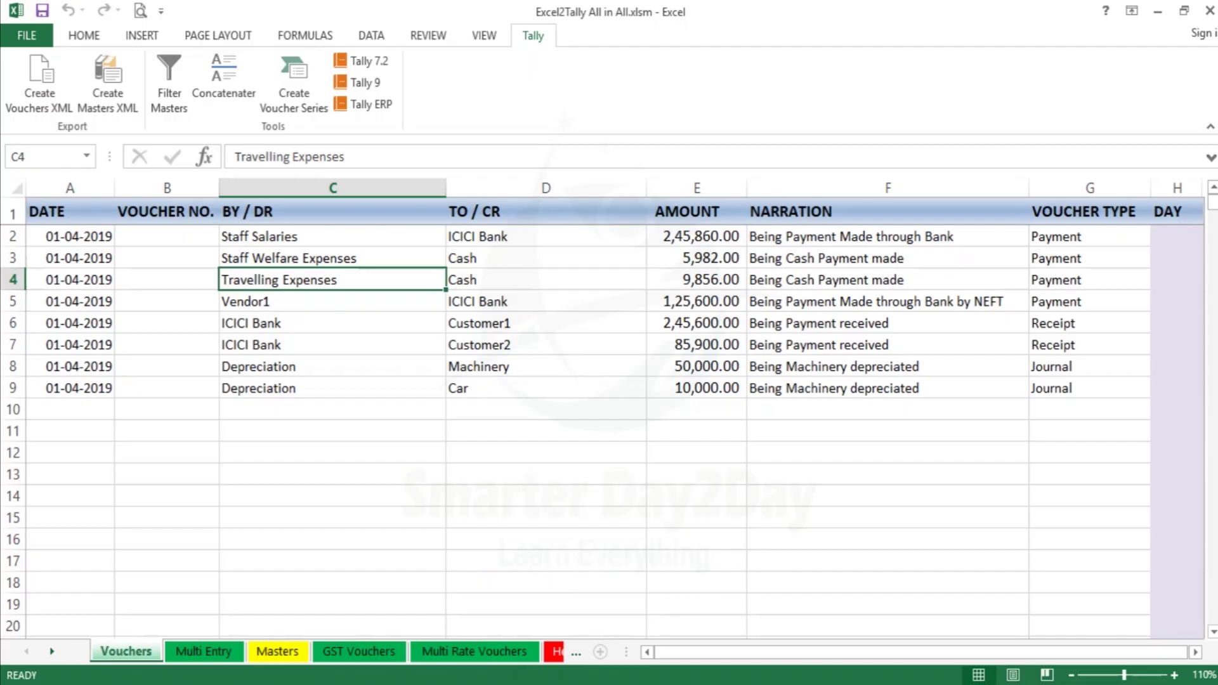
# Copy the ledger name Travelling Expenses from the debit entry in cell C4 of the Vouchers sheet
pyautogui.click(551, 684)
pyautogui.hotkey('alt', 'Tab')
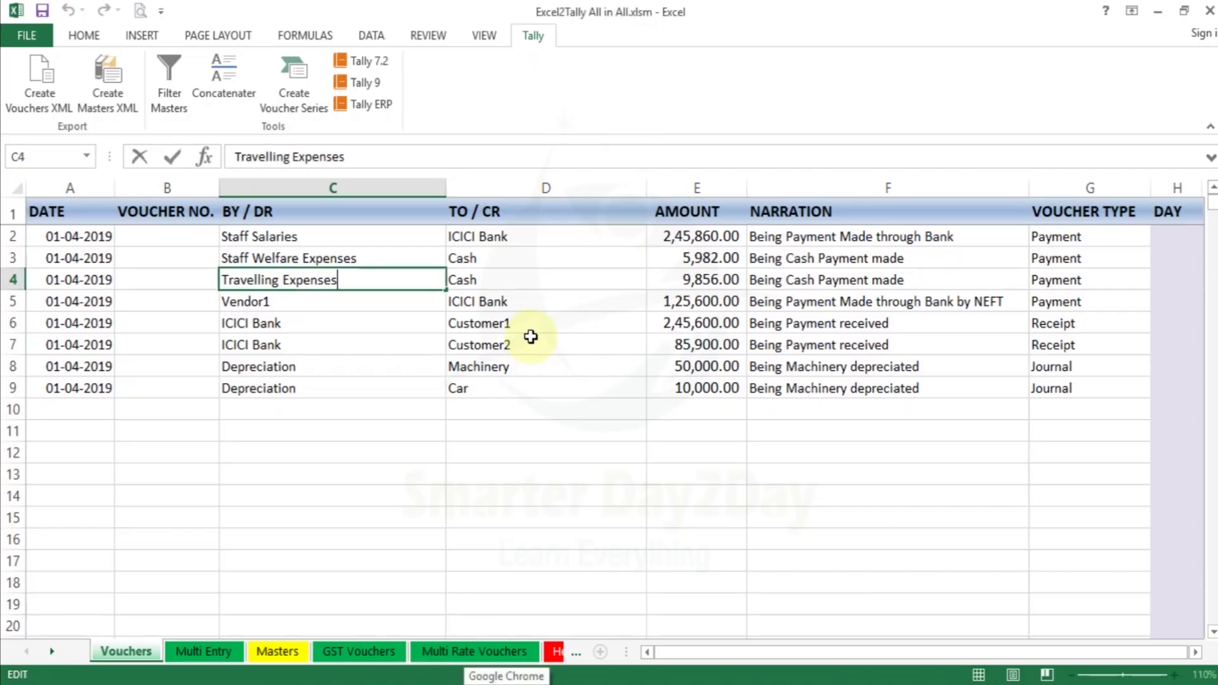
pyautogui.press('F2')
pyautogui.hotkey('shift', 'Home')
pyautogui.press('Return')
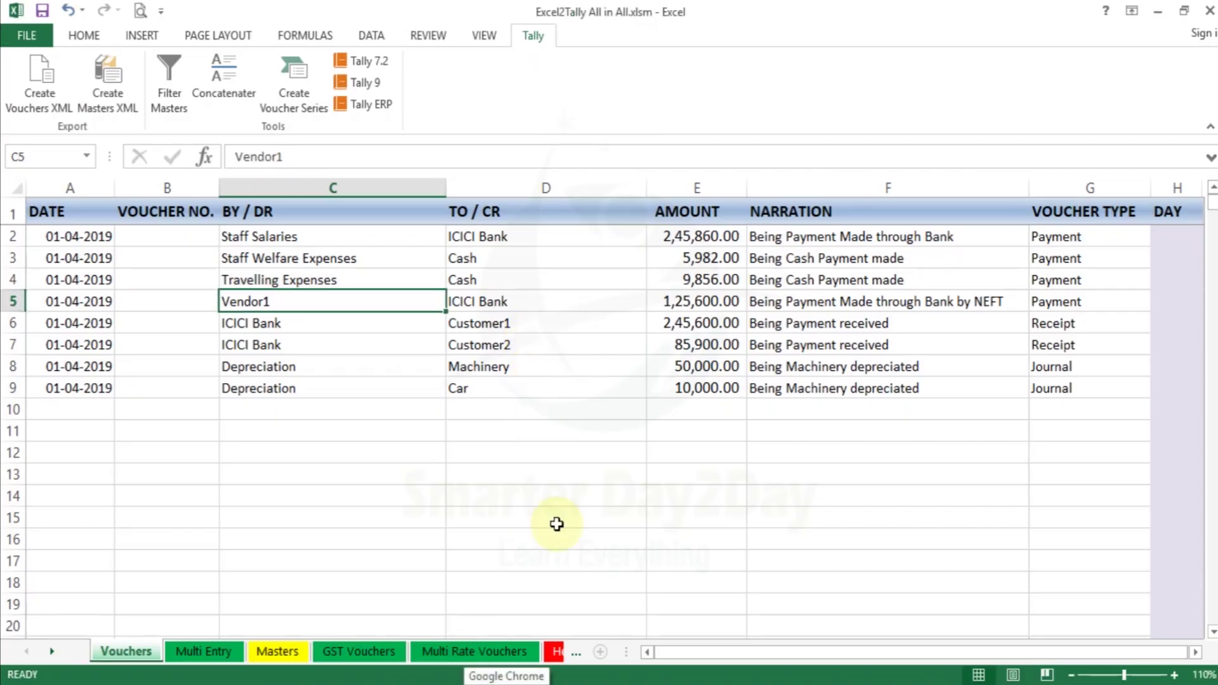
# Switch to Tally, start creating a single ledger and paste Travelling Expenses as its name
pyautogui.click(550, 684)
pyautogui.press('Return')
pyautogui.press('Return')
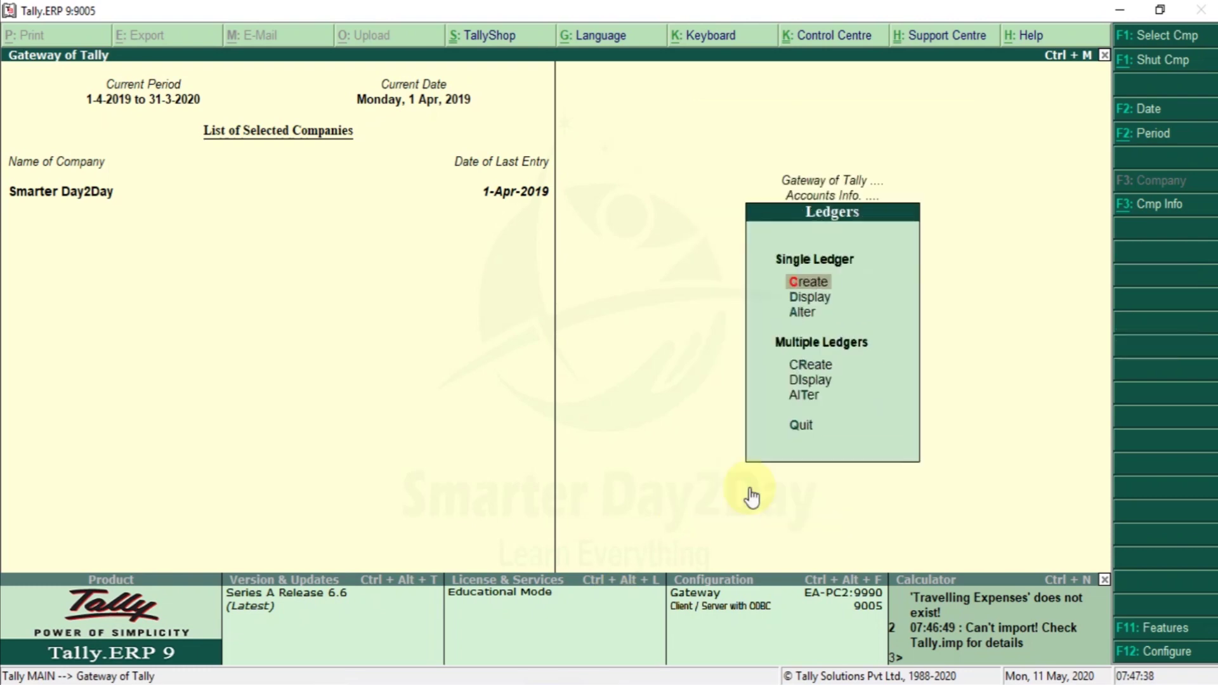
pyautogui.press('Return')
pyautogui.hotkey('ctrl', 'alt', 'v')
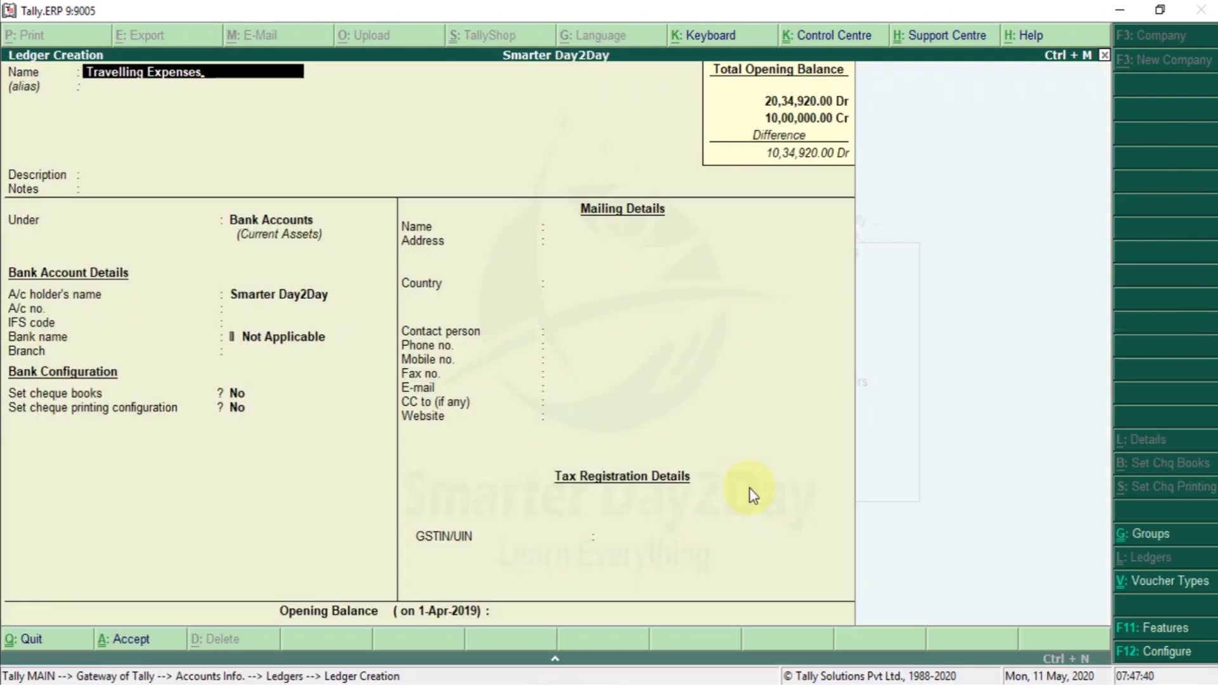
# Place the Travelling Expenses ledger under Indirect Expenses, save it and return to the Gateway of Tally
pyautogui.press('Return')
pyautogui.press('Return')
pyautogui.press('Return')
pyautogui.press('Return')
pyautogui.write('In')
pyautogui.press('Down')
pyautogui.press('Down')
pyautogui.press('Return')
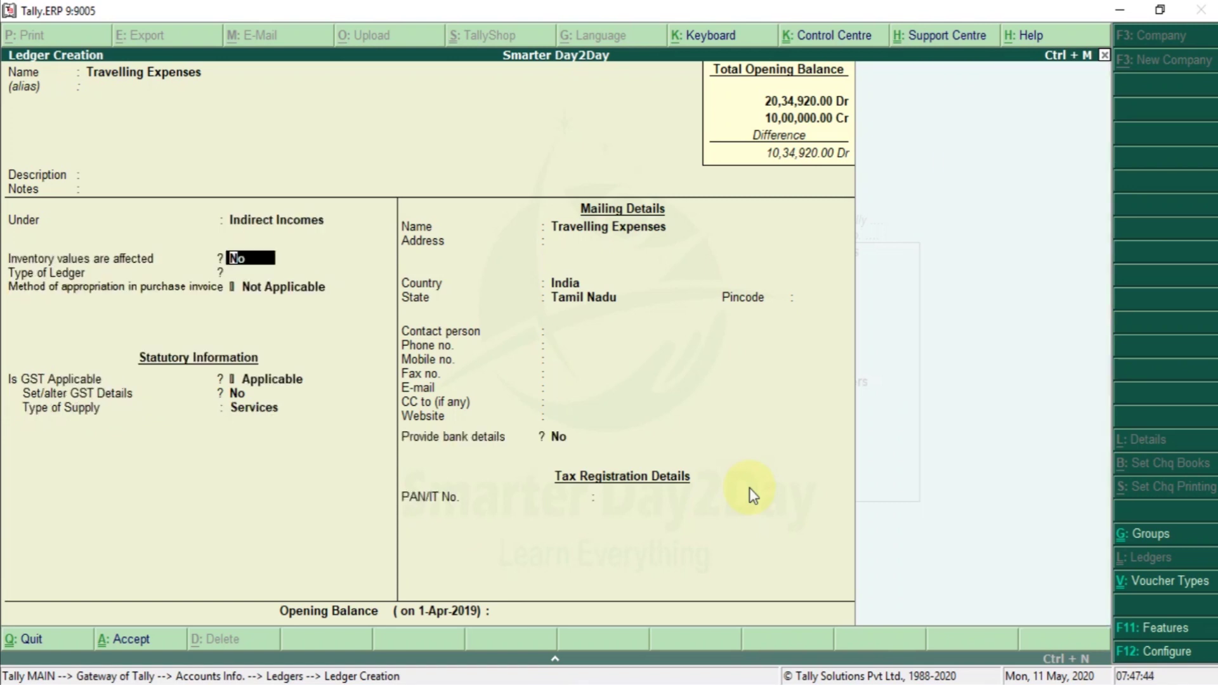
pyautogui.press('BackSpace')
pyautogui.press('Up')
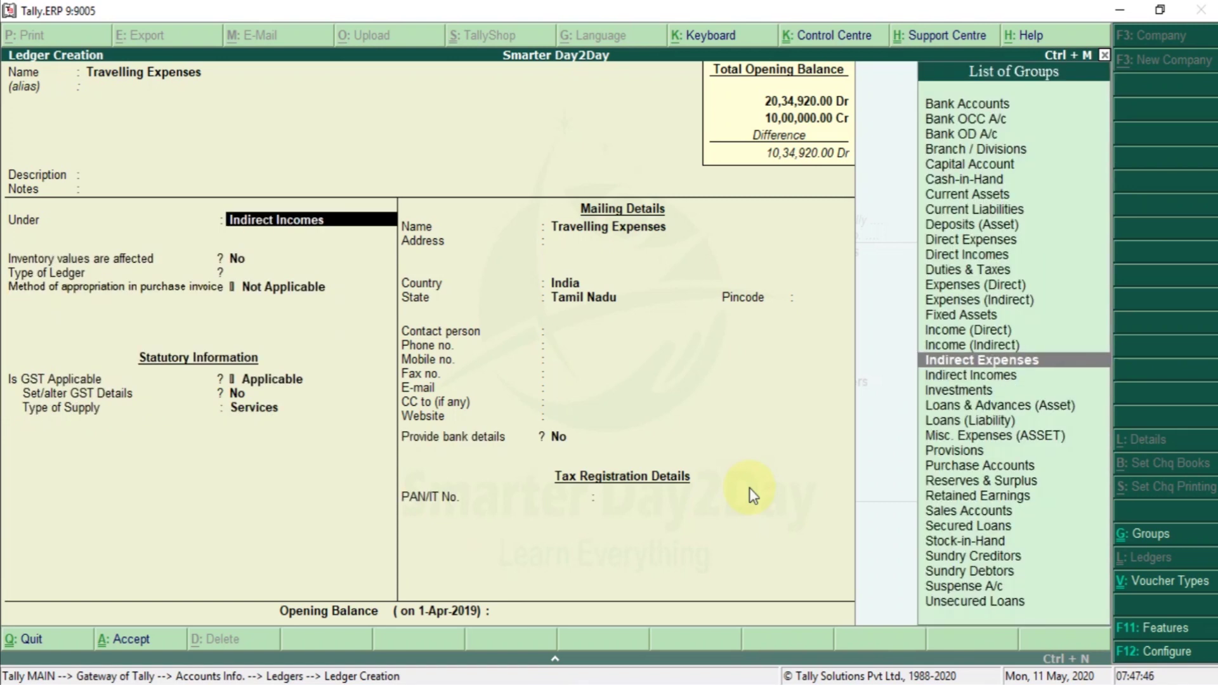
pyautogui.press('Return')
pyautogui.hotkey('ctrl', 'a')
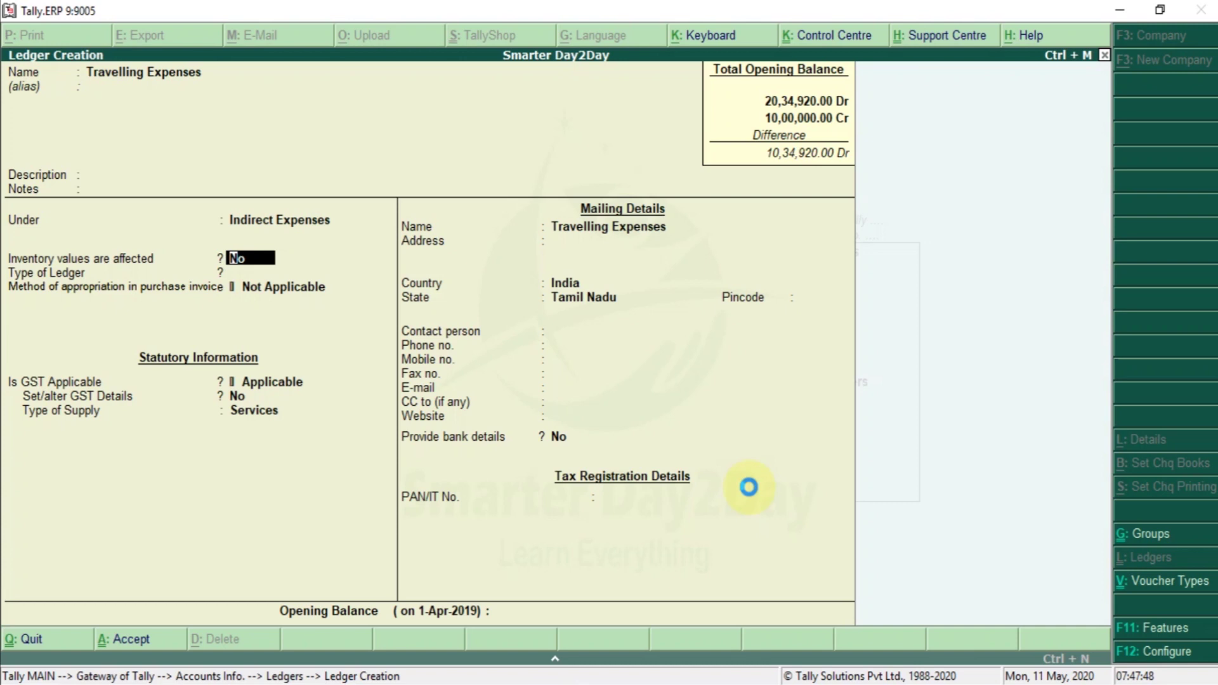
pyautogui.press('Escape')
pyautogui.press('Escape')
pyautogui.press('Escape')
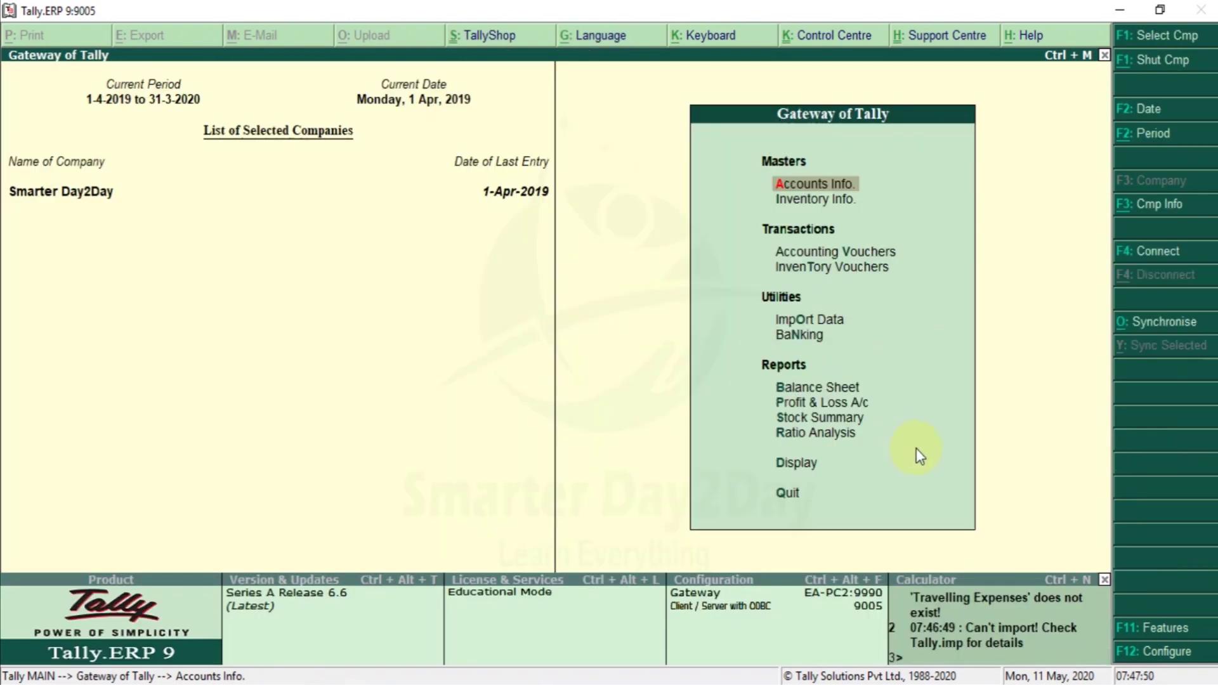
# Import the vouchers from Voucher.xml in the All in All folder into the company
pyautogui.click(827, 318)
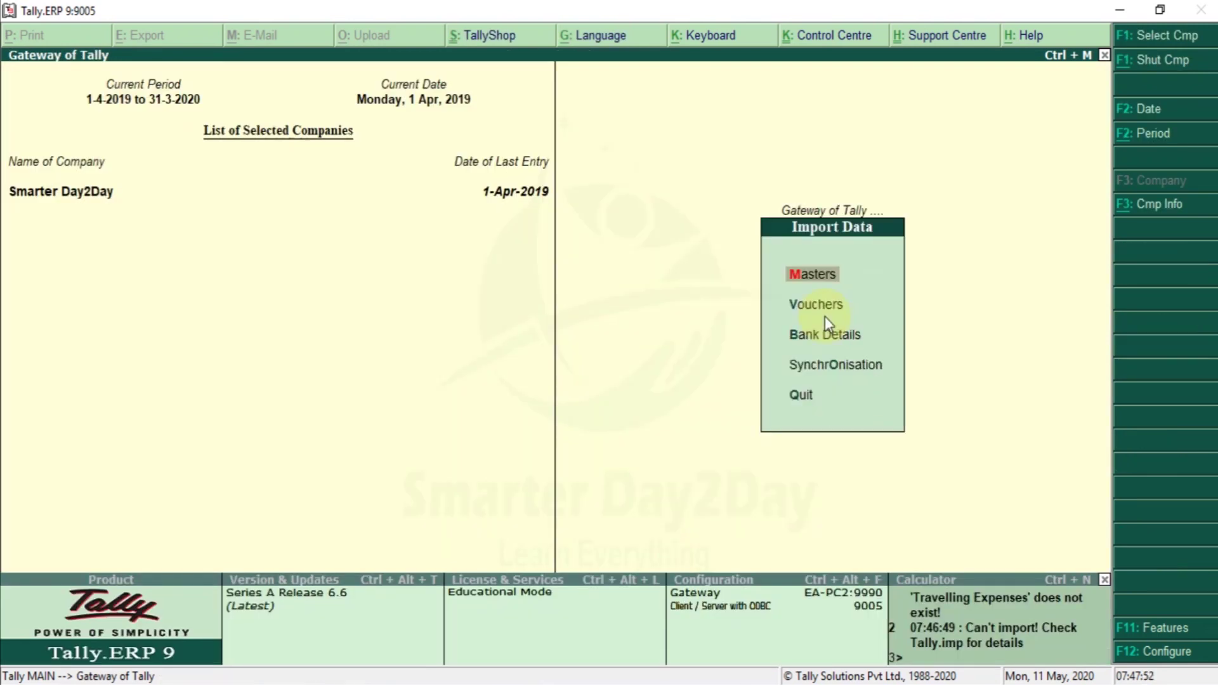
pyautogui.click(825, 316)
pyautogui.press('Return')
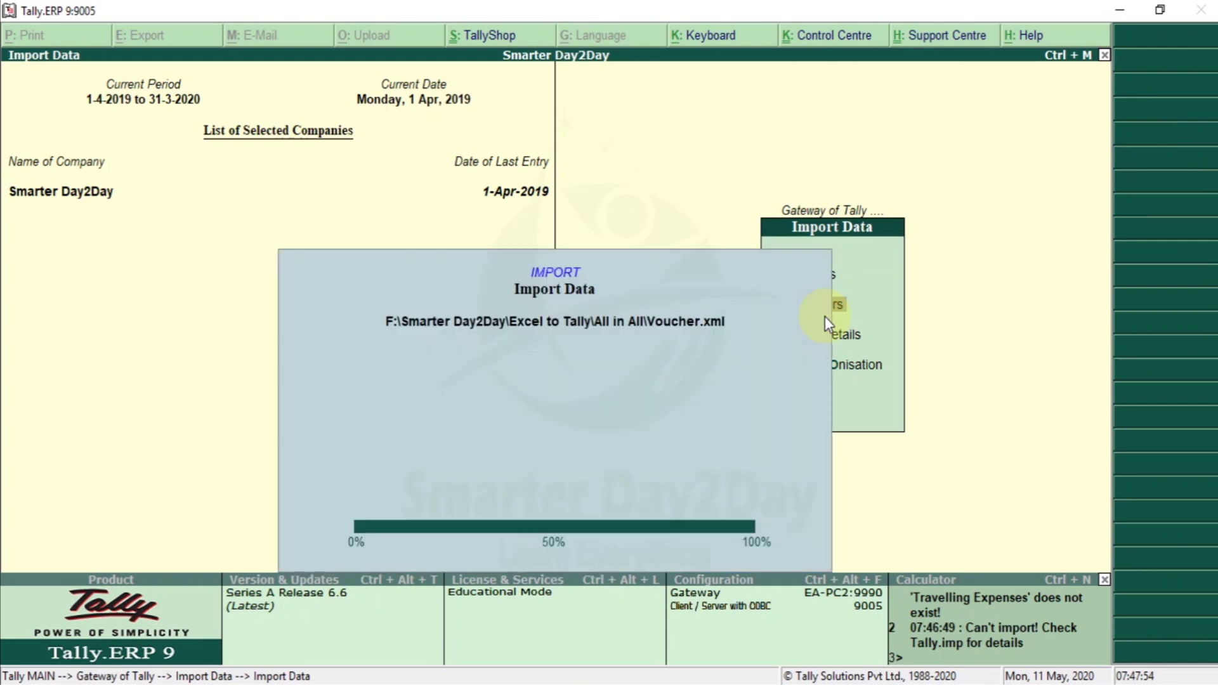
pyautogui.click(818, 396)
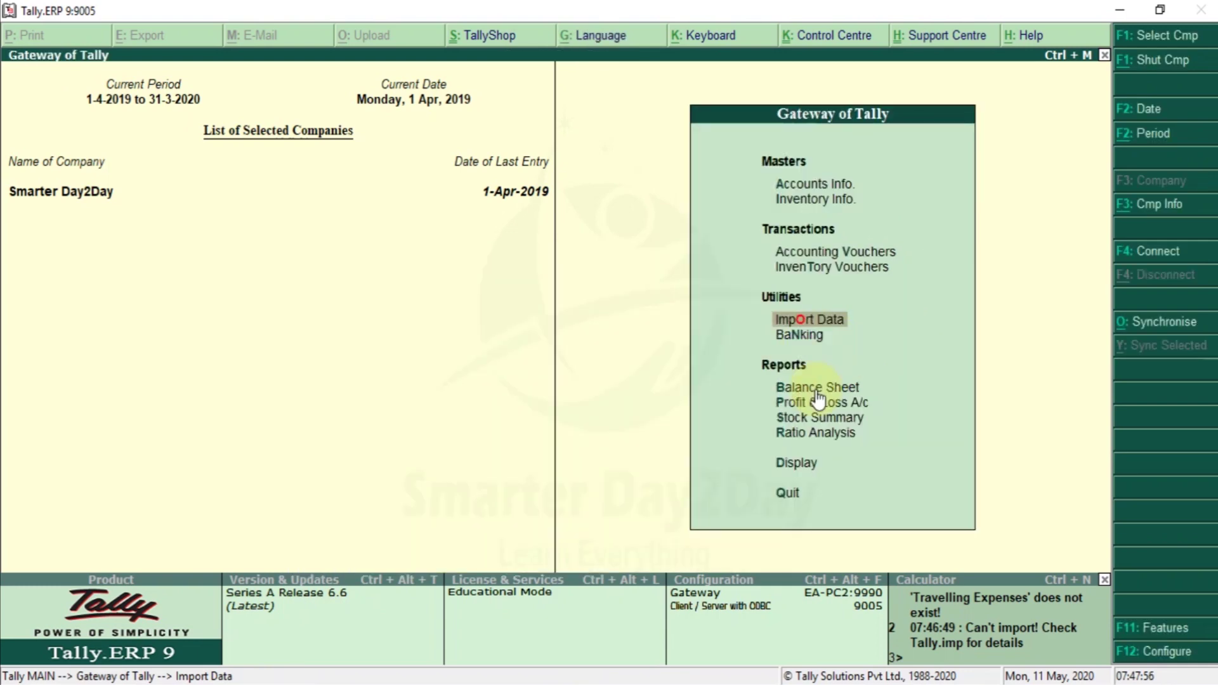
pyautogui.press('Escape')
pyautogui.press('Escape')
# Open the Statistics report and review the company's payment vouchers for April
pyautogui.press('d')
pyautogui.press('s')
pyautogui.press('s')
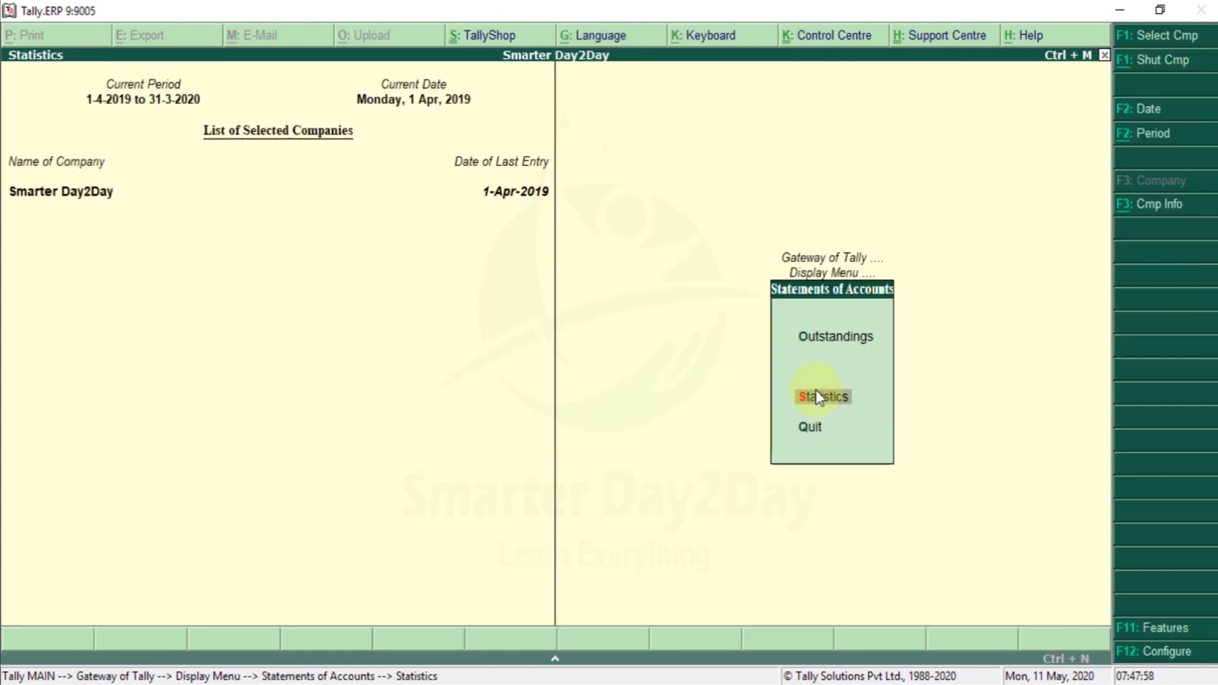
pyautogui.press('Down')
pyautogui.press('Down')
pyautogui.press('Down')
pyautogui.press('Down')
pyautogui.press('Down')
pyautogui.press('Down')
pyautogui.press('Down')
pyautogui.press('Down')
pyautogui.press('Down')
pyautogui.press('Down')
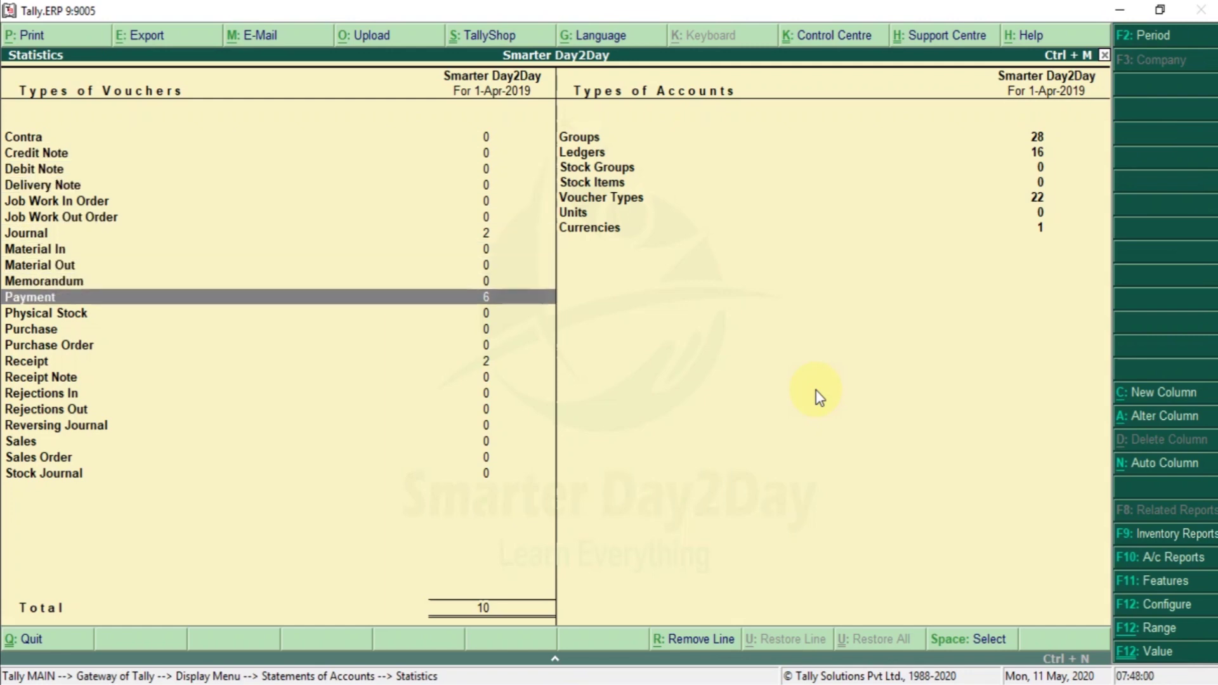
pyautogui.press('Return')
pyautogui.press('Return')
pyautogui.press('Escape')
pyautogui.press('Down')
pyautogui.press('Escape')
# Review the April receipt vouchers from the Statistics report and return to the report
pyautogui.press('Down')
pyautogui.press('Down')
pyautogui.press('Down')
pyautogui.press('Down')
pyautogui.press('Return')
pyautogui.press('Return')
pyautogui.press('Down')
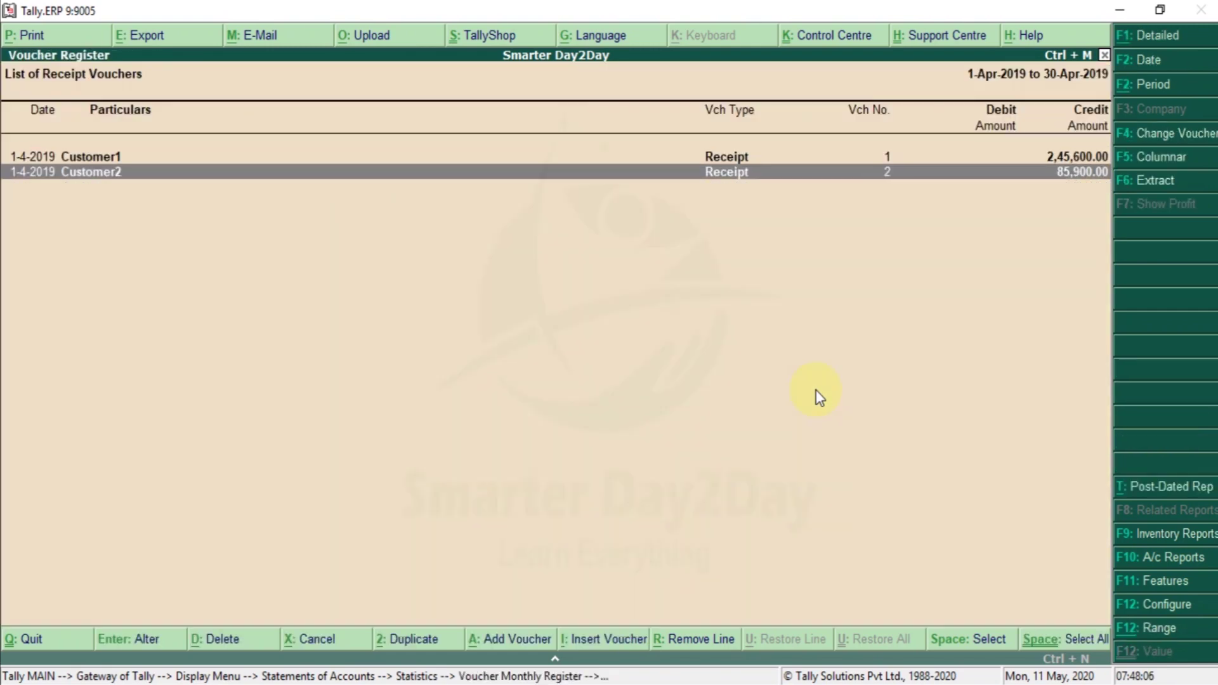
pyautogui.press('Escape')
pyautogui.press('Escape')
# Open both April journal vouchers from the Statistics report and examine their ledgers, amounts and narrations
pyautogui.press('Up')
pyautogui.press('Up')
pyautogui.press('Up')
pyautogui.press('Up')
pyautogui.press('Up')
pyautogui.press('Up')
pyautogui.press('Up')
pyautogui.press('Up')
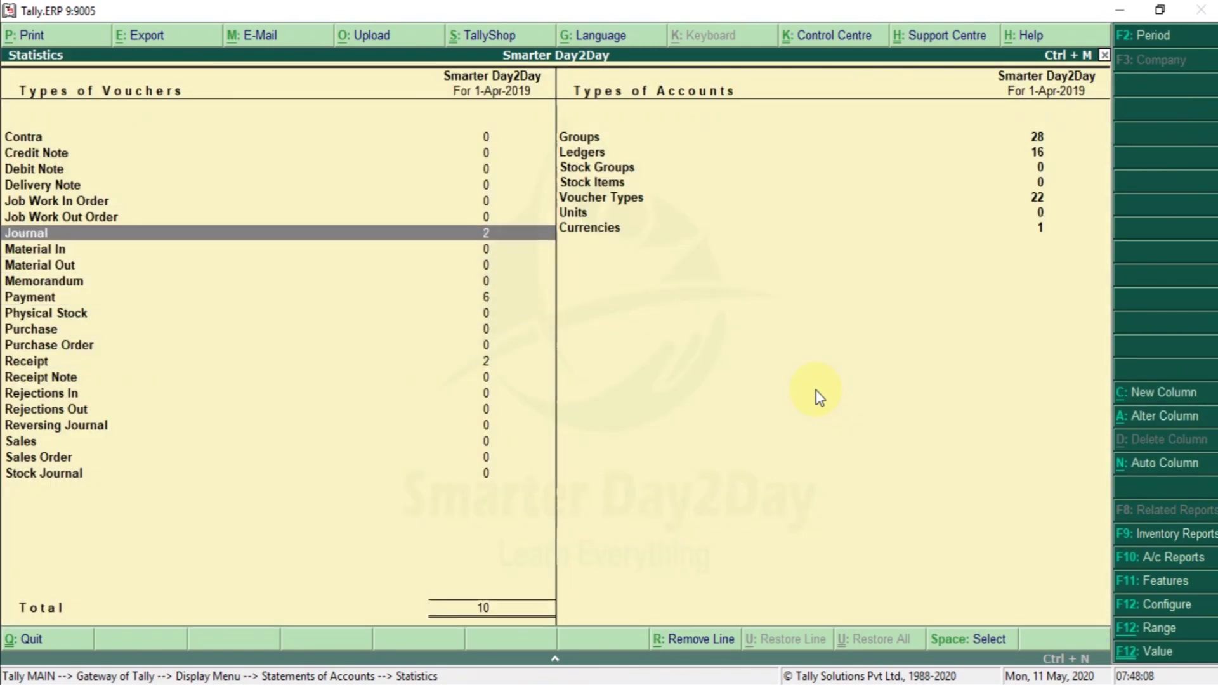
pyautogui.press('Return')
pyautogui.press('Return')
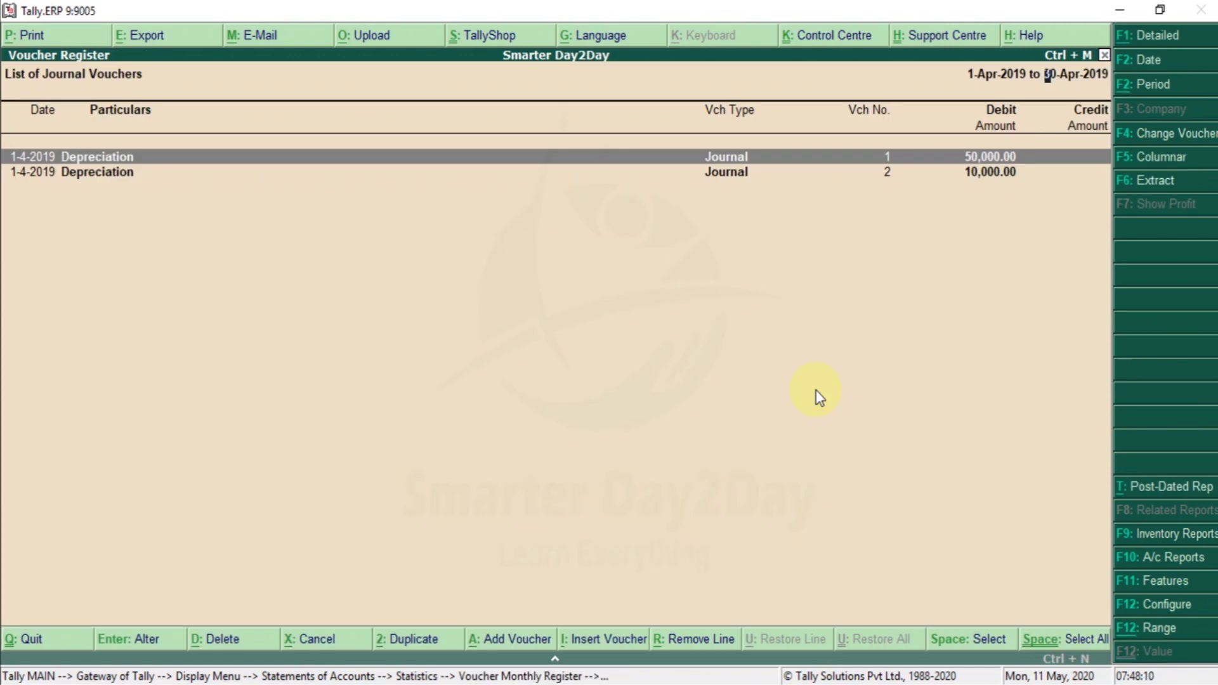
pyautogui.press('Return')
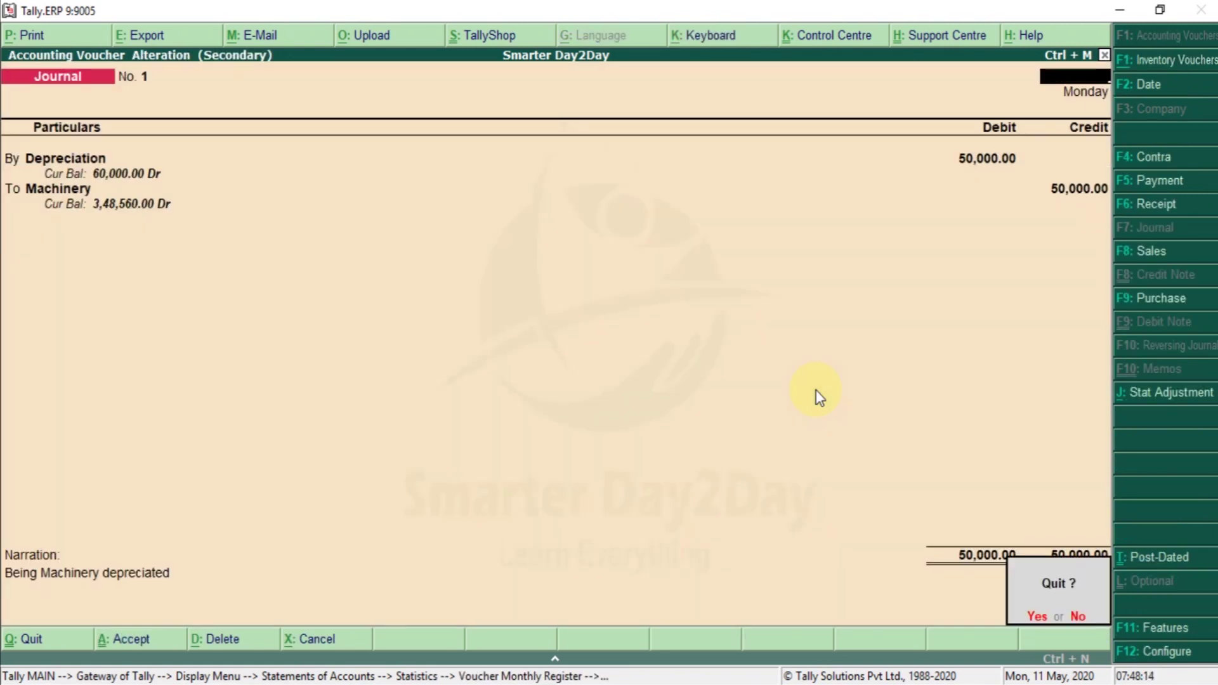
pyautogui.press('Escape')
pyautogui.press('Down')
pyautogui.press('Return')
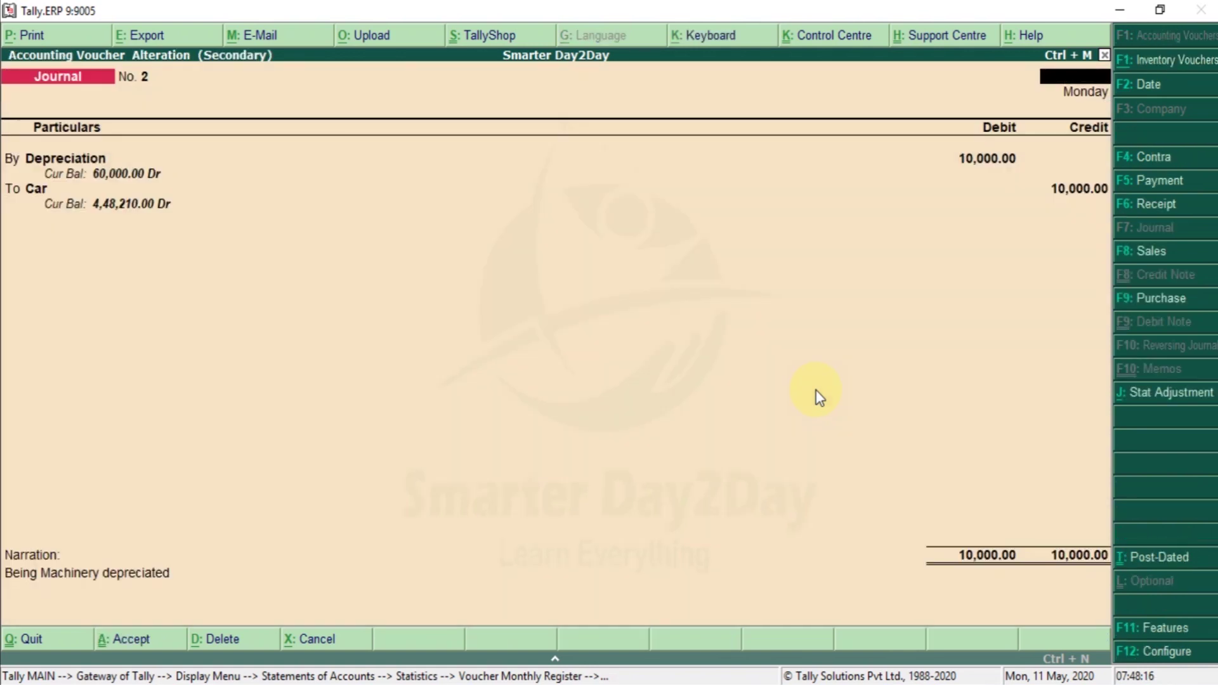
pyautogui.press('Escape')
pyautogui.press('y')
pyautogui.press('Escape')
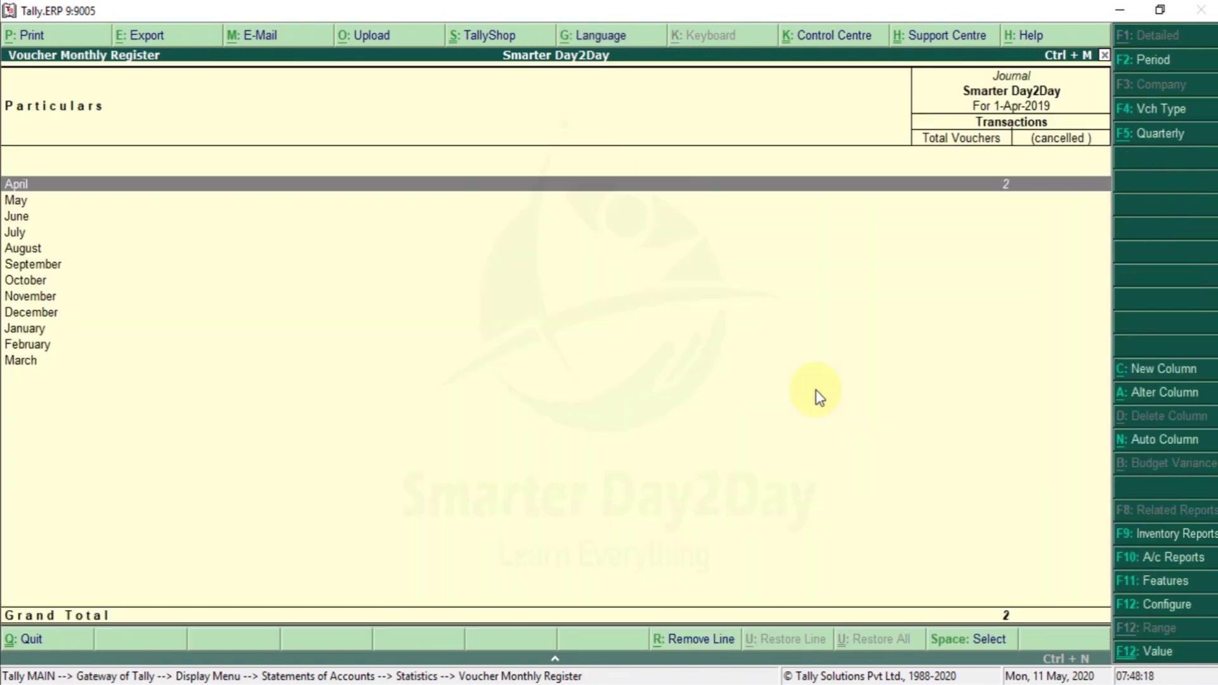
# Compare the amounts and narrations of the journal rows in Excel's Vouchers sheet with the two journal vouchers in Tally
pyautogui.hotkey('alt', 'Tab')
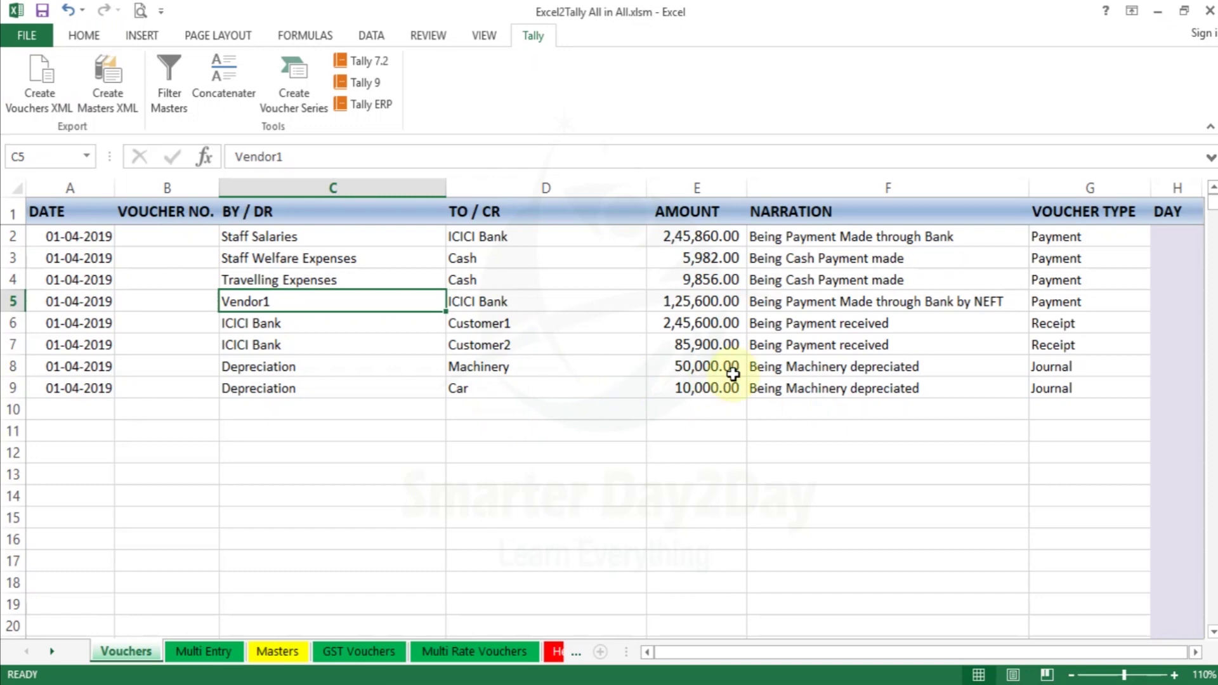
pyautogui.click(730, 372)
pyautogui.click(816, 386)
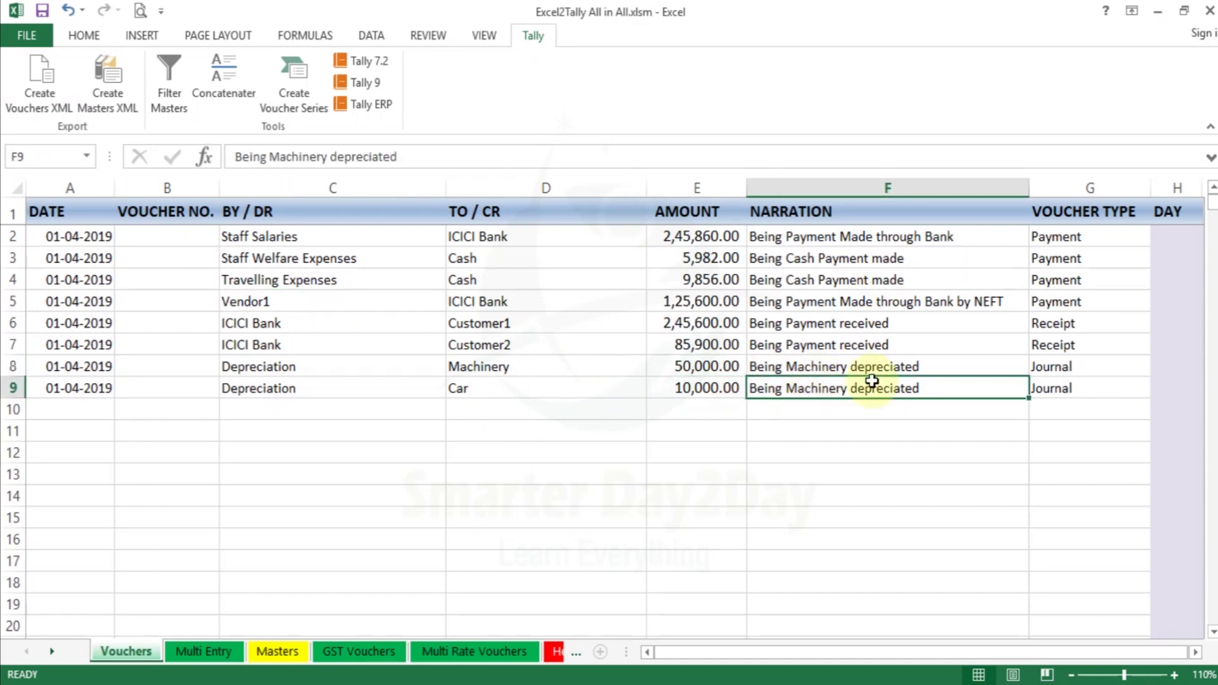
pyautogui.hotkey('alt', 'Tab')
pyautogui.press('Return')
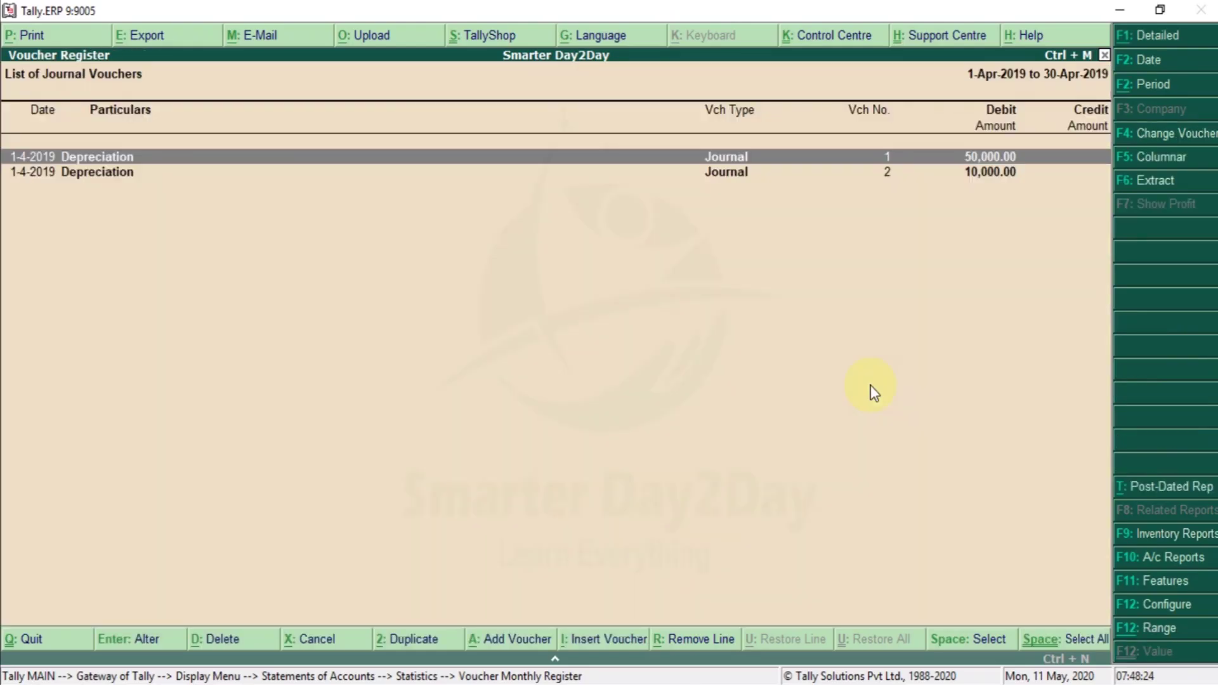
pyautogui.press('Return')
pyautogui.press('Escape')
pyautogui.press('Down')
pyautogui.press('Return')
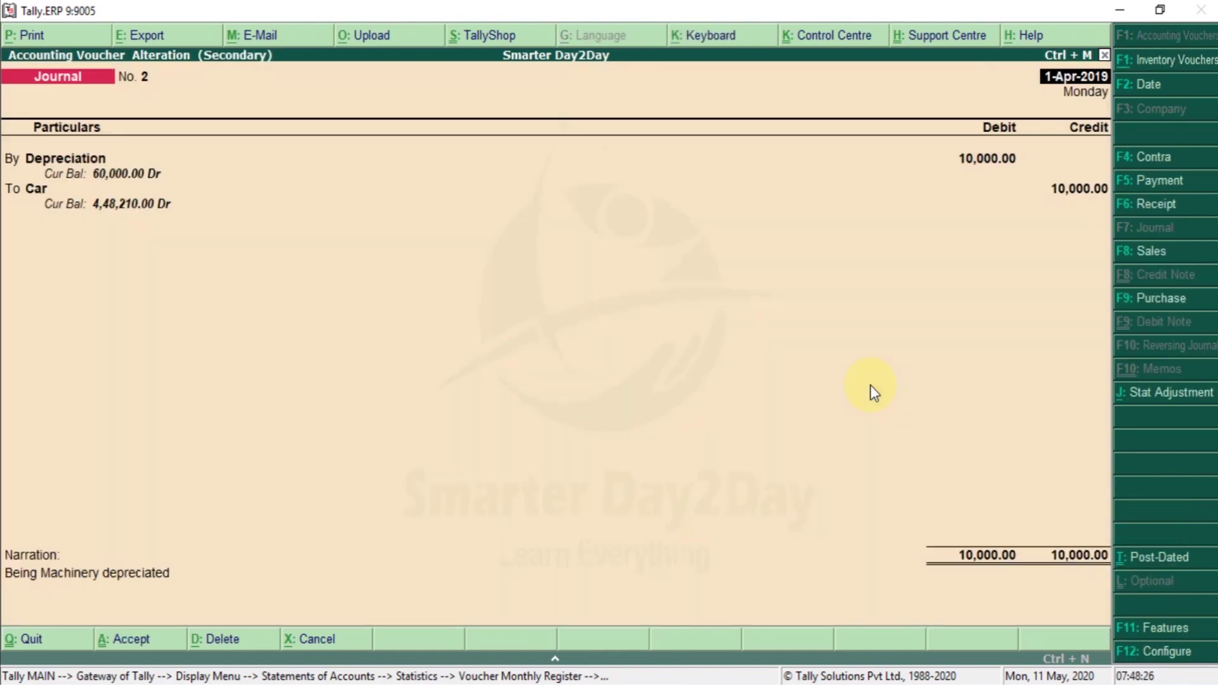
pyautogui.press('Escape')
pyautogui.press('Escape')
pyautogui.press('Escape')
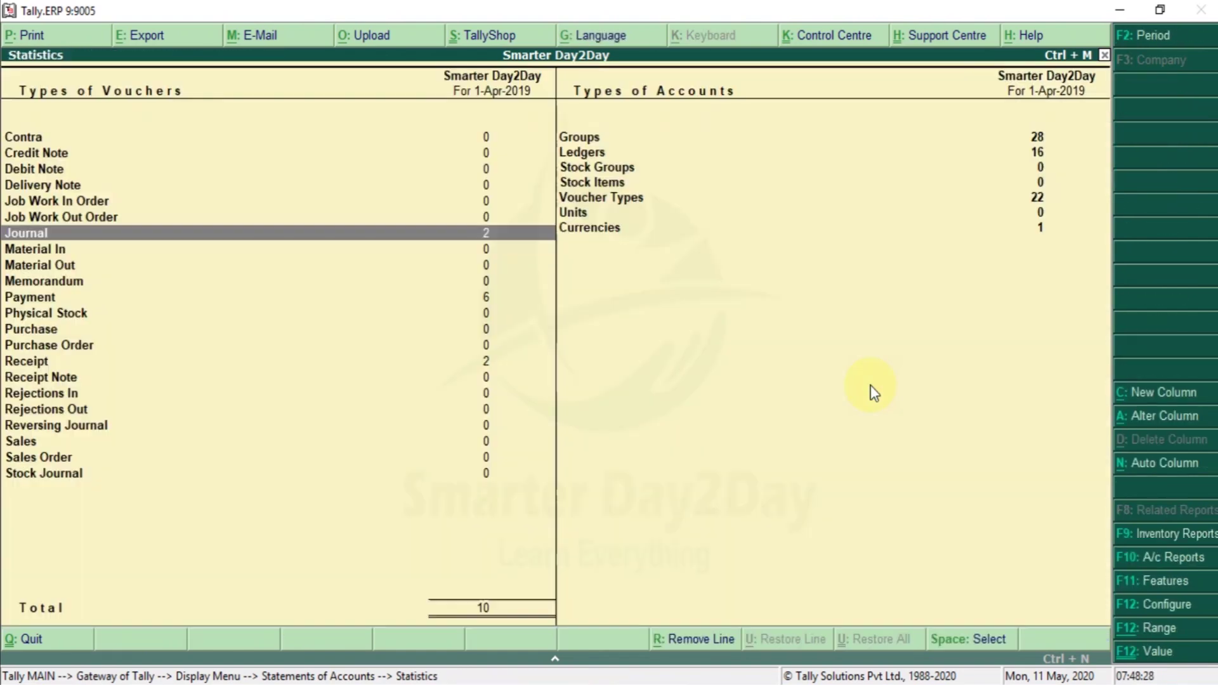
# Switch to Excel and examine how the depreciation journal rows pair one debit ledger with one credit ledger
pyautogui.hotkey('alt', 'Tab')
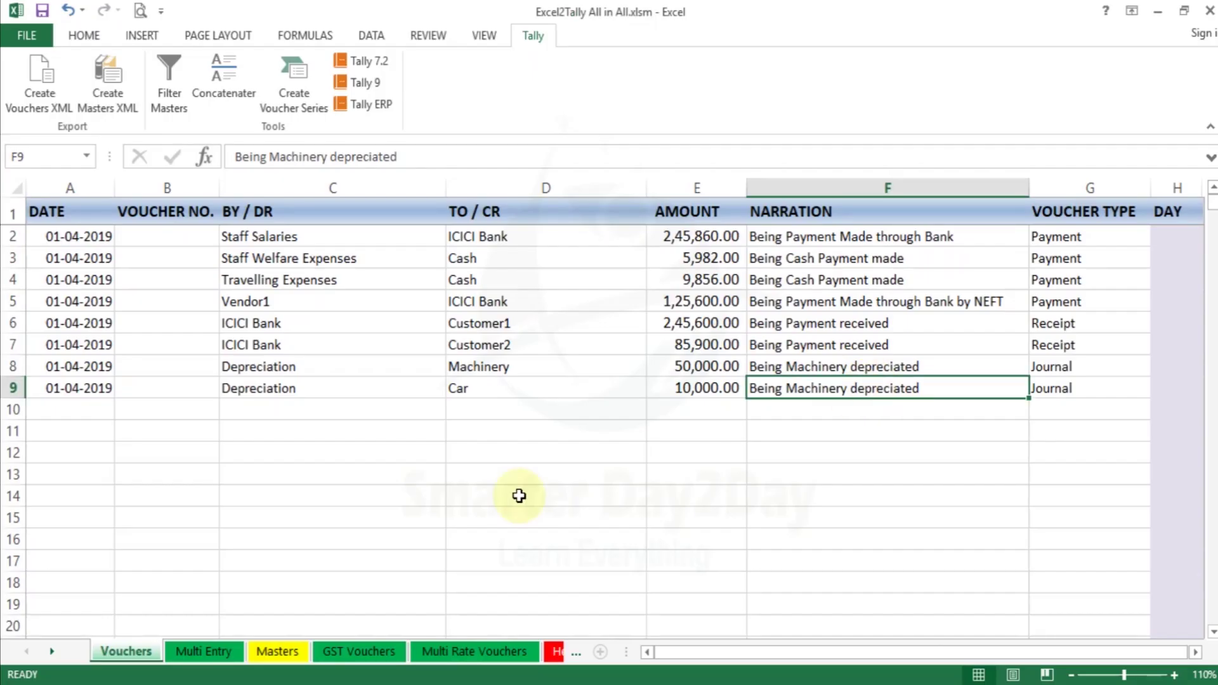
pyautogui.click(271, 438)
pyautogui.click(422, 341)
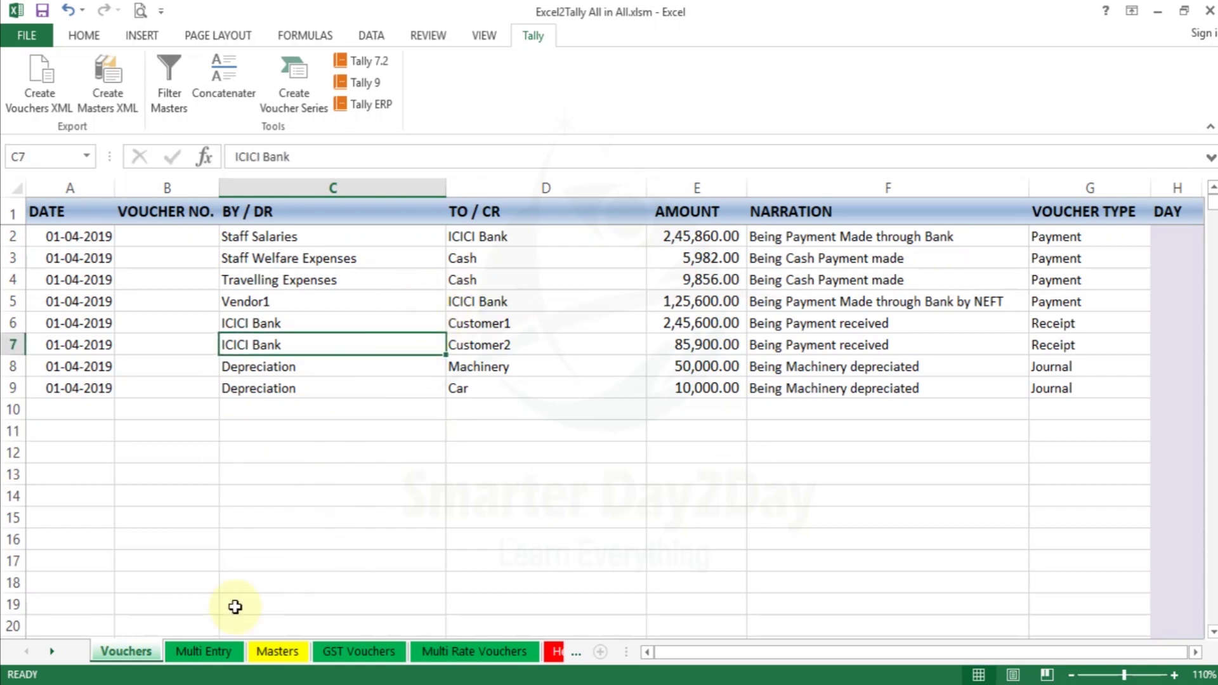
pyautogui.click(467, 379)
pyautogui.press('Left')
pyautogui.press('Left')
pyautogui.press('Up')
pyautogui.press('Right')
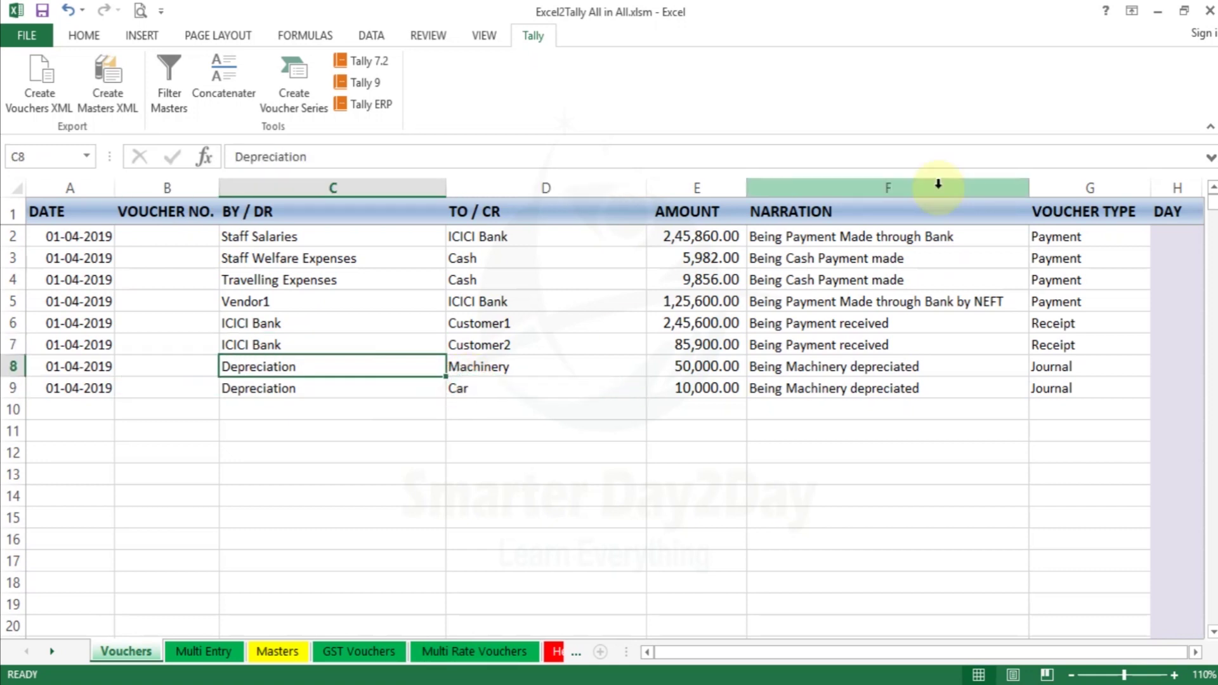
pyautogui.press('Down')
pyautogui.press('Right')
pyautogui.press('Left')
pyautogui.press('Up')
pyautogui.press('Down')
pyautogui.press('Right')
pyautogui.press('Up')
pyautogui.press('Down')
pyautogui.press('Up')
pyautogui.press('Down')
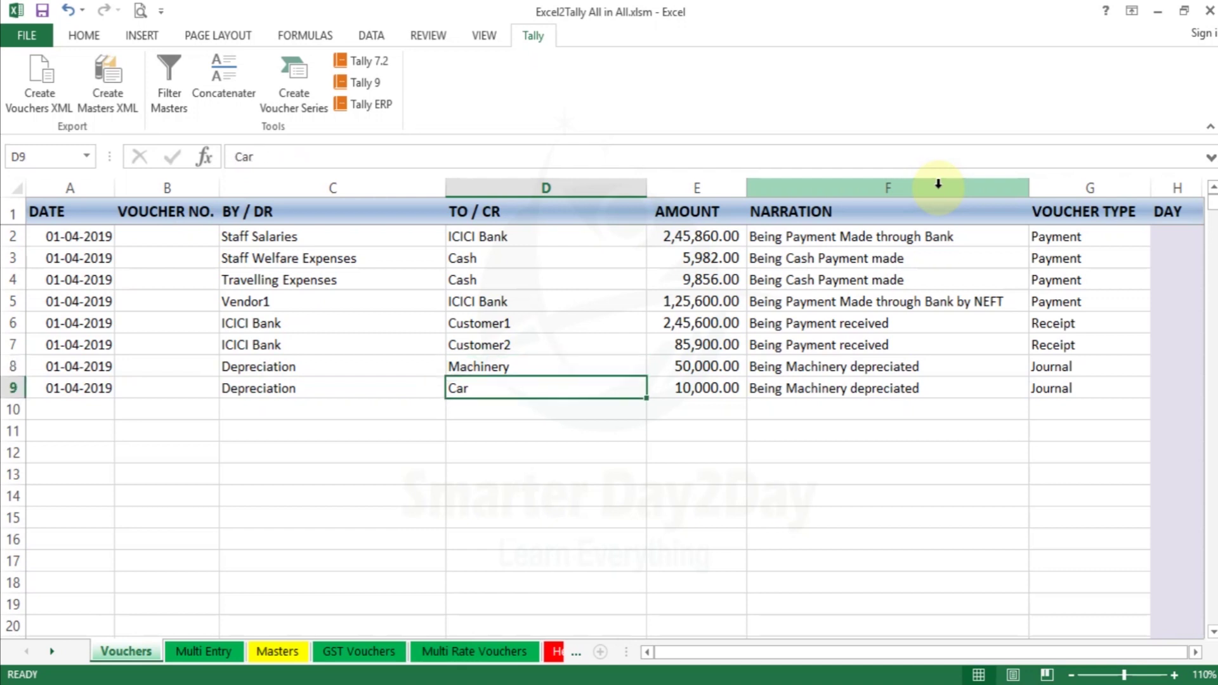
pyautogui.press('Left')
pyautogui.press('Up')
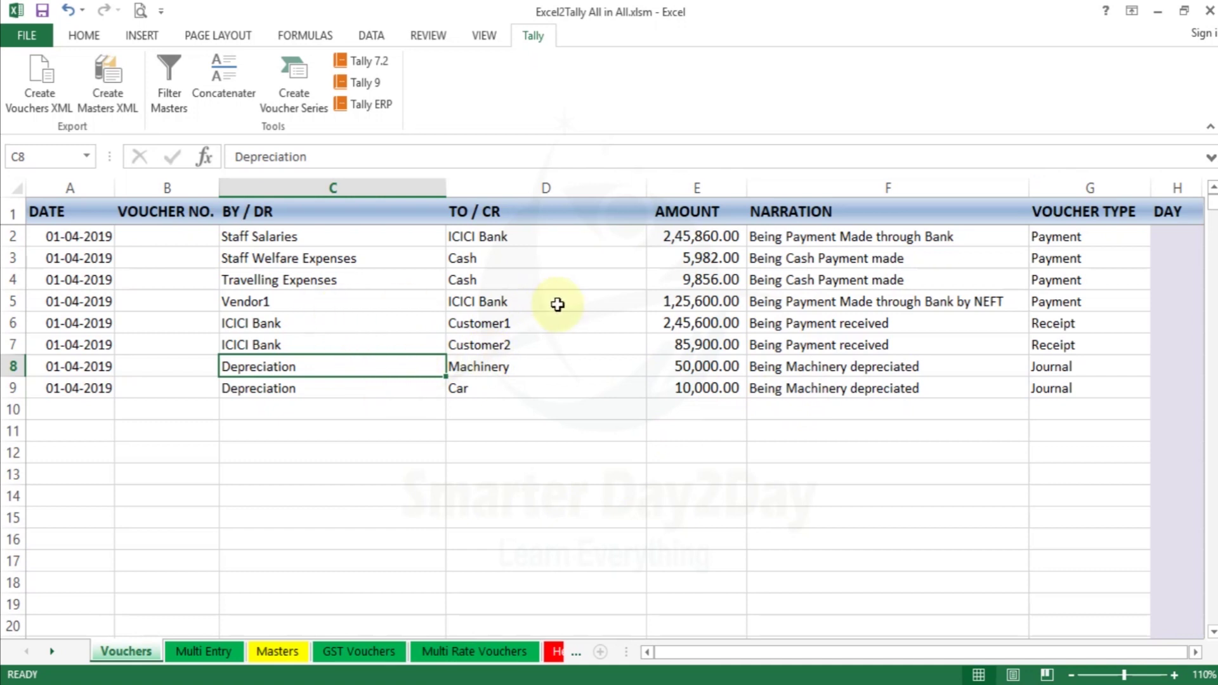
pyautogui.click(388, 427)
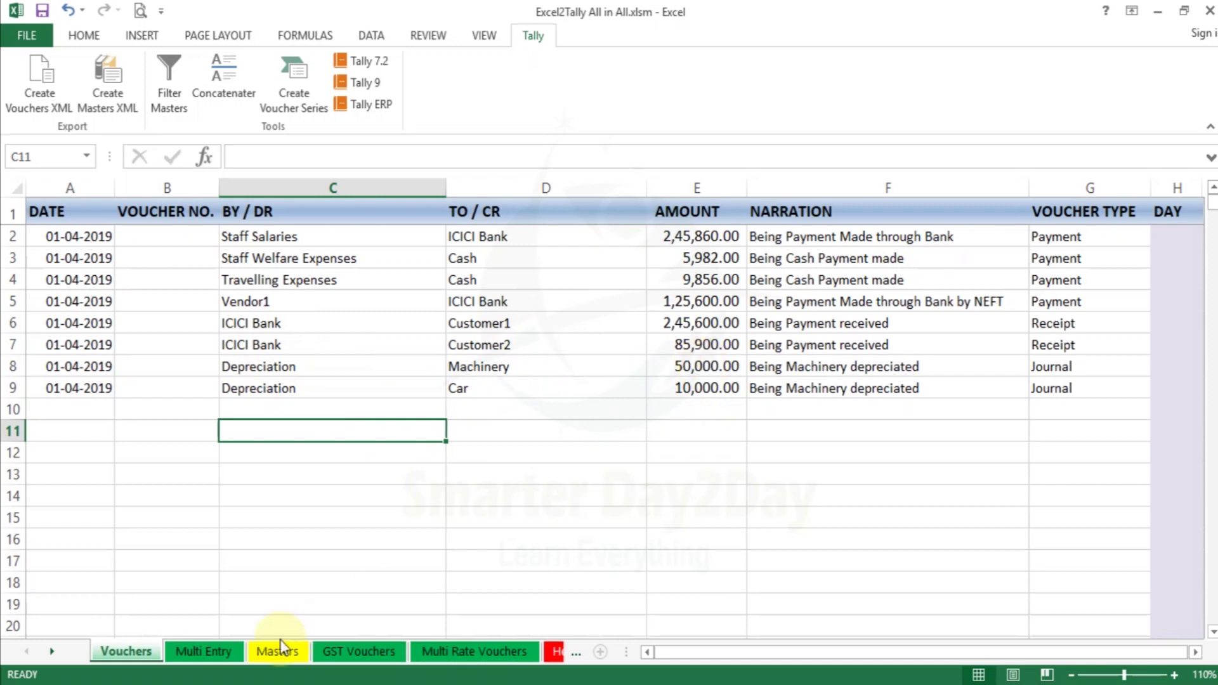
# Open the Multi Entry sheet and look through its DR, CR and AMOUNT column pairs back to the first debit column
pyautogui.click(203, 654)
pyautogui.click(302, 305)
pyautogui.press('Left')
pyautogui.press('Left')
pyautogui.press('Left')
pyautogui.press('Left')
pyautogui.press('Left')
pyautogui.press('Left')
pyautogui.press('Left')
pyautogui.press('Left')
pyautogui.press('Left')
pyautogui.press('Left')
pyautogui.press('Left')
pyautogui.press('Left')
pyautogui.press('Left')
pyautogui.press('Left')
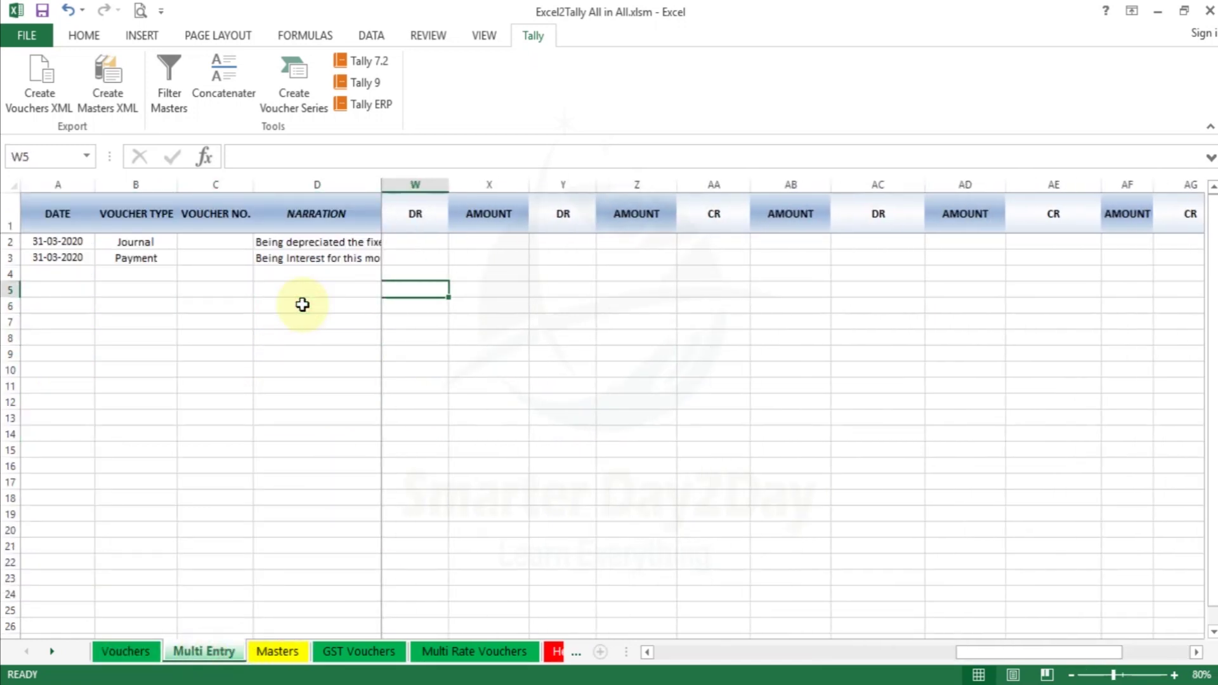
pyautogui.press('Left')
pyautogui.press('Left')
pyautogui.press('Left')
pyautogui.press('Left')
pyautogui.press('Left')
pyautogui.press('Left')
pyautogui.press('Left')
pyautogui.press('Left')
pyautogui.press('Left')
pyautogui.press('Left')
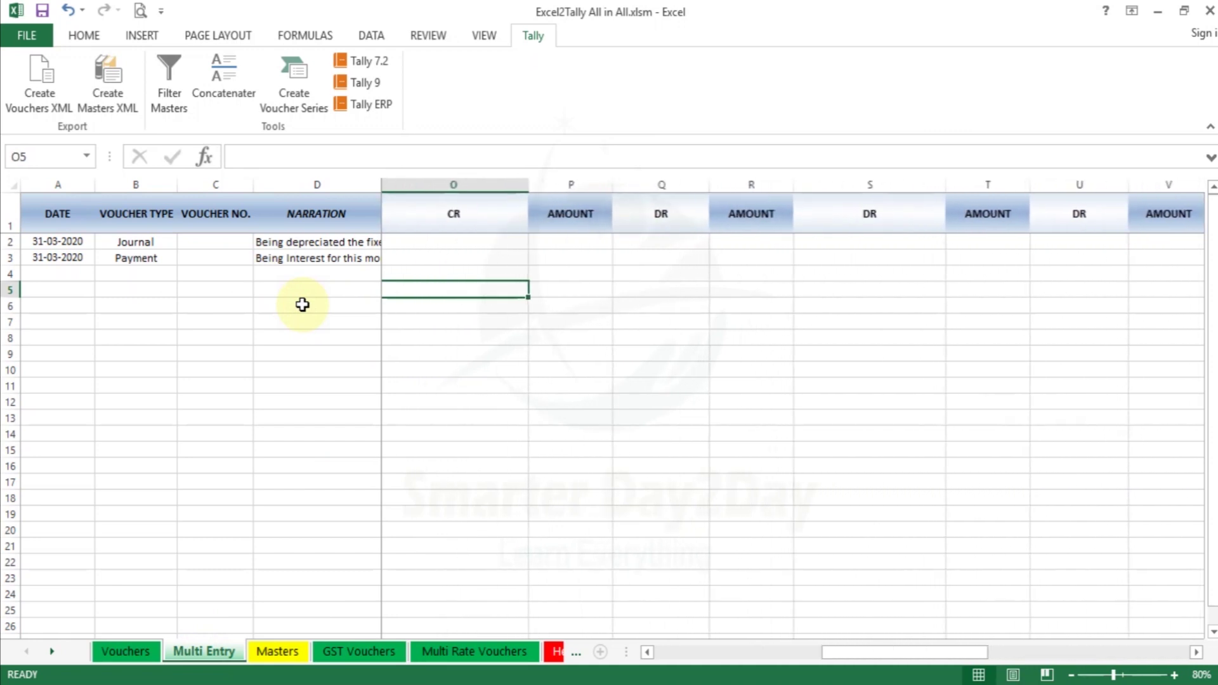
pyautogui.press('Left')
pyautogui.press('Left')
pyautogui.press('Left')
pyautogui.press('Left')
pyautogui.press('Left')
pyautogui.press('Left')
pyautogui.press('Left')
pyautogui.press('Left')
pyautogui.press('Left')
pyautogui.press('Left')
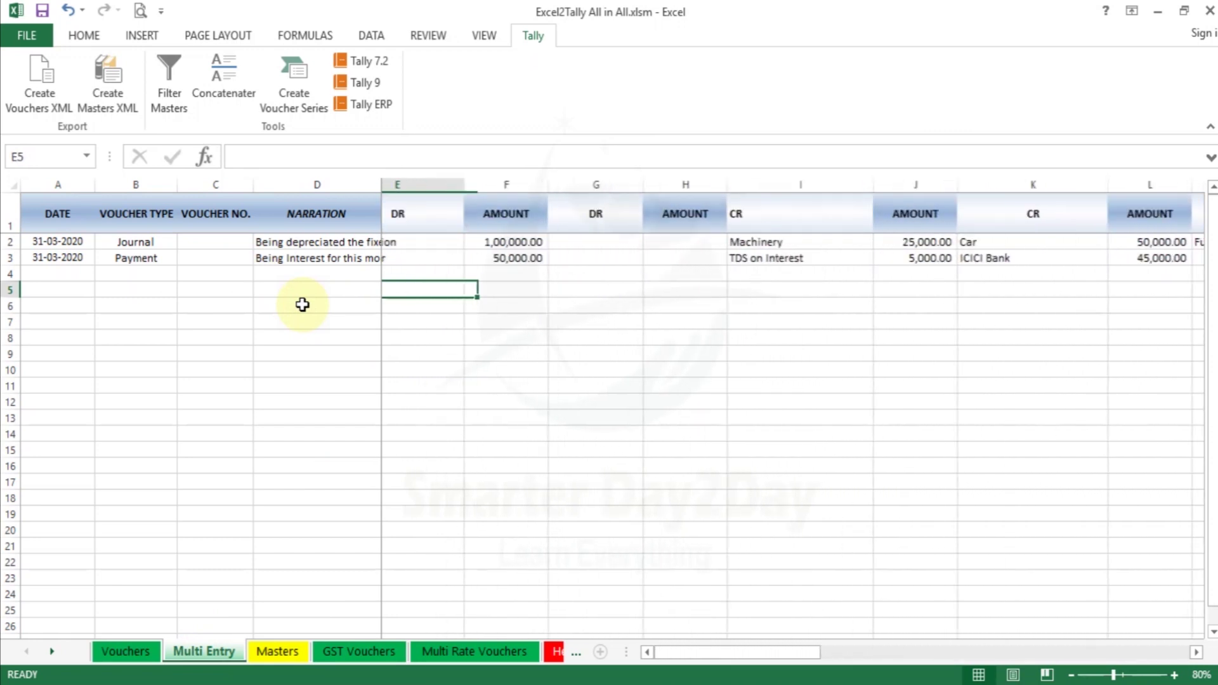
# Examine how the Journal row on the Multi Entry sheet sets one Depreciation debit against several credit ledgers with their amounts
pyautogui.press('Up')
pyautogui.press('Up')
pyautogui.press('Up')
pyautogui.press('Left')
pyautogui.press('Right')
pyautogui.press('Right')
pyautogui.press('Right')
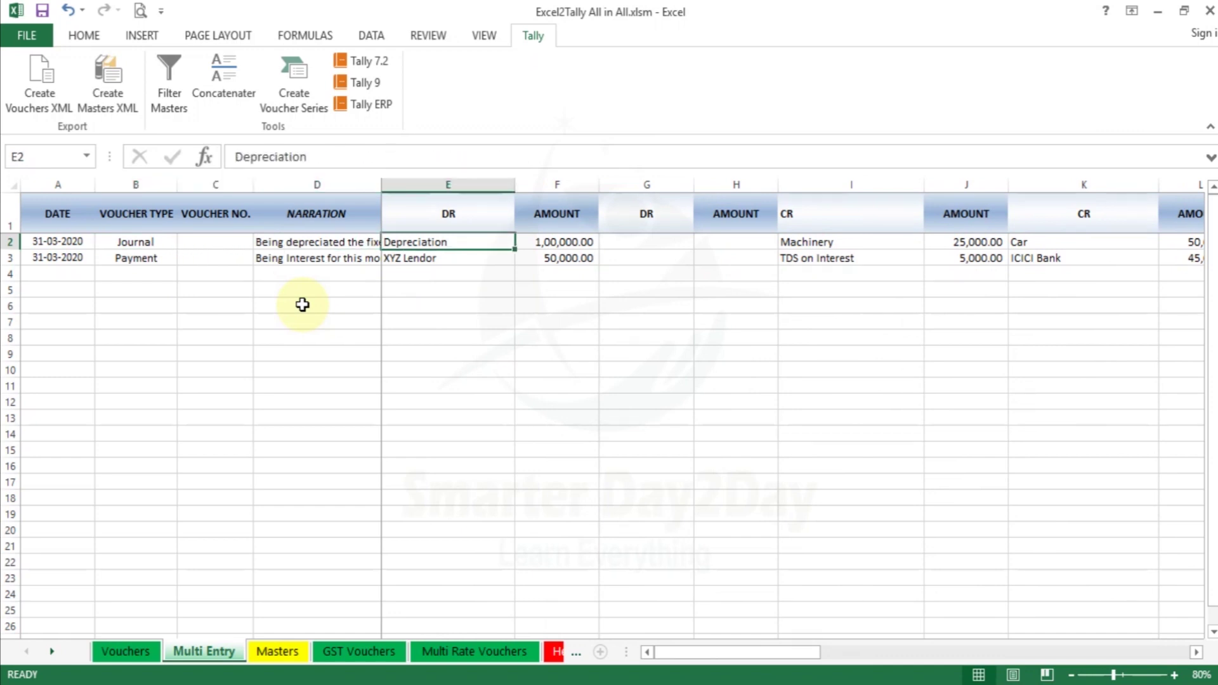
pyautogui.press('Left')
pyautogui.press('Right')
pyautogui.press('Right')
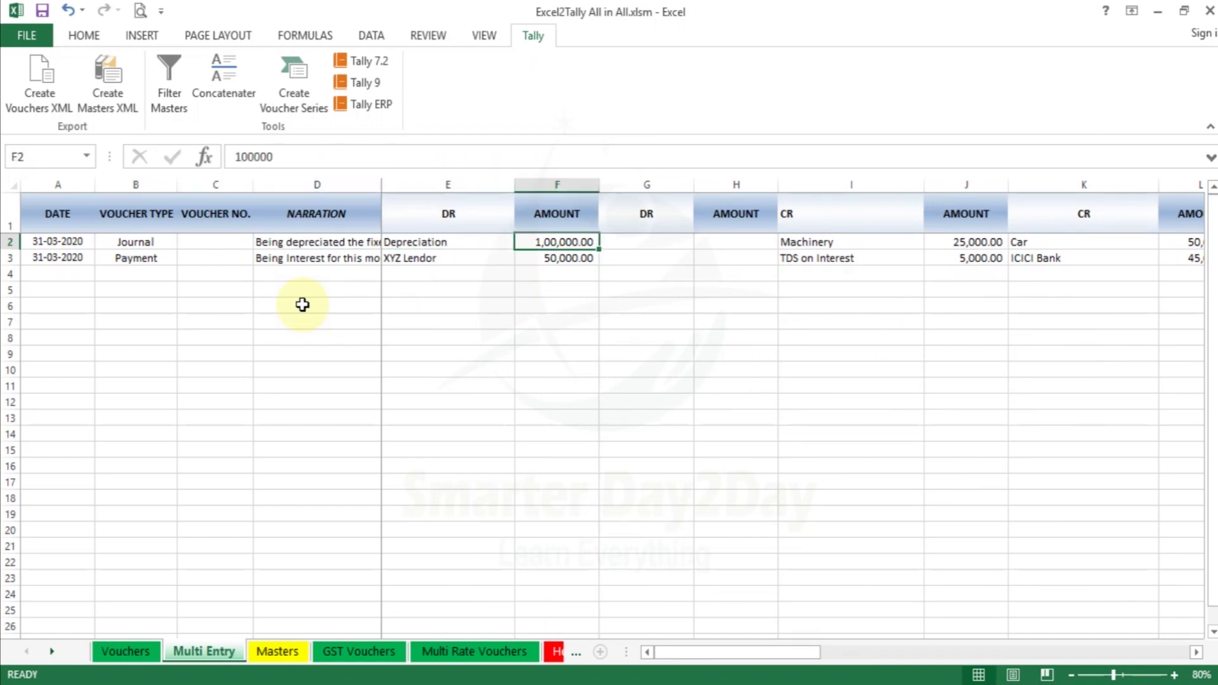
pyautogui.press('Right')
pyautogui.press('Right')
pyautogui.press('Right')
pyautogui.press('Right')
pyautogui.press('Right')
pyautogui.press('Right')
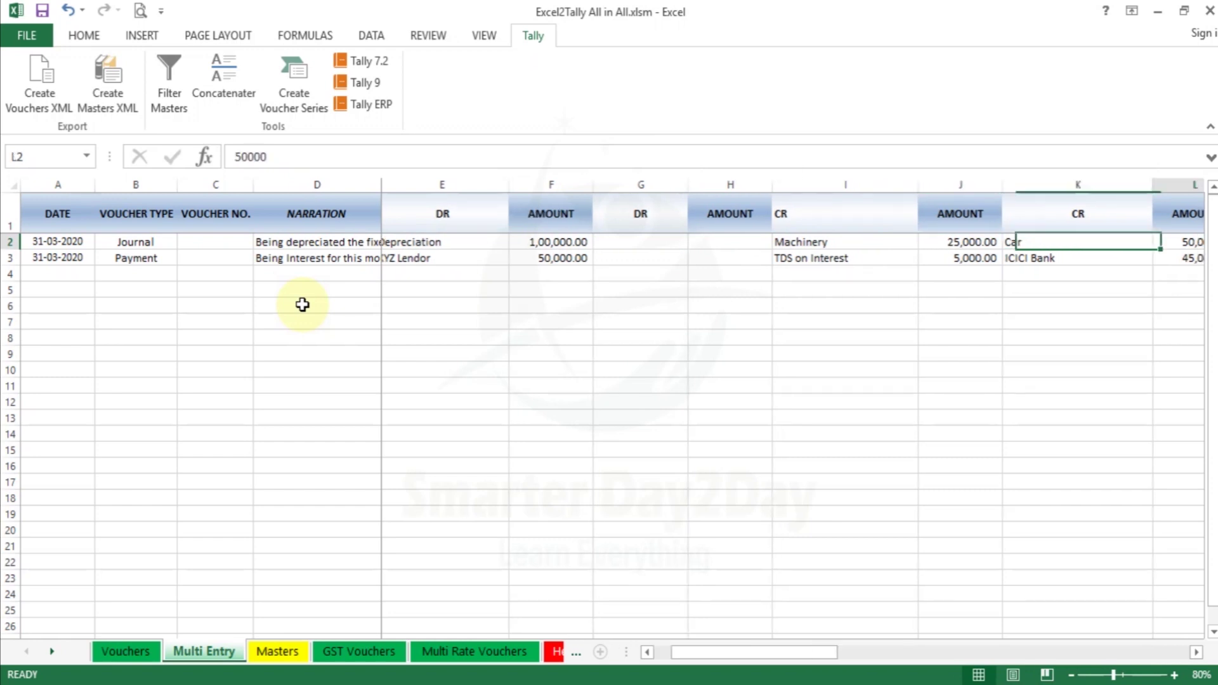
pyautogui.press('Right')
pyautogui.press('Right')
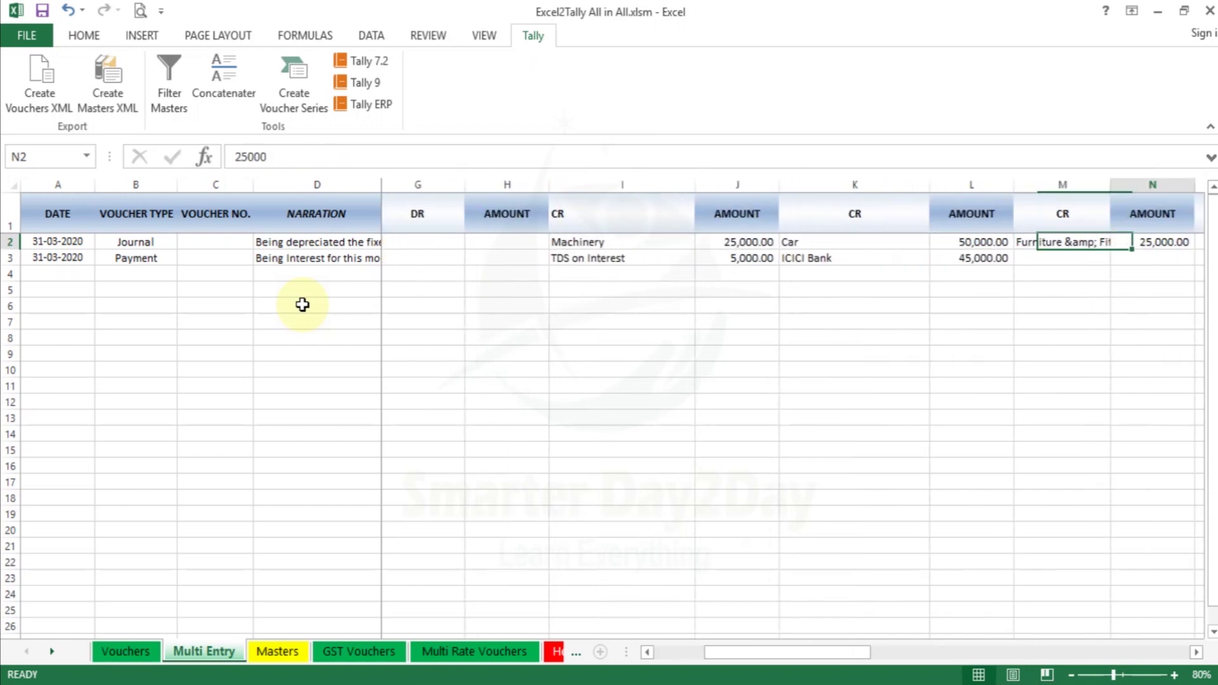
pyautogui.press('Left')
pyautogui.press('Left')
pyautogui.press('Left')
pyautogui.press('Left')
pyautogui.press('Left')
pyautogui.press('Left')
pyautogui.press('Left')
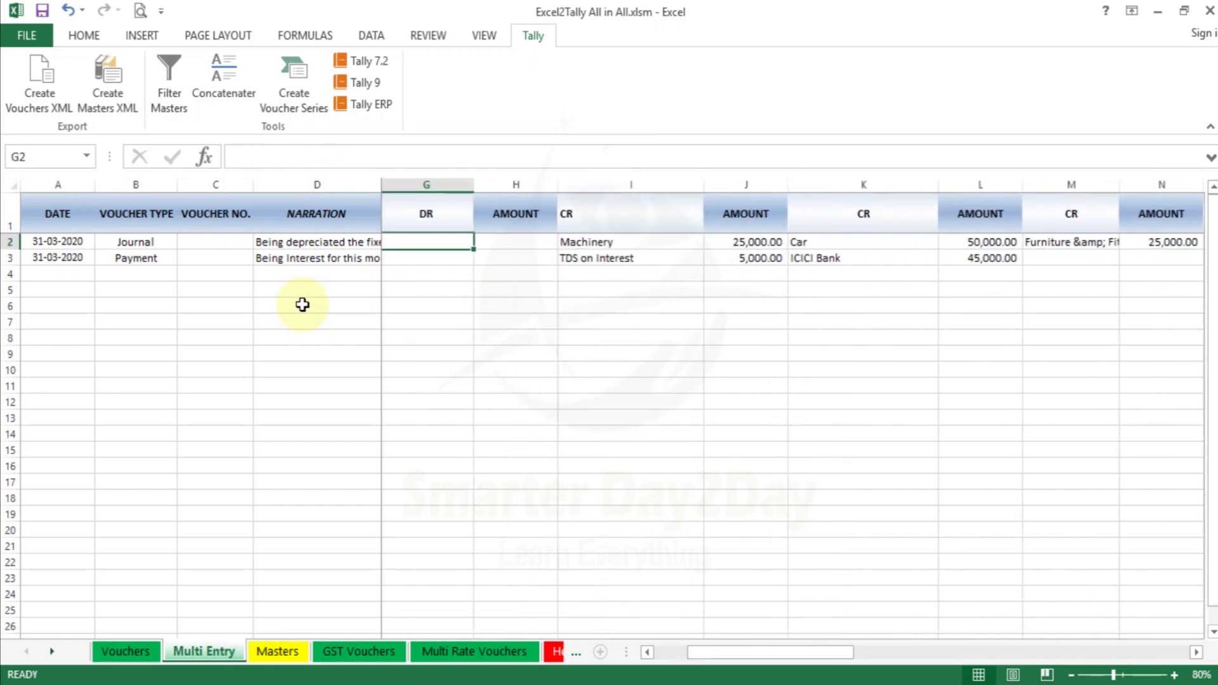
pyautogui.press('Right')
pyautogui.press('Right')
pyautogui.press('Right')
pyautogui.press('Right')
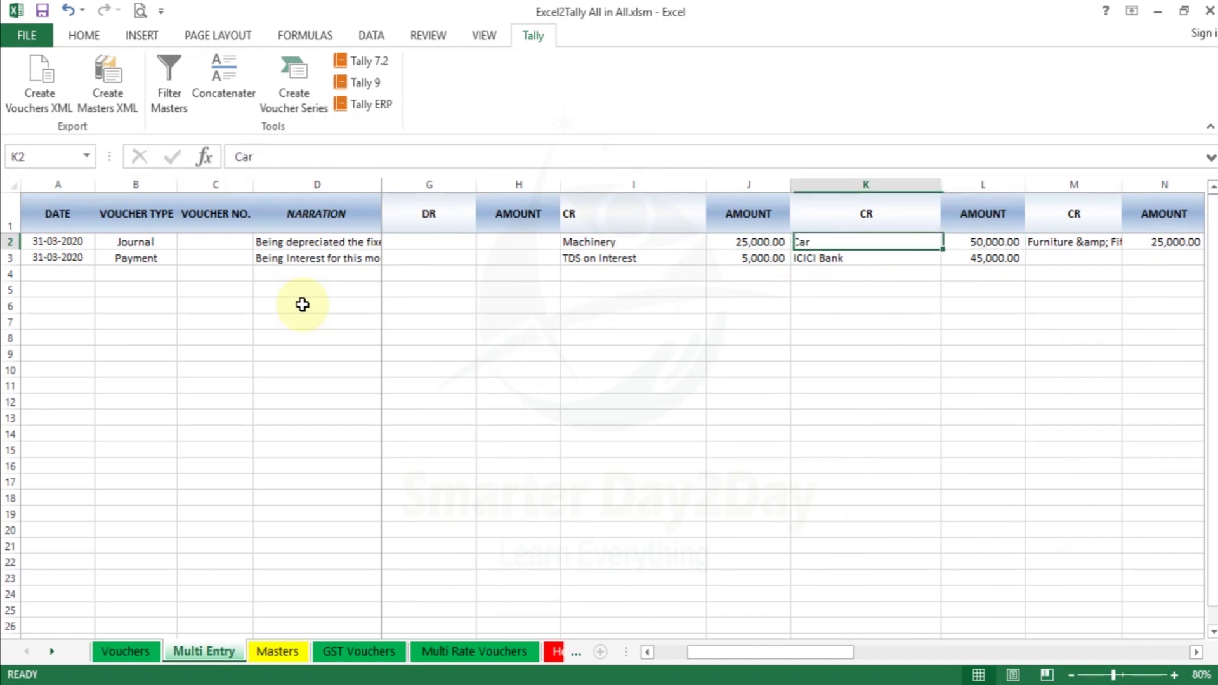
# Examine the Payment row's debit ledger, credit ledgers, amounts and narration on the Multi Entry sheet
pyautogui.press('Left')
pyautogui.press('Left')
pyautogui.press('Left')
pyautogui.press('Left')
pyautogui.press('Left')
pyautogui.press('Left')
pyautogui.press('Left')
pyautogui.press('Left')
pyautogui.press('Left')
pyautogui.press('Down')
pyautogui.press('Right')
pyautogui.press('Right')
pyautogui.press('Right')
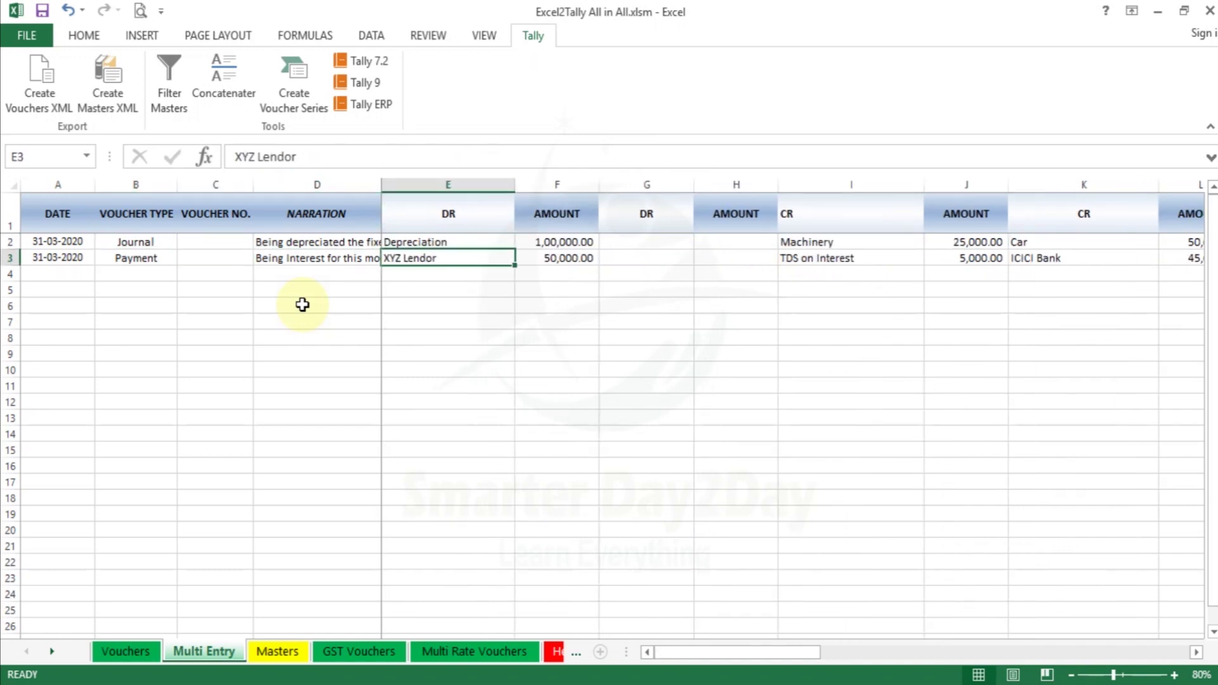
pyautogui.press('Right')
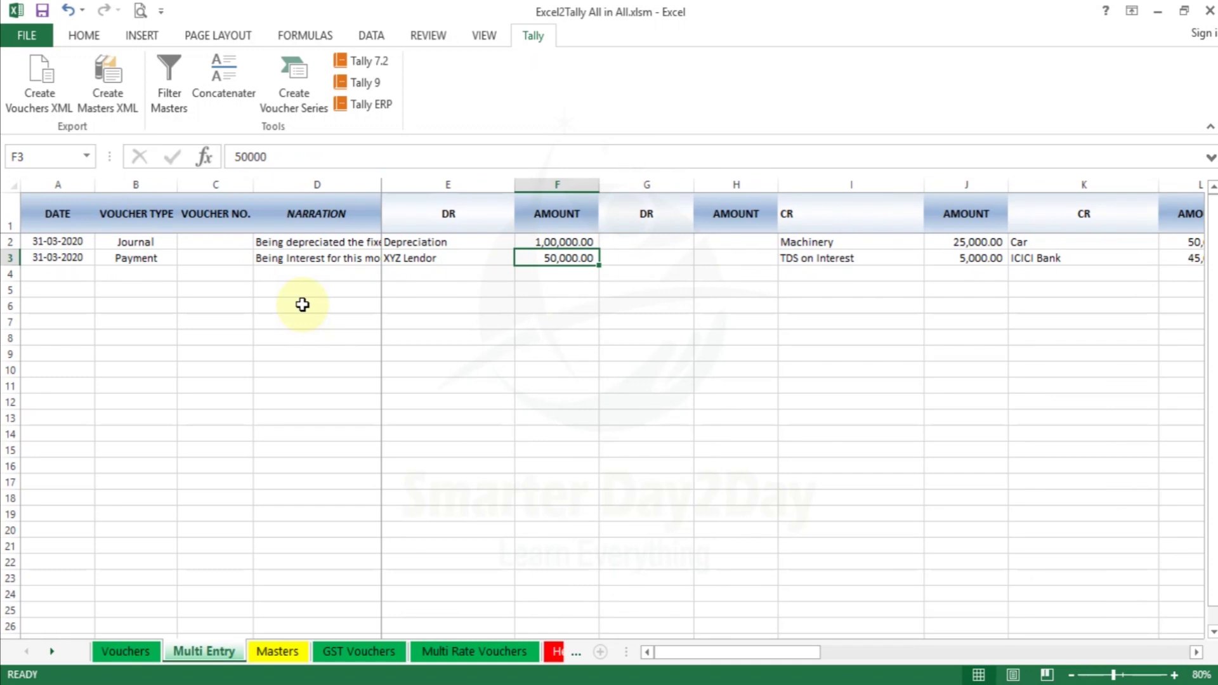
pyautogui.press('Right')
pyautogui.press('Right')
pyautogui.press('Right')
pyautogui.press('Right')
pyautogui.press('Right')
pyautogui.press('Right')
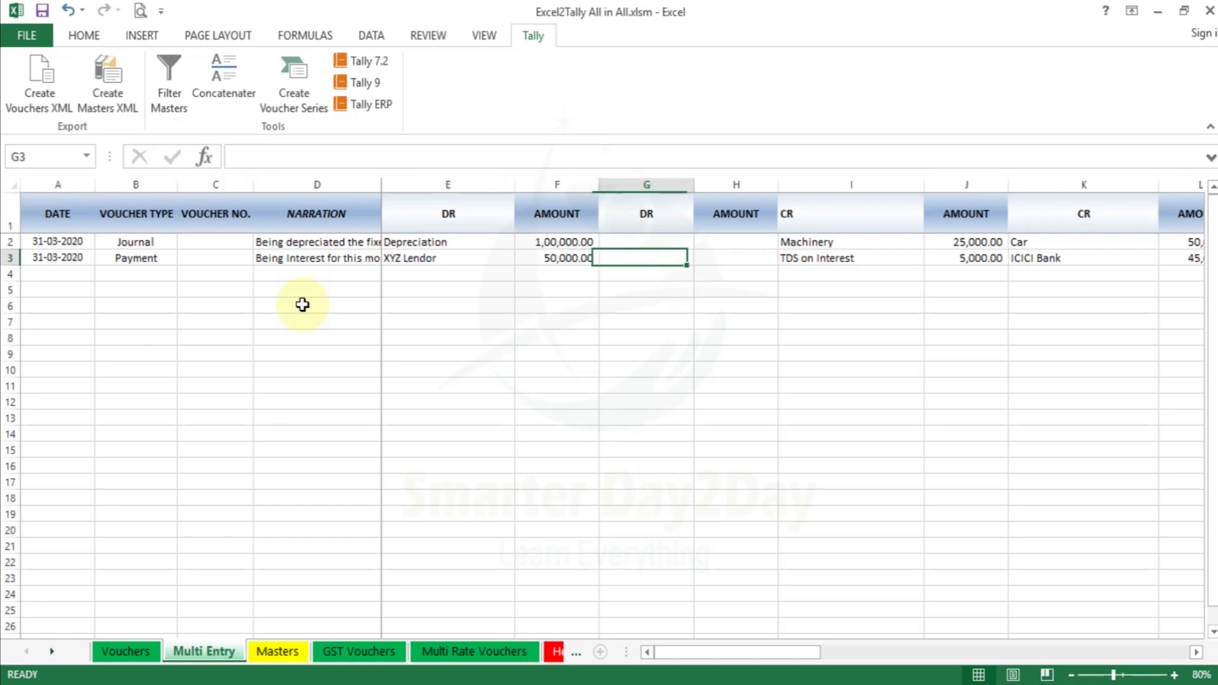
pyautogui.press('Right')
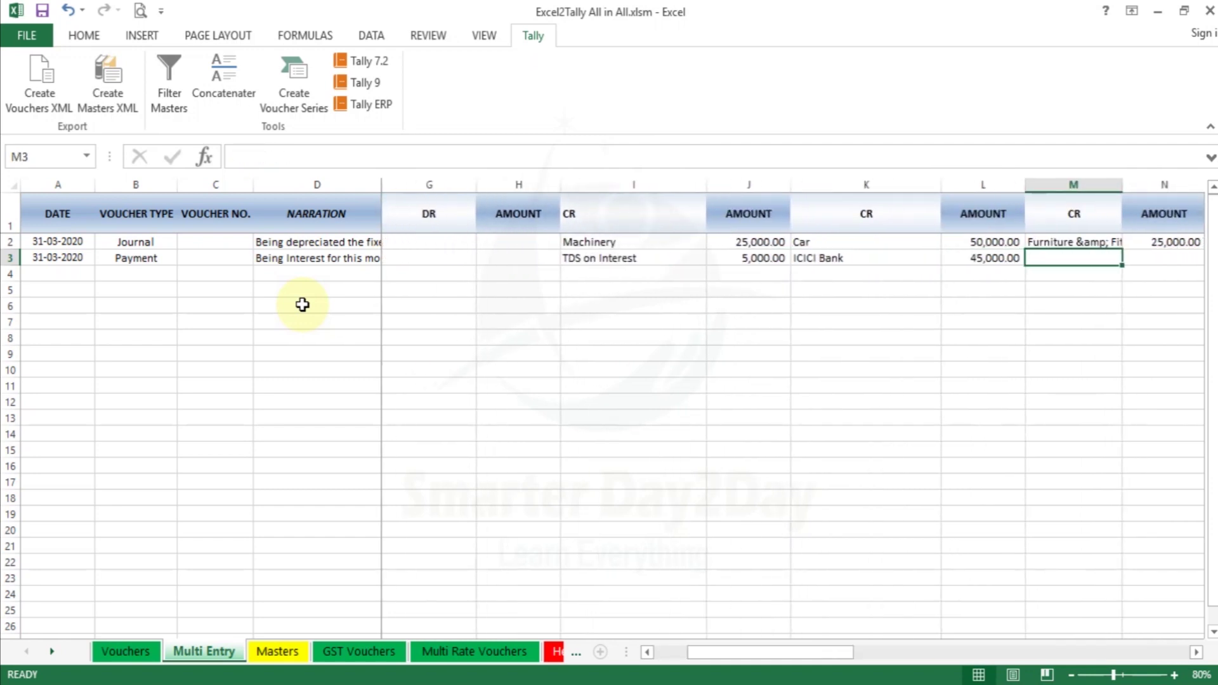
pyautogui.press('Left')
pyautogui.press('Left')
pyautogui.press('Left')
pyautogui.press('Left')
pyautogui.press('Left')
pyautogui.press('Left')
pyautogui.press('Left')
pyautogui.press('Left')
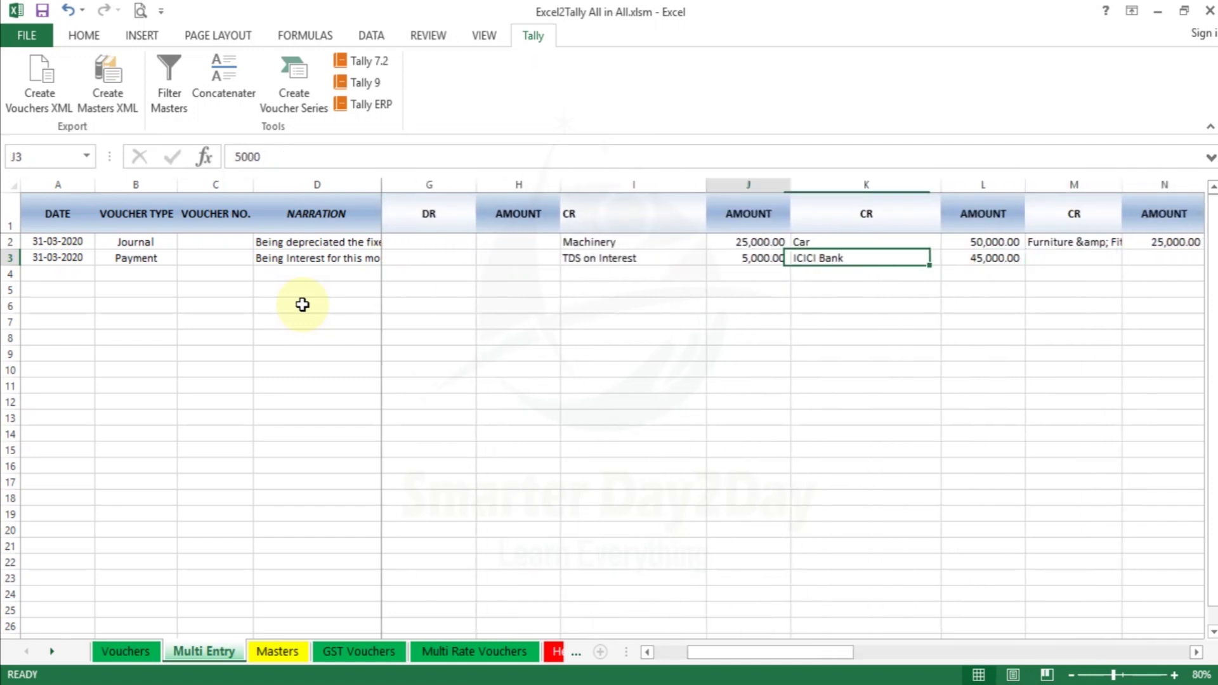
pyautogui.press('Right')
pyautogui.press('Right')
pyautogui.press('Right')
pyautogui.press('Right')
pyautogui.press('Right')
pyautogui.press('Right')
pyautogui.press('Right')
pyautogui.press('Right')
pyautogui.press('Right')
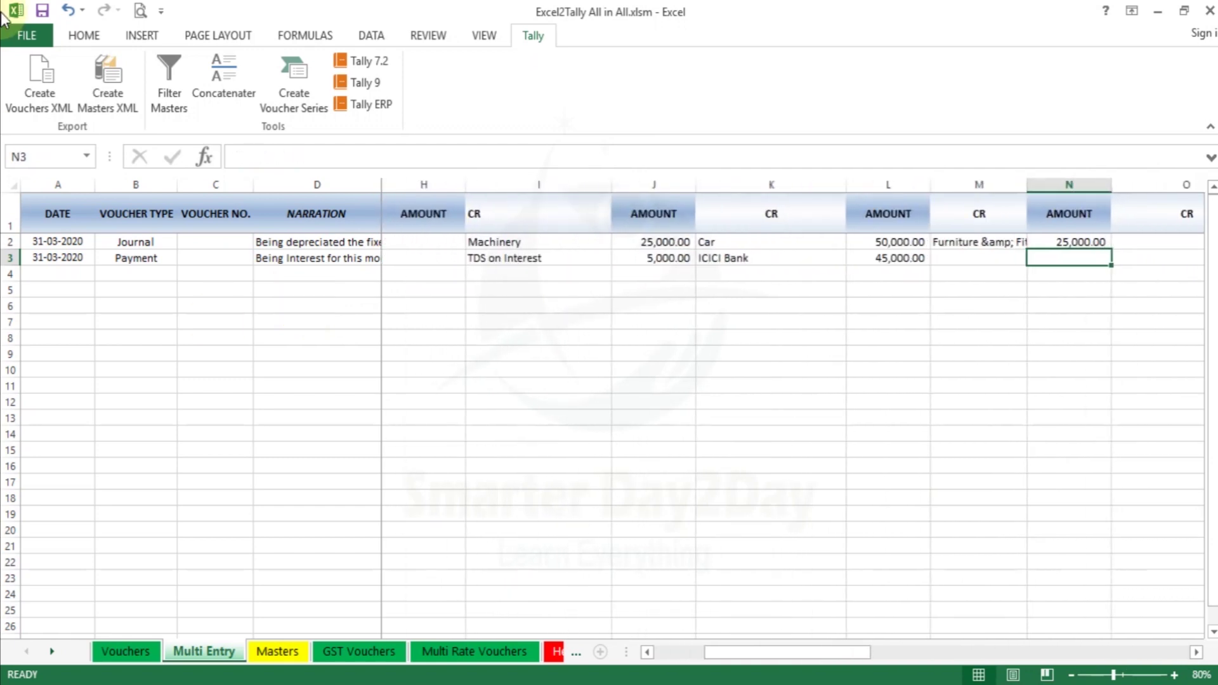
pyautogui.click(332, 261)
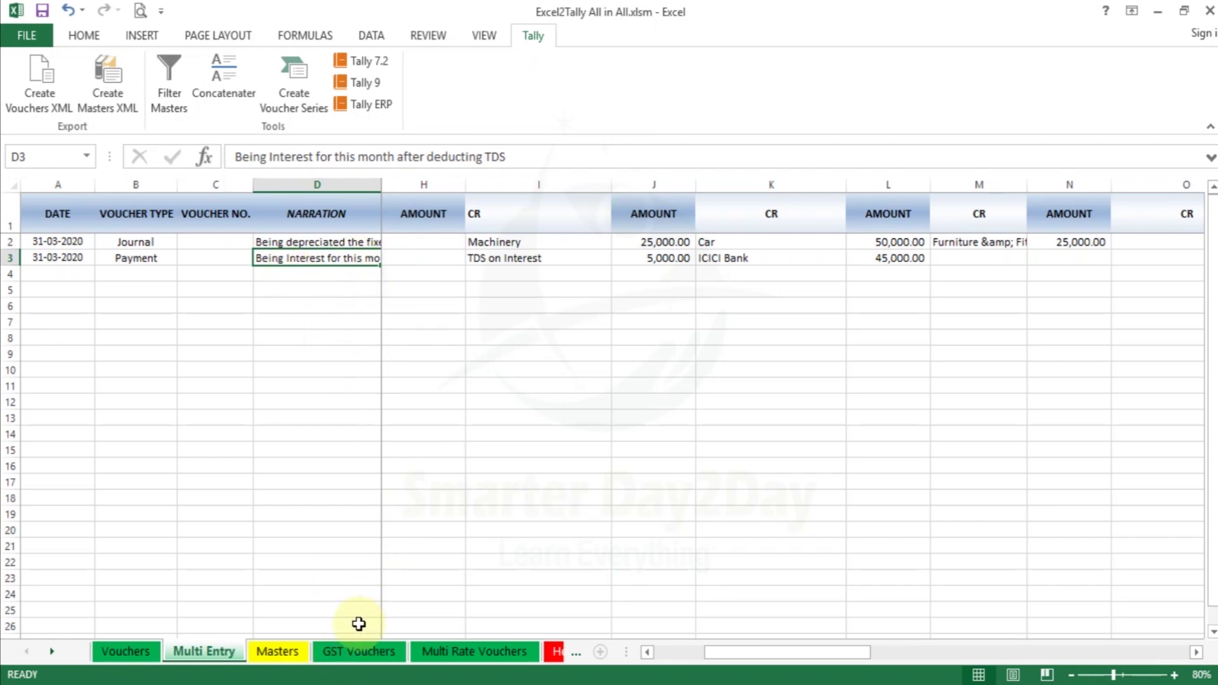
# Open the GST Vouchers sheet and examine the date, invoice number and cash/party columns of the purchase rows
pyautogui.click(354, 652)
pyautogui.click(411, 295)
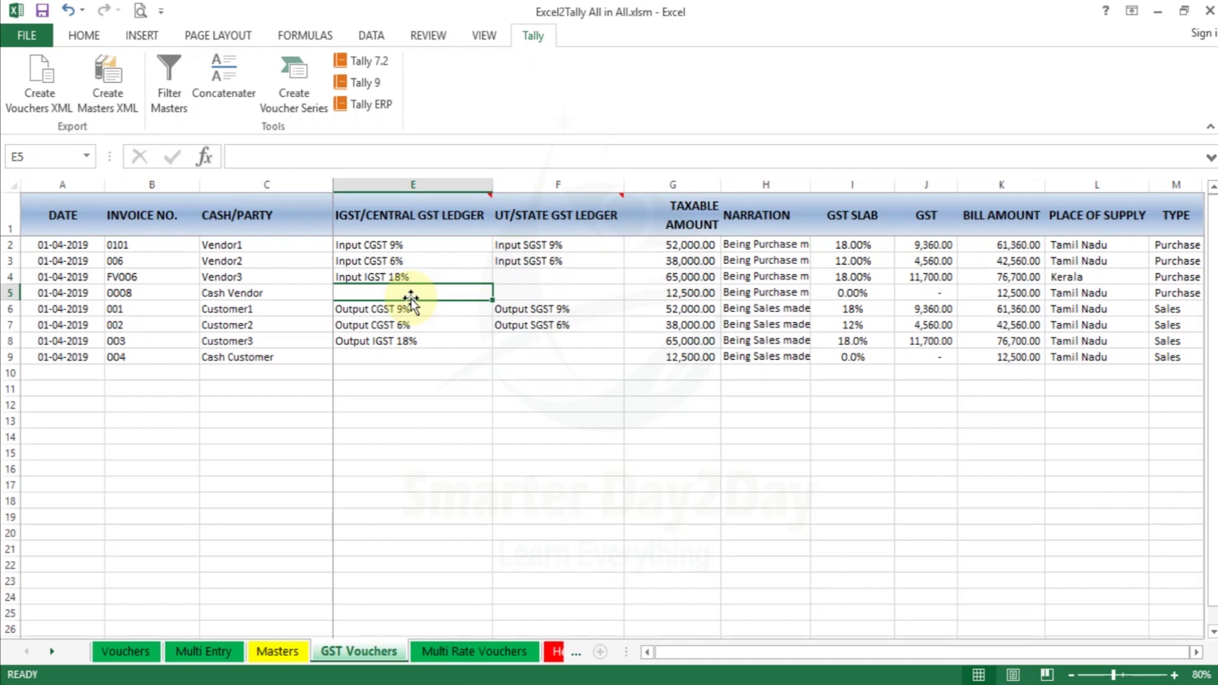
pyautogui.press('Left')
pyautogui.press('Left')
pyautogui.press('Left')
pyautogui.press('Left')
pyautogui.press('Up')
pyautogui.press('Up')
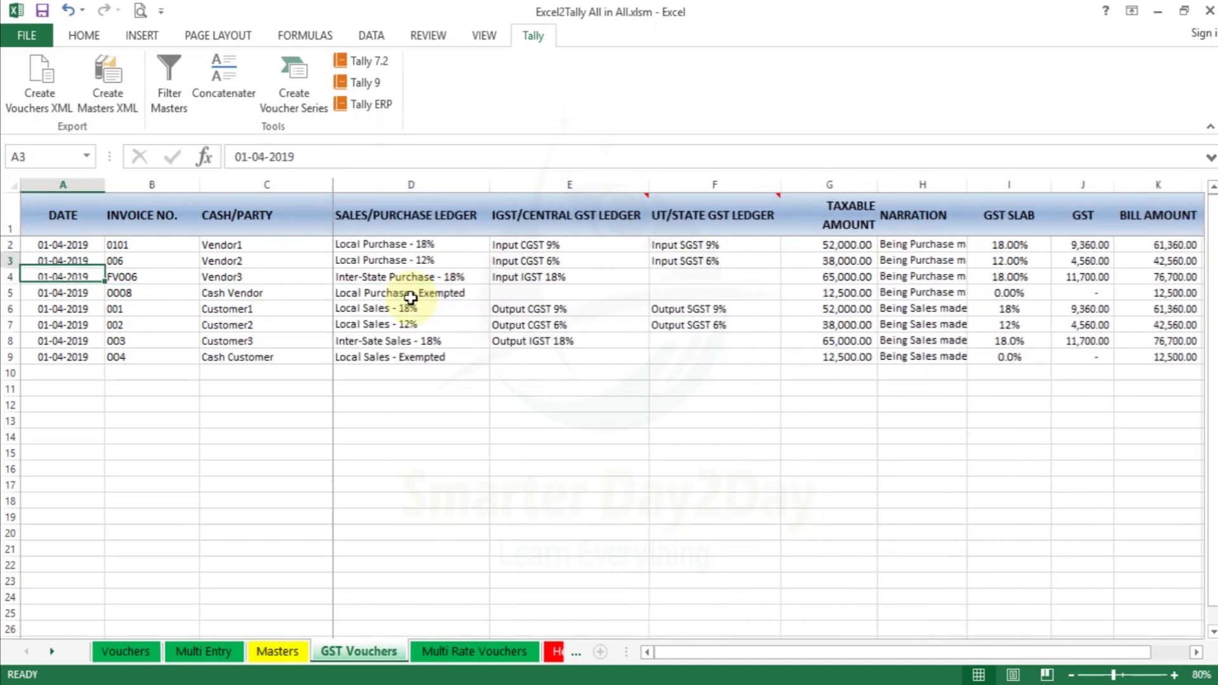
pyautogui.press('Right')
pyautogui.press('Right')
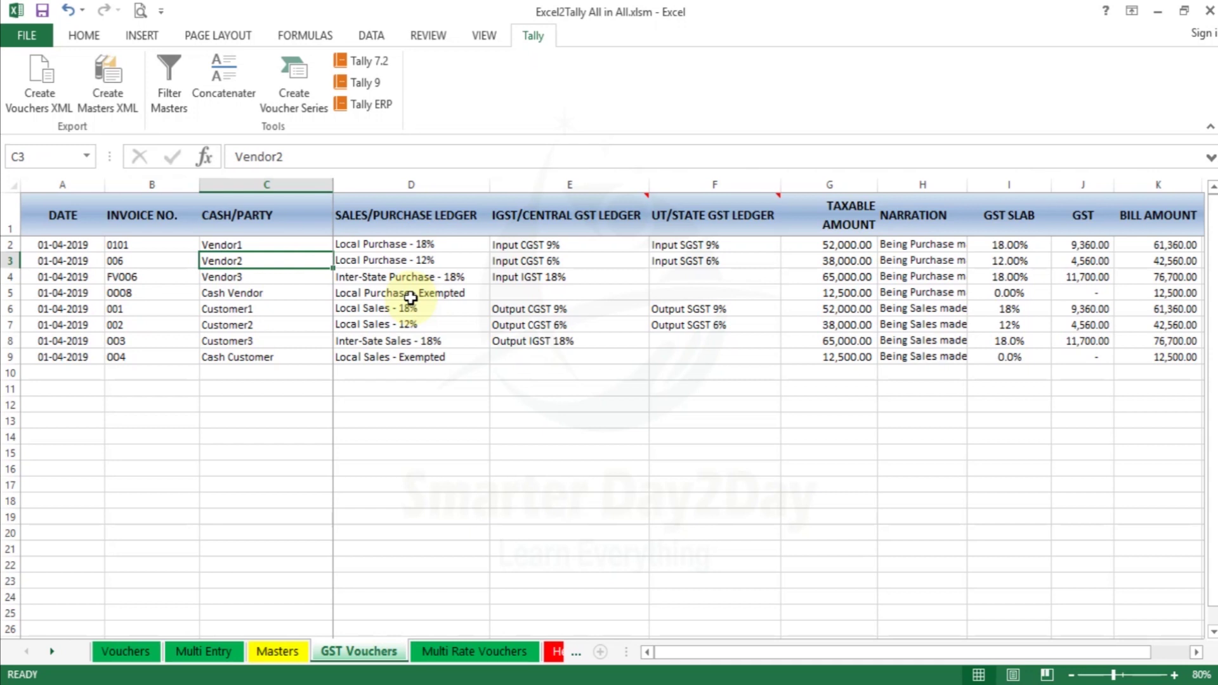
pyautogui.press('Down')
pyautogui.press('Down')
pyautogui.press('Up')
pyautogui.press('Up')
pyautogui.press('Up')
pyautogui.press('Down')
pyautogui.press('Down')
pyautogui.press('Down')
# Check the sales/purchase ledger assigned to each purchase and sales row on the GST Vouchers sheet
pyautogui.press('Right')
pyautogui.press('Up')
pyautogui.press('Up')
pyautogui.press('Up')
pyautogui.press('Down')
pyautogui.press('Down')
pyautogui.press('Down')
pyautogui.press('Down')
pyautogui.press('Down')
pyautogui.press('Down')
pyautogui.press('Down')
pyautogui.press('Down')
pyautogui.press('Left')
pyautogui.press('Left')
pyautogui.press('Up')
pyautogui.press('Up')
pyautogui.press('Up')
pyautogui.press('Up')
pyautogui.press('Up')
# Examine the GST ledger, taxable amount, narration, GST slab, GST and bill amount columns of the purchase rows
pyautogui.press('Right')
pyautogui.press('Right')
pyautogui.press('Right')
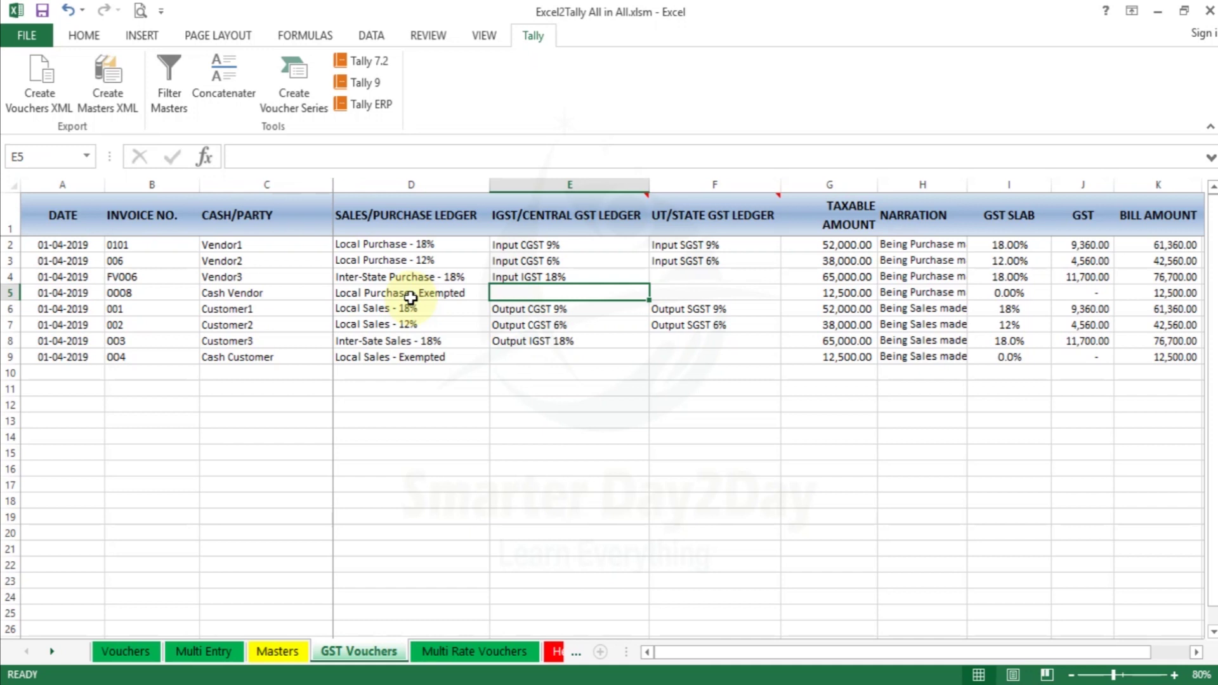
pyautogui.press('Right')
pyautogui.press('Right')
pyautogui.press('Right')
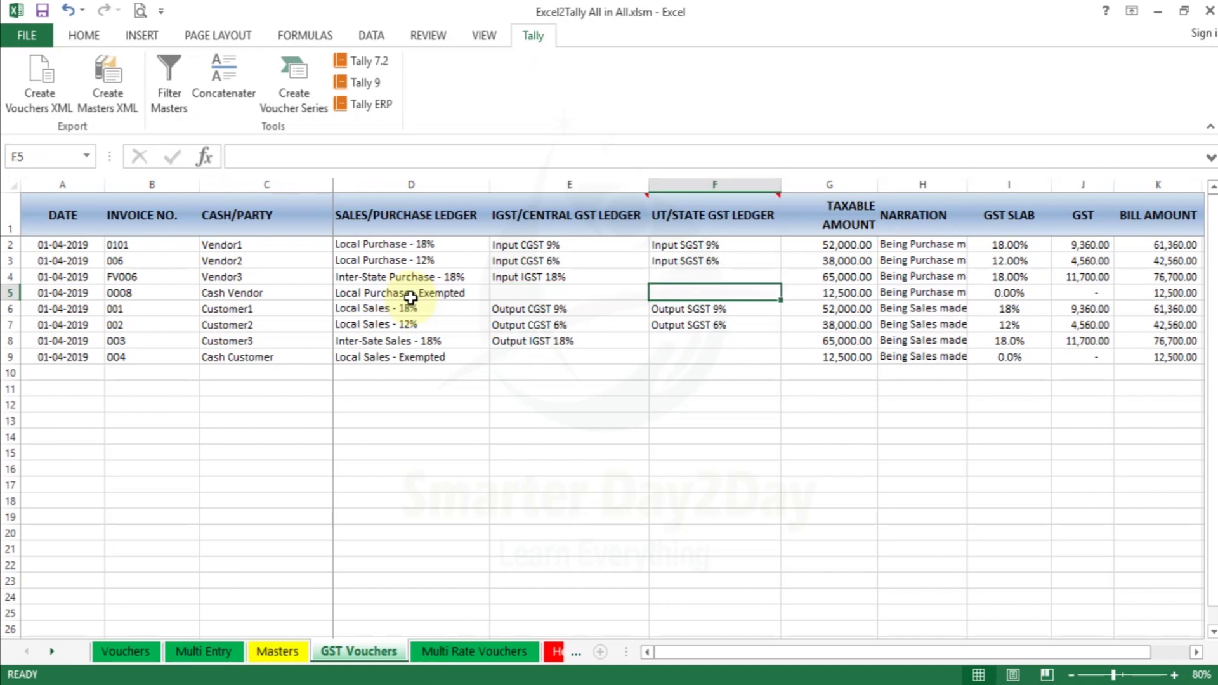
pyautogui.press('Left')
pyautogui.press('Up')
pyautogui.press('Up')
pyautogui.press('Down')
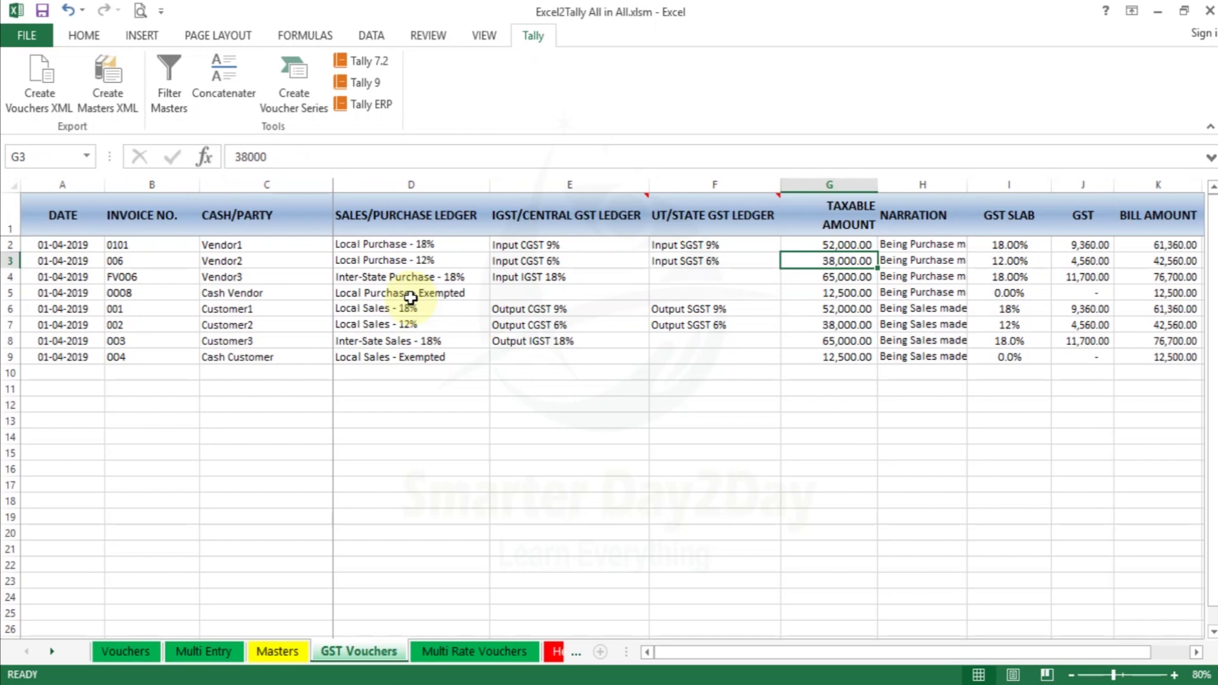
pyautogui.press('Right')
pyautogui.press('Right')
pyautogui.press('Right')
pyautogui.press('Right')
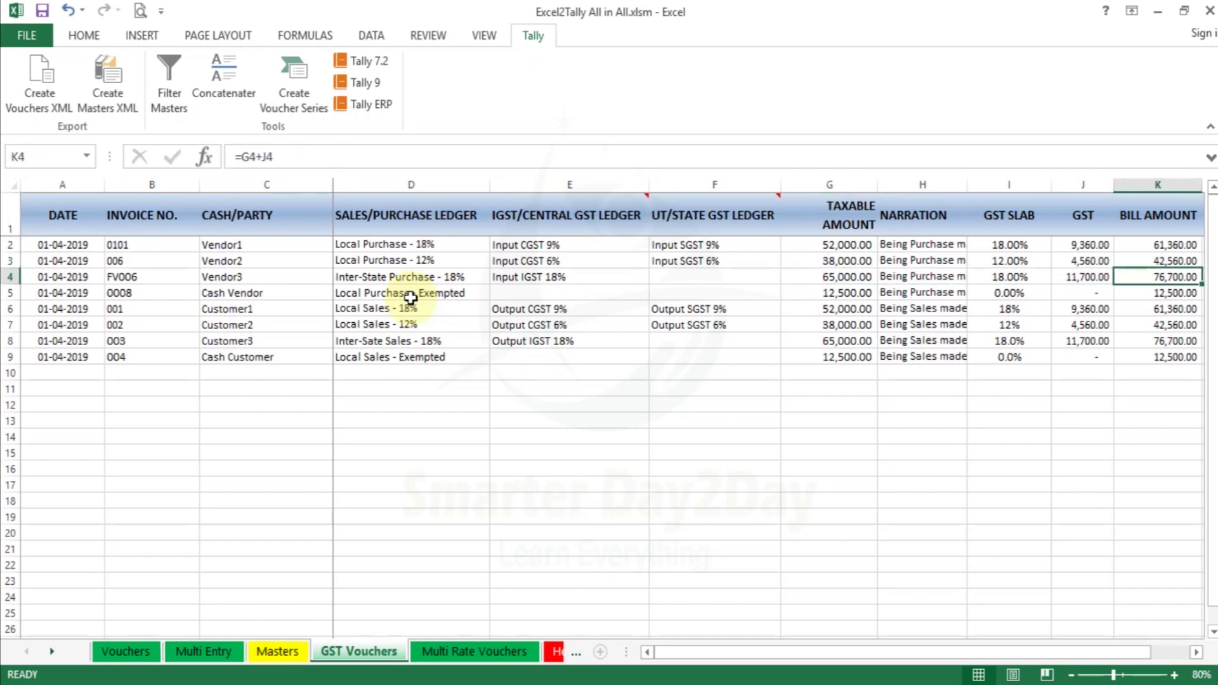
# Examine the exempted purchase row on the GST Vouchers sheet from the invoice number through to the place of supply
pyautogui.press('Right')
pyautogui.press('Left')
pyautogui.press('Left')
pyautogui.press('Right')
pyautogui.press('Tab')
pyautogui.press('Tab')
pyautogui.press('Tab')
pyautogui.press('Tab')
pyautogui.press('Tab')
pyautogui.press('Tab')
pyautogui.press('Tab')
pyautogui.press('Tab')
pyautogui.press('Tab')
pyautogui.press('Tab')
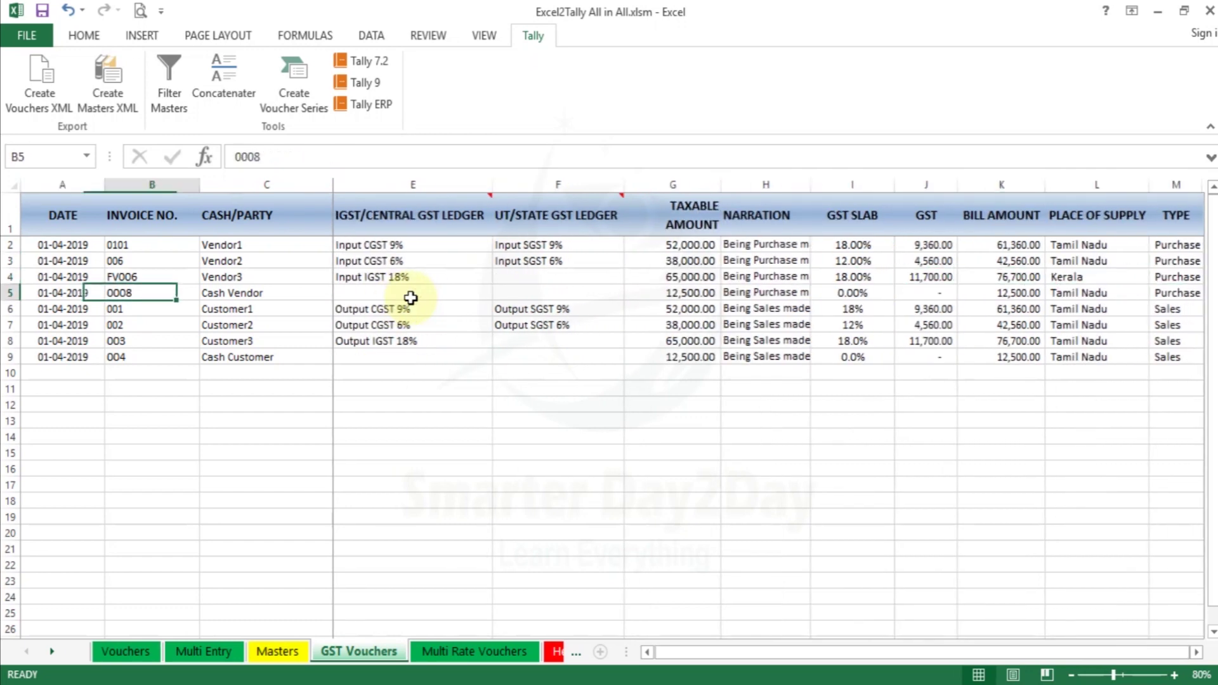
pyautogui.press('Tab')
pyautogui.press('Tab')
pyautogui.press('Tab')
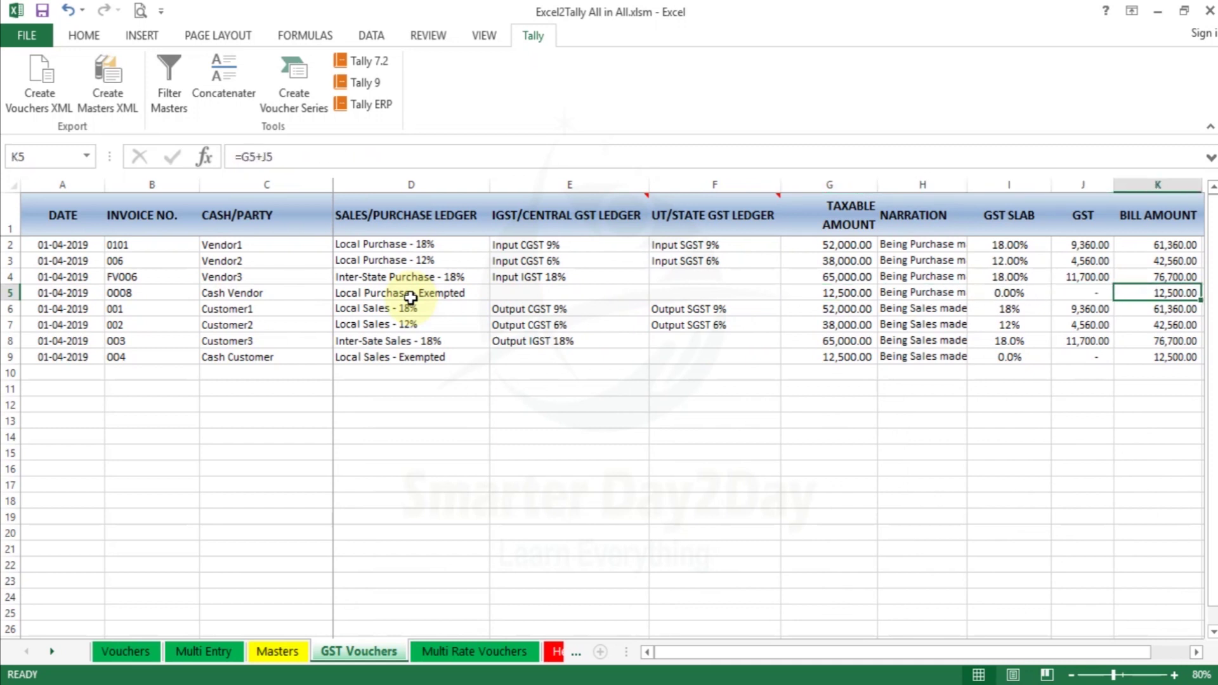
pyautogui.press('Tab')
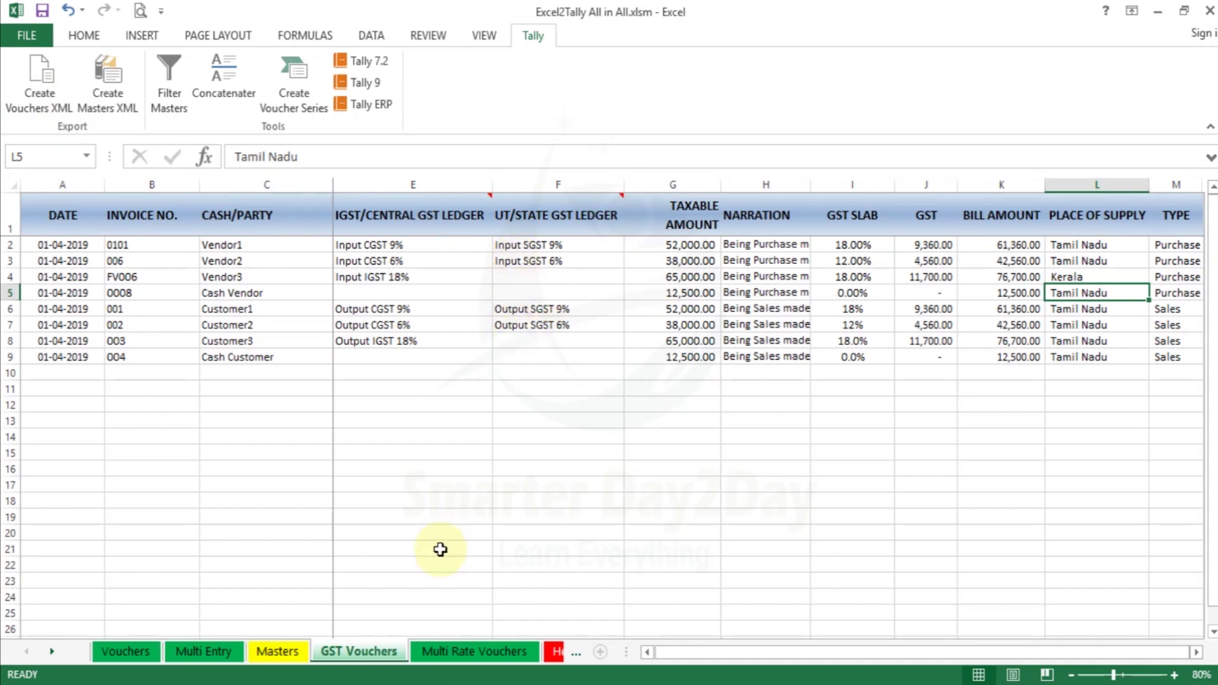
# Open the Multi Rate Vouchers sheet and examine the party and sales amount columns of the first invoices
pyautogui.click(461, 654)
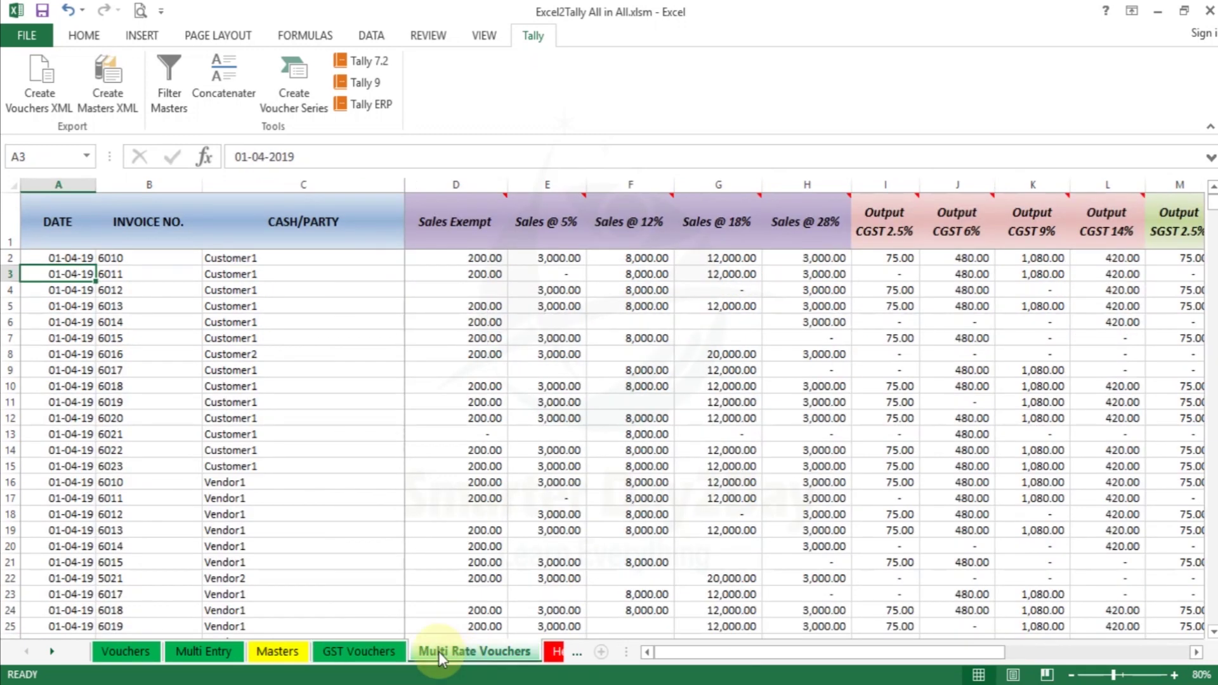
pyautogui.click(221, 321)
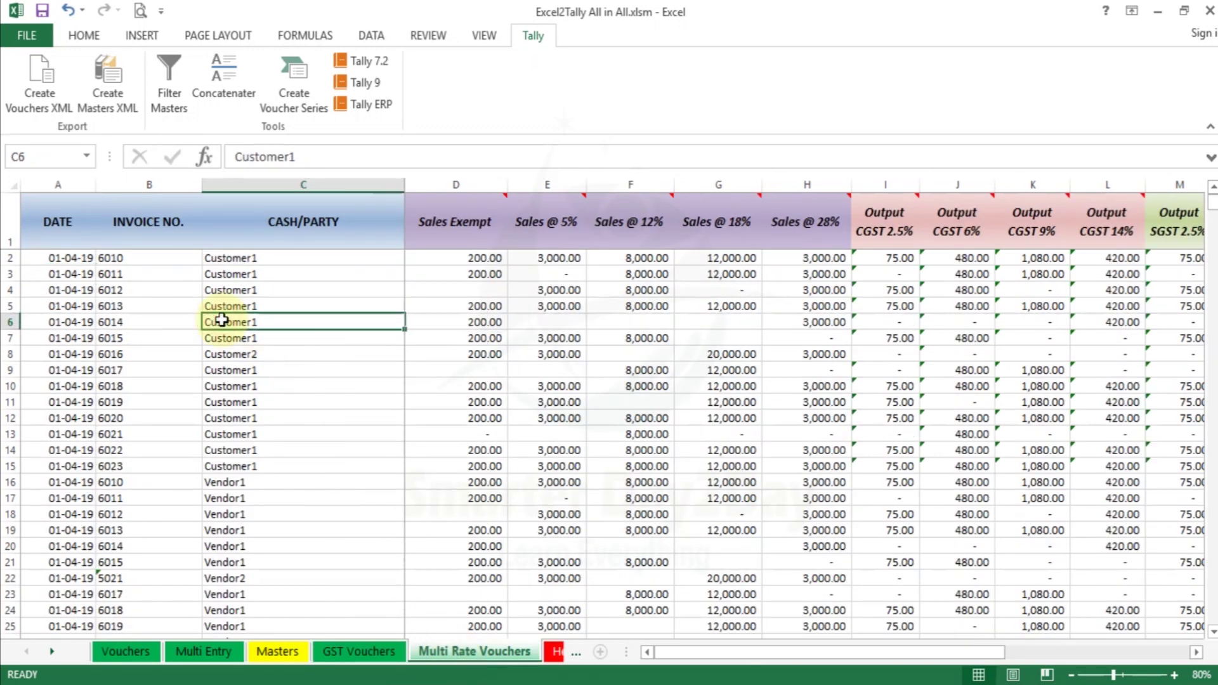
pyautogui.press('Up')
pyautogui.press('Up')
pyautogui.press('Up')
pyautogui.press('Right')
pyautogui.press('Right')
pyautogui.press('Right')
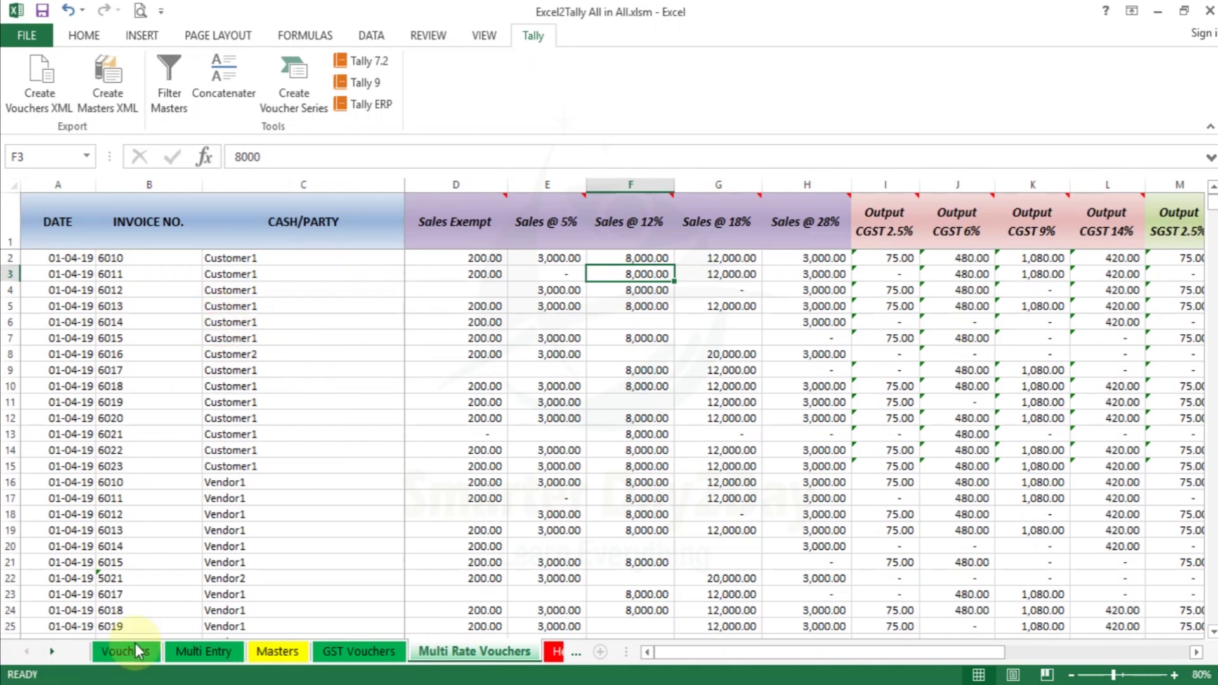
# Compare the UT/State GST ledger column on GST Vouchers with the rate-wise sales ledger columns on Multi Rate Vouchers
pyautogui.click(346, 652)
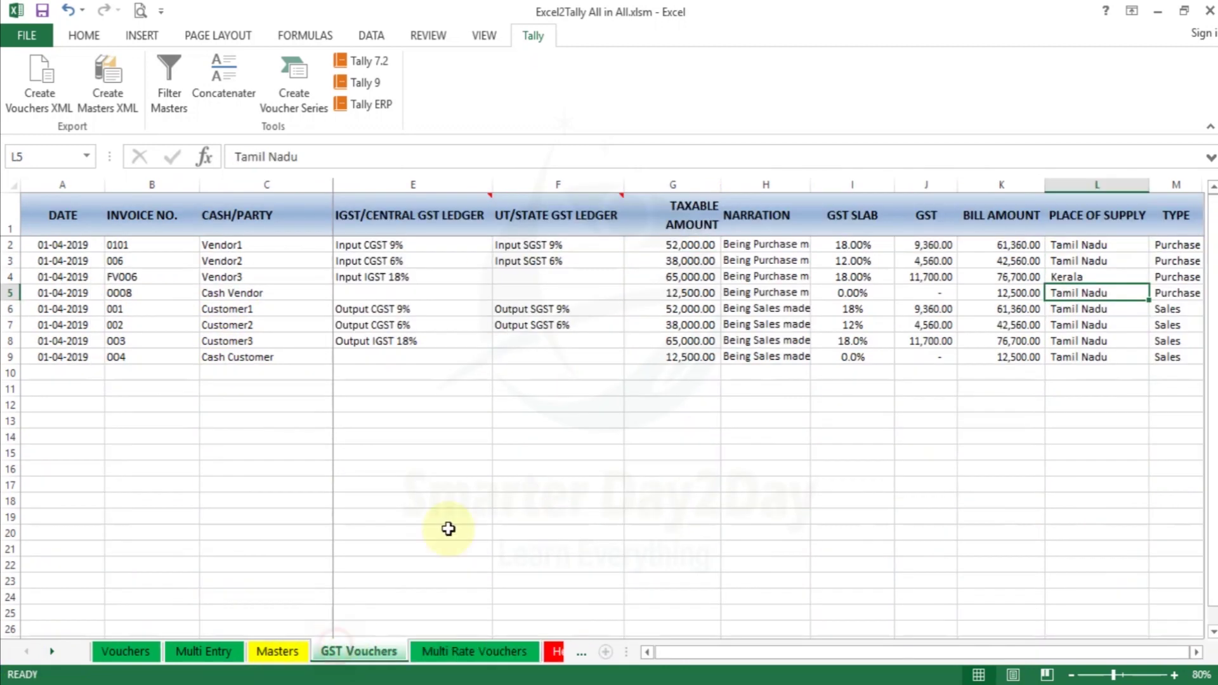
pyautogui.click(549, 243)
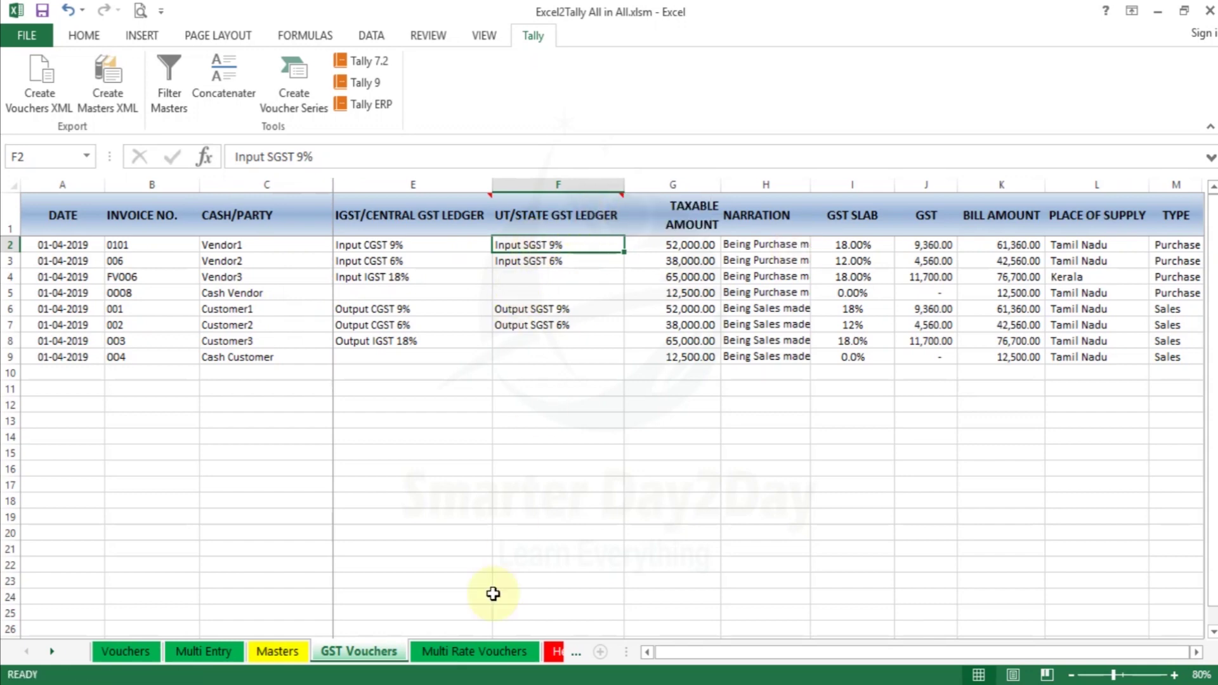
pyautogui.click(475, 652)
pyautogui.click(426, 226)
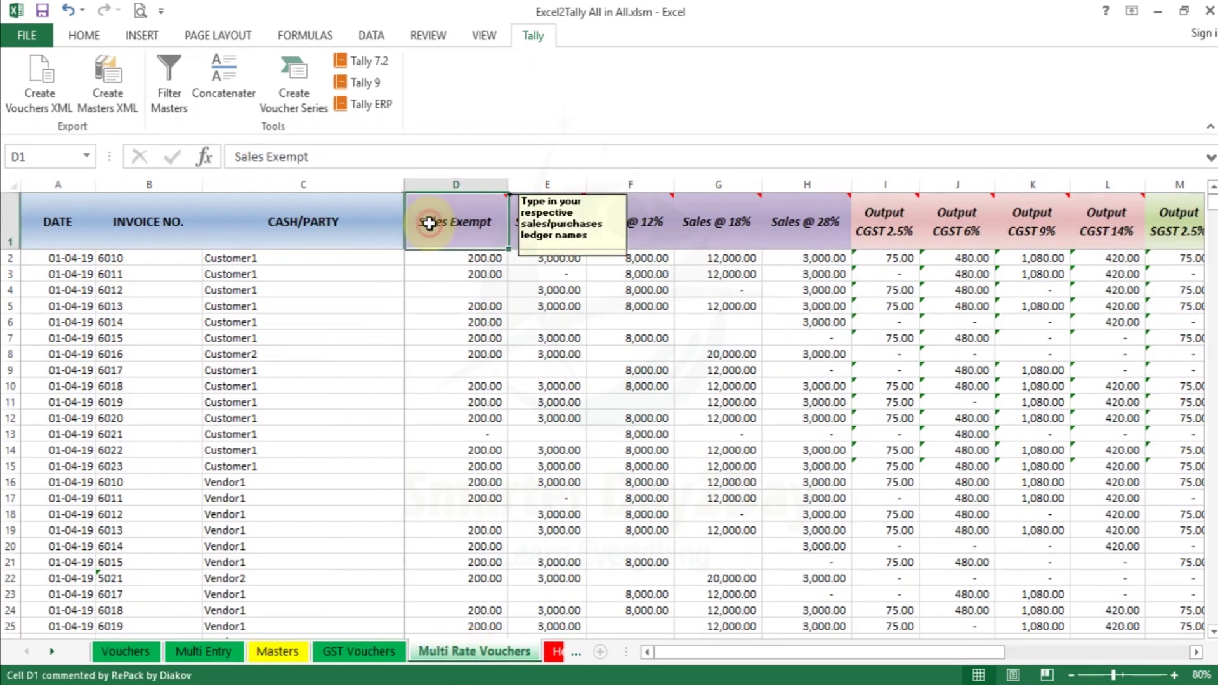
pyautogui.click(579, 259)
pyautogui.press('Left')
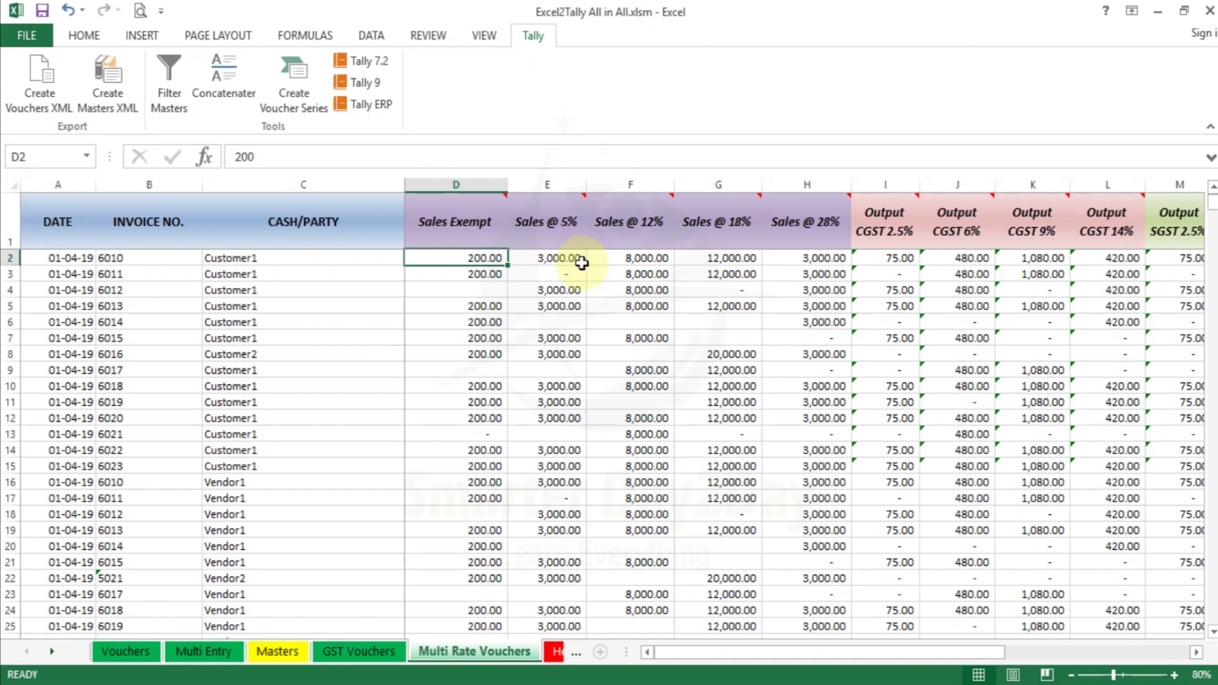
pyautogui.click(582, 263)
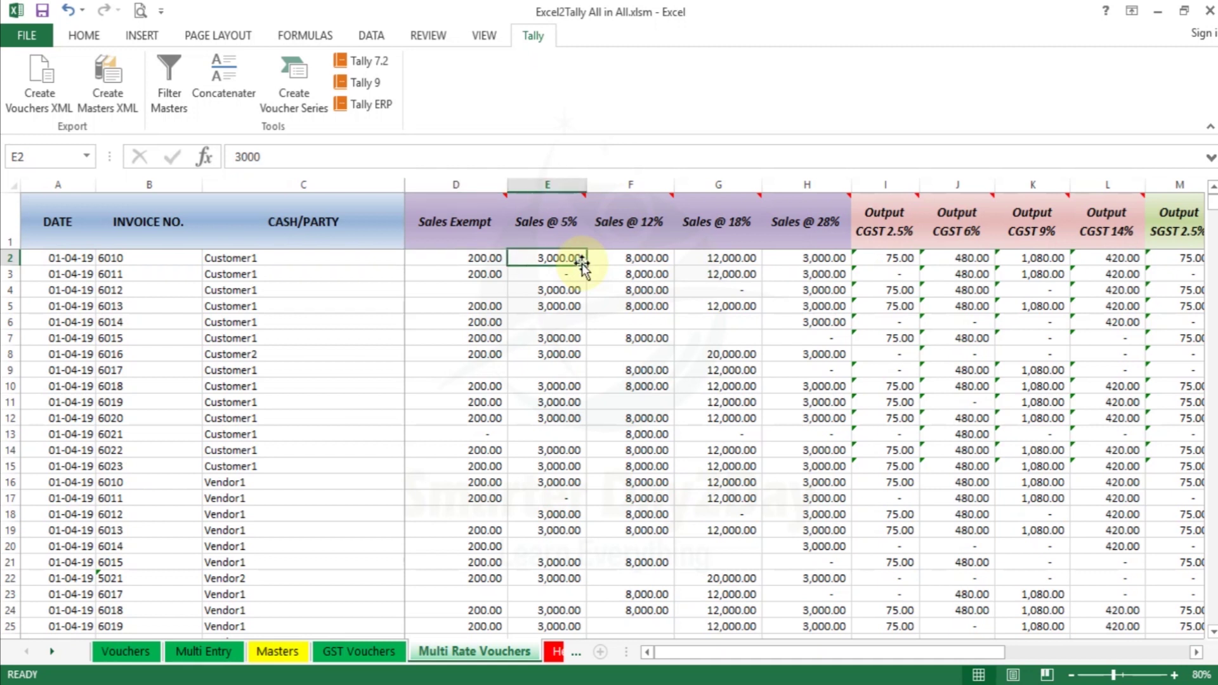
pyautogui.press('Right')
pyautogui.press('Right')
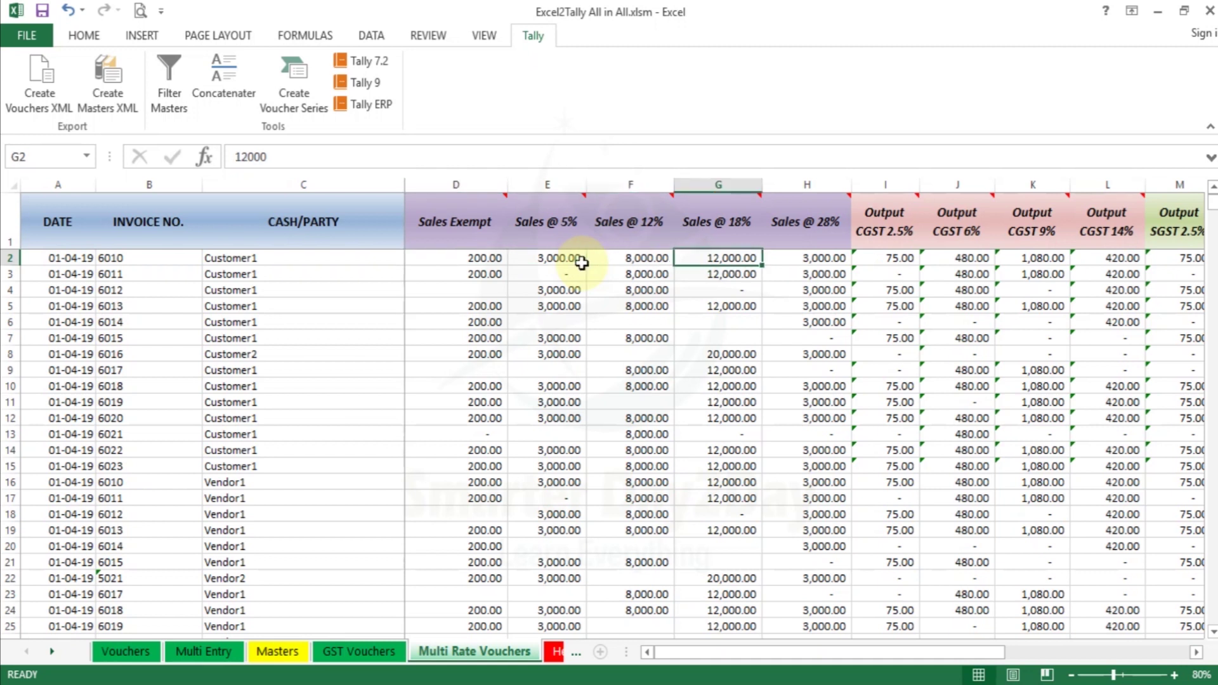
pyautogui.press('Right')
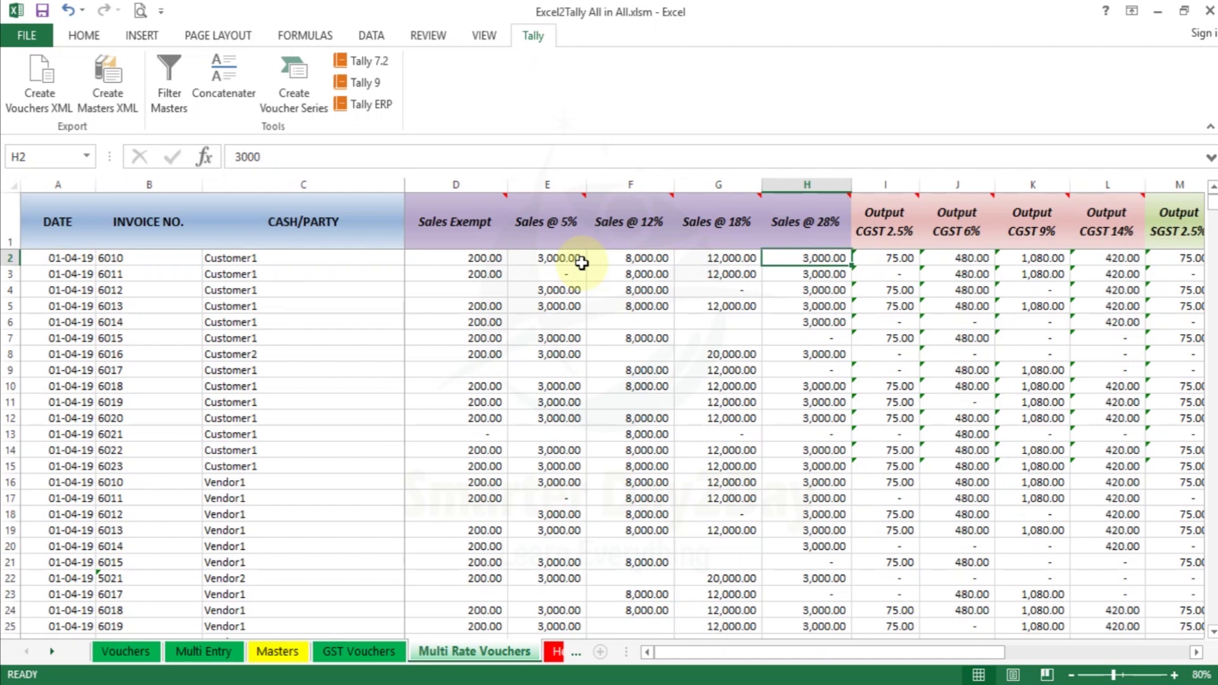
# Examine the first invoice's sales, output CGST and output SGST columns on the Multi Rate Vouchers sheet
pyautogui.press('Left')
pyautogui.press('Left')
pyautogui.press('Left')
pyautogui.press('Left')
pyautogui.press('Left')
pyautogui.press('Left')
pyautogui.press('Left')
pyautogui.press('Right')
pyautogui.press('Left')
pyautogui.press('Right')
pyautogui.press('Right')
pyautogui.press('Left')
pyautogui.press('Left')
pyautogui.press('Right')
pyautogui.press('Right')
pyautogui.press('Right')
pyautogui.press('Right')
pyautogui.press('Right')
pyautogui.press('Right')
pyautogui.press('Right')
pyautogui.press('Right')
pyautogui.press('Right')
pyautogui.press('Right')
pyautogui.press('Right')
pyautogui.press('Right')
pyautogui.press('Right')
pyautogui.press('Right')
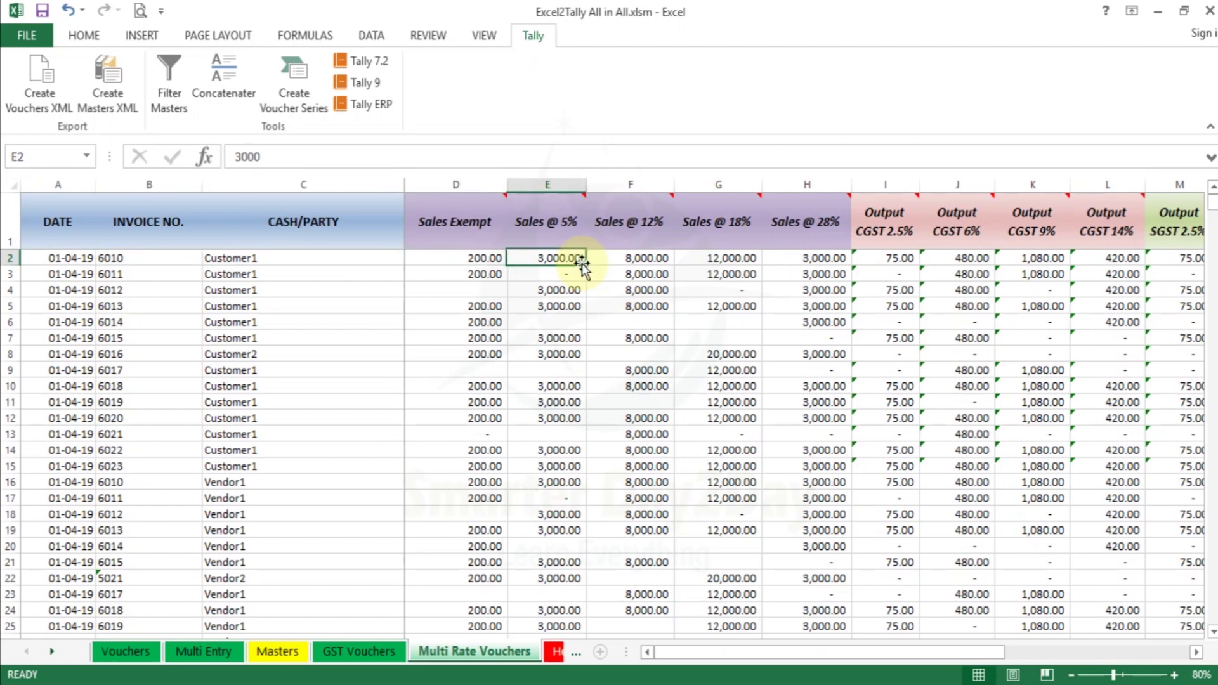
pyautogui.press('Right')
pyautogui.press('Right')
pyautogui.press('Right')
pyautogui.press('Right')
pyautogui.press('Right')
pyautogui.press('Right')
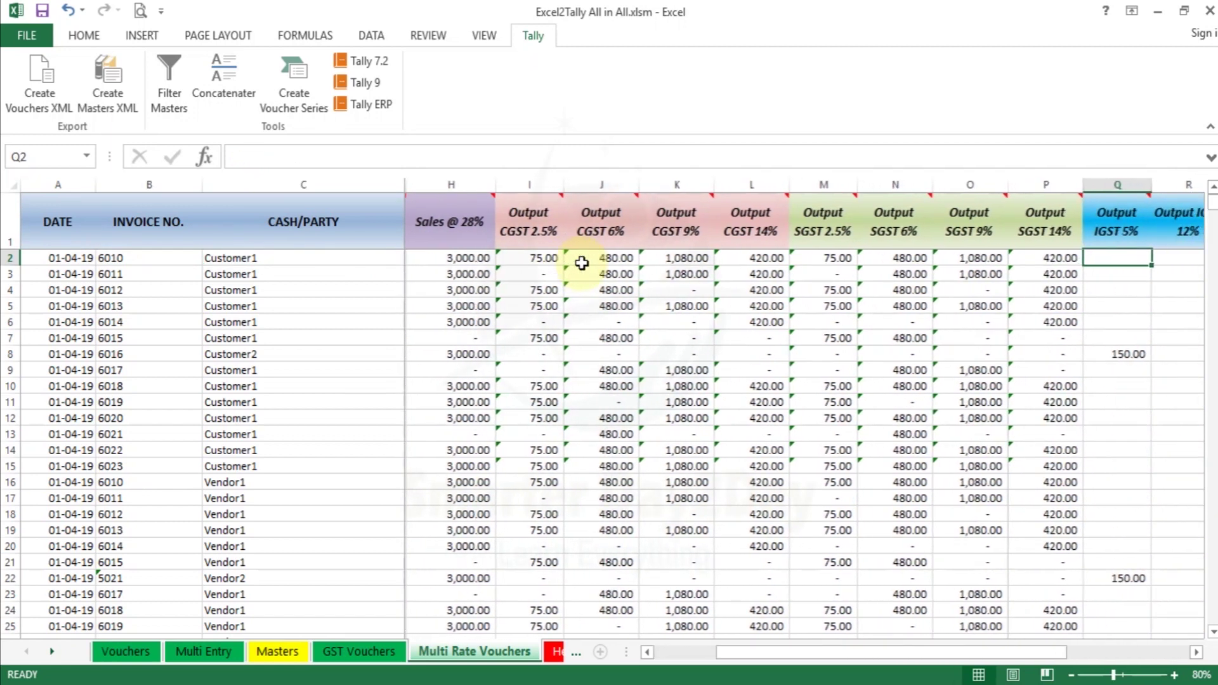
# Examine the first invoice's output IGST, narration, total GST, bill amount, place of supply and type columns
pyautogui.press('Left')
pyautogui.press('Left')
pyautogui.press('Left')
pyautogui.press('Left')
pyautogui.press('Right')
pyautogui.press('Right')
pyautogui.press('Right')
pyautogui.press('Right')
pyautogui.press('Right')
pyautogui.press('Right')
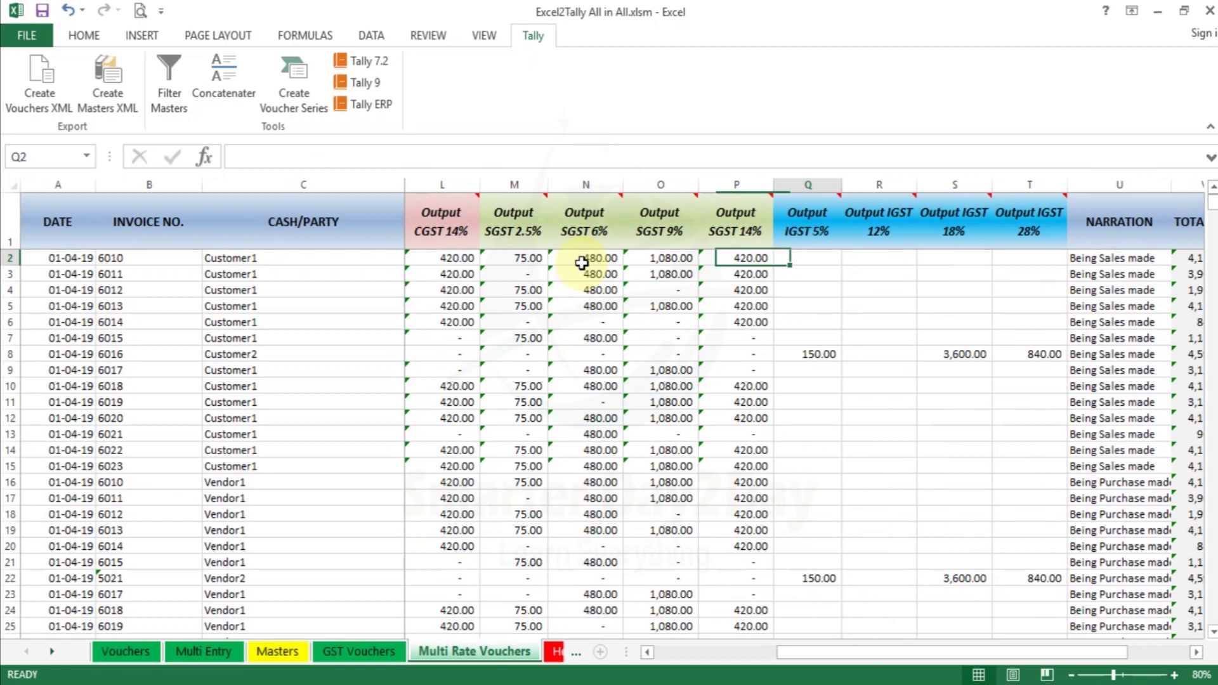
pyautogui.press('Right')
pyautogui.press('Right')
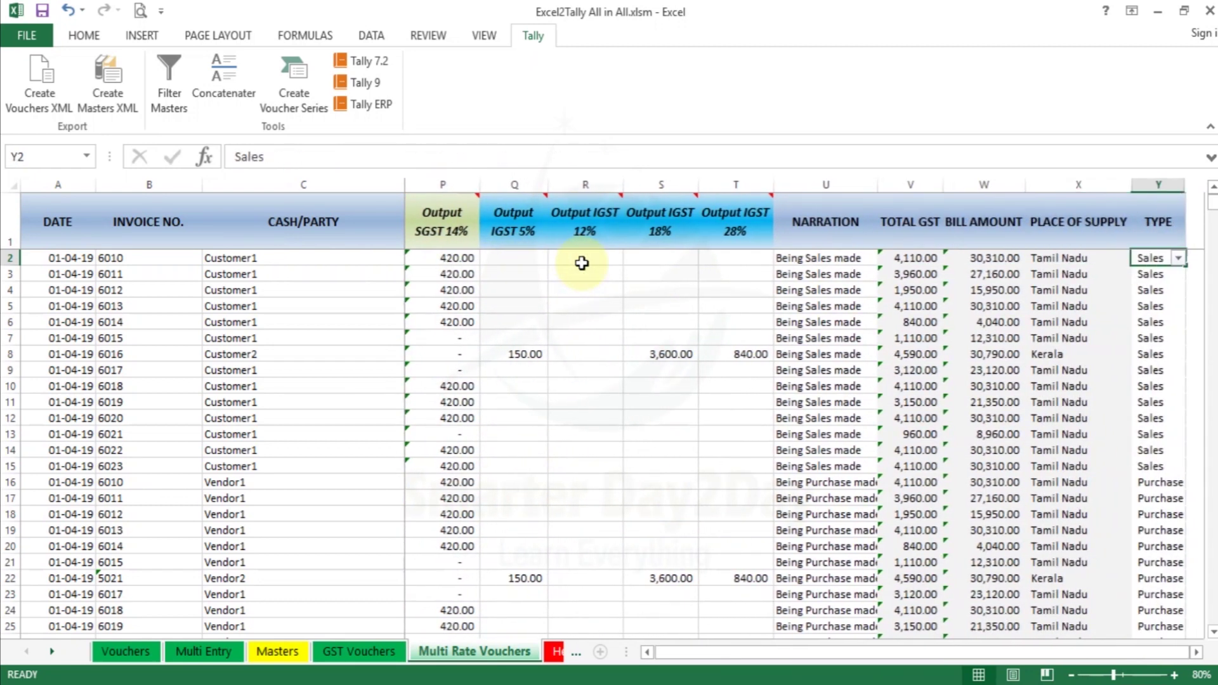
# Check the voucher type down the sales rows, and look back across the tax columns of the Multi Rate Vouchers sheet
pyautogui.press('Down')
pyautogui.press('Down')
pyautogui.press('Down')
pyautogui.press('Down')
pyautogui.press('Down')
pyautogui.press('Down')
pyautogui.press('Down')
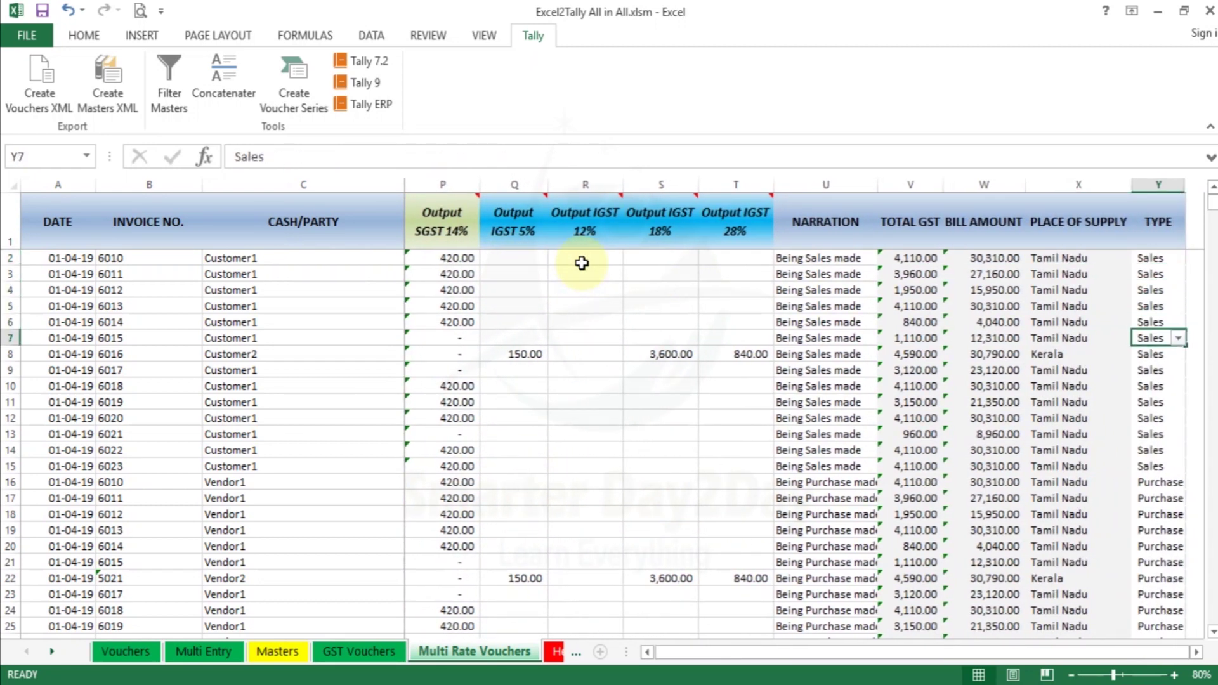
pyautogui.press('Left')
pyautogui.press('Left')
pyautogui.press('Left')
pyautogui.press('Left')
pyautogui.press('Left')
pyautogui.press('Left')
pyautogui.press('Left')
pyautogui.press('Left')
pyautogui.press('Left')
pyautogui.press('Left')
pyautogui.press('Left')
pyautogui.press('Left')
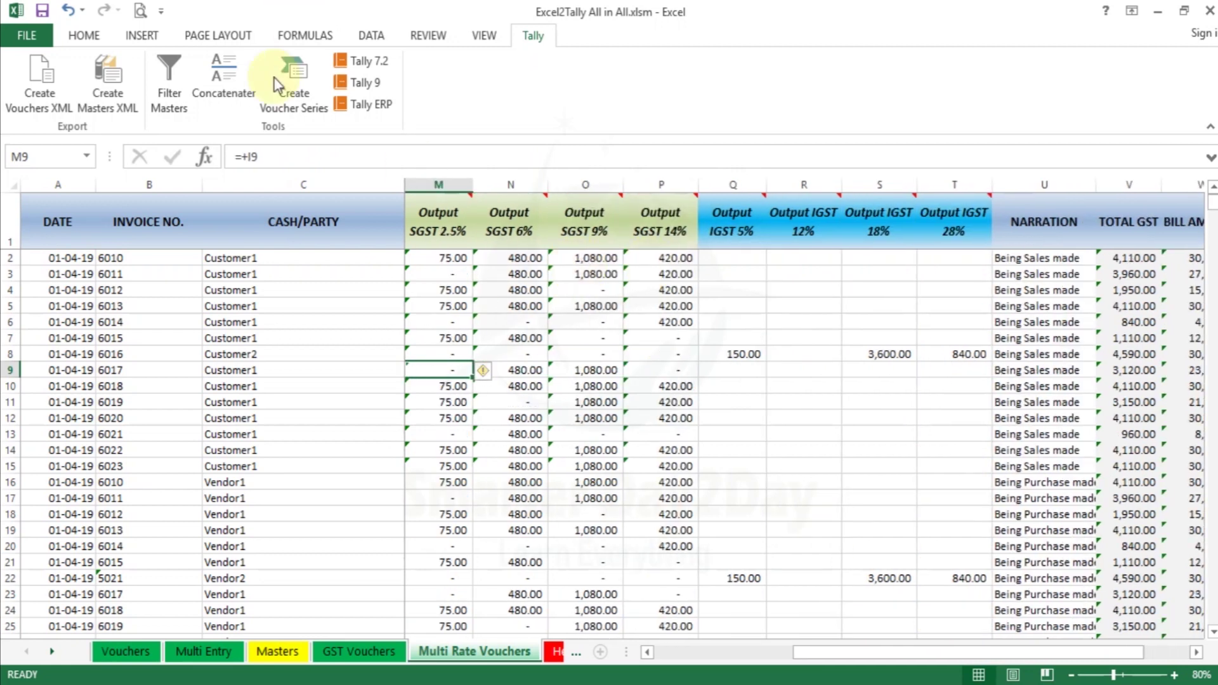
# Review the Vouchers, Multi Entry, GST Vouchers and Multi Rate Vouchers sheets in turn
pyautogui.click(303, 413)
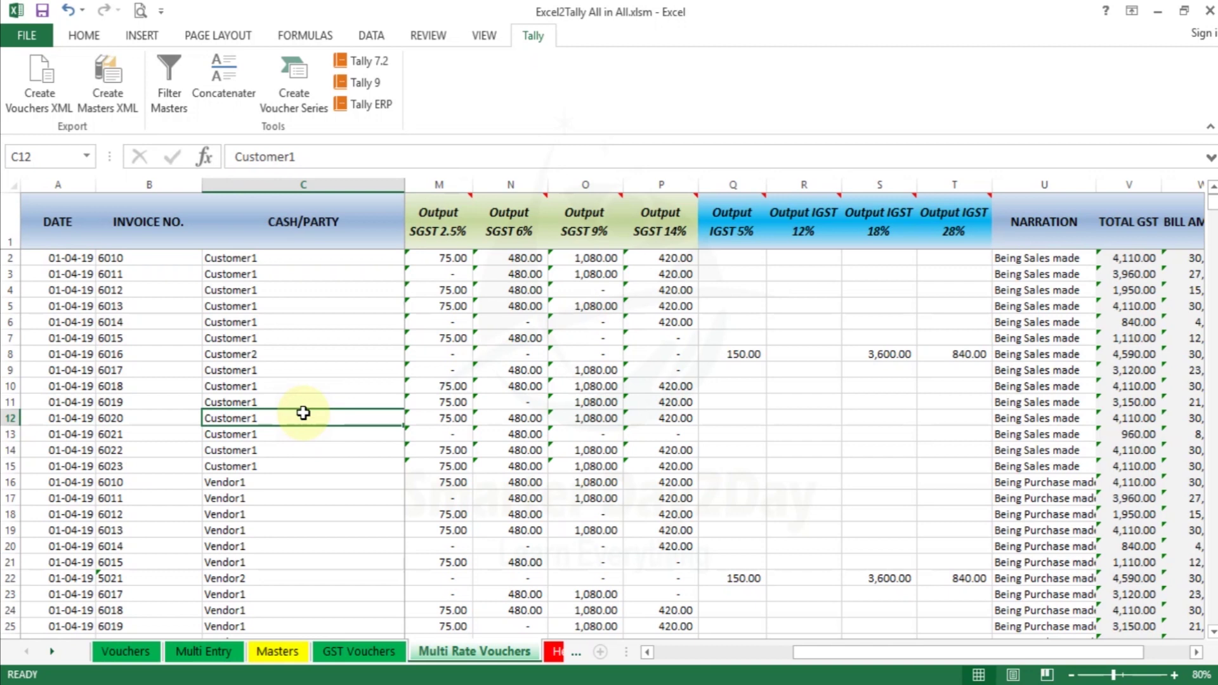
pyautogui.click(105, 652)
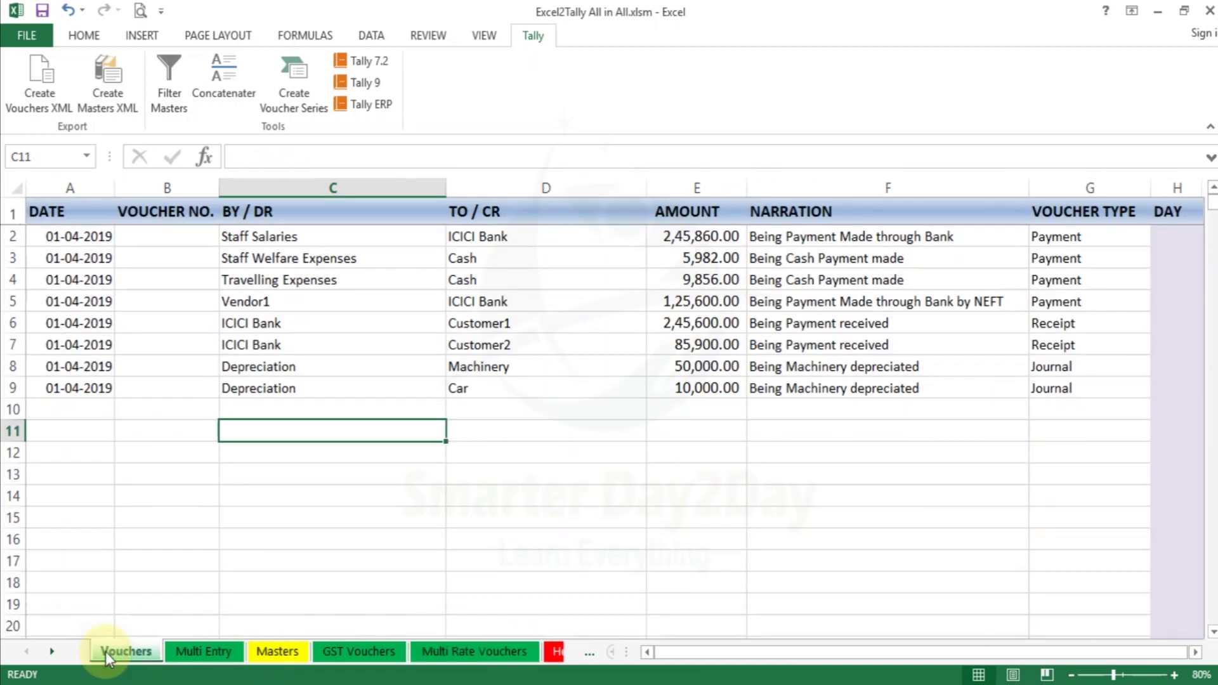
pyautogui.click(197, 650)
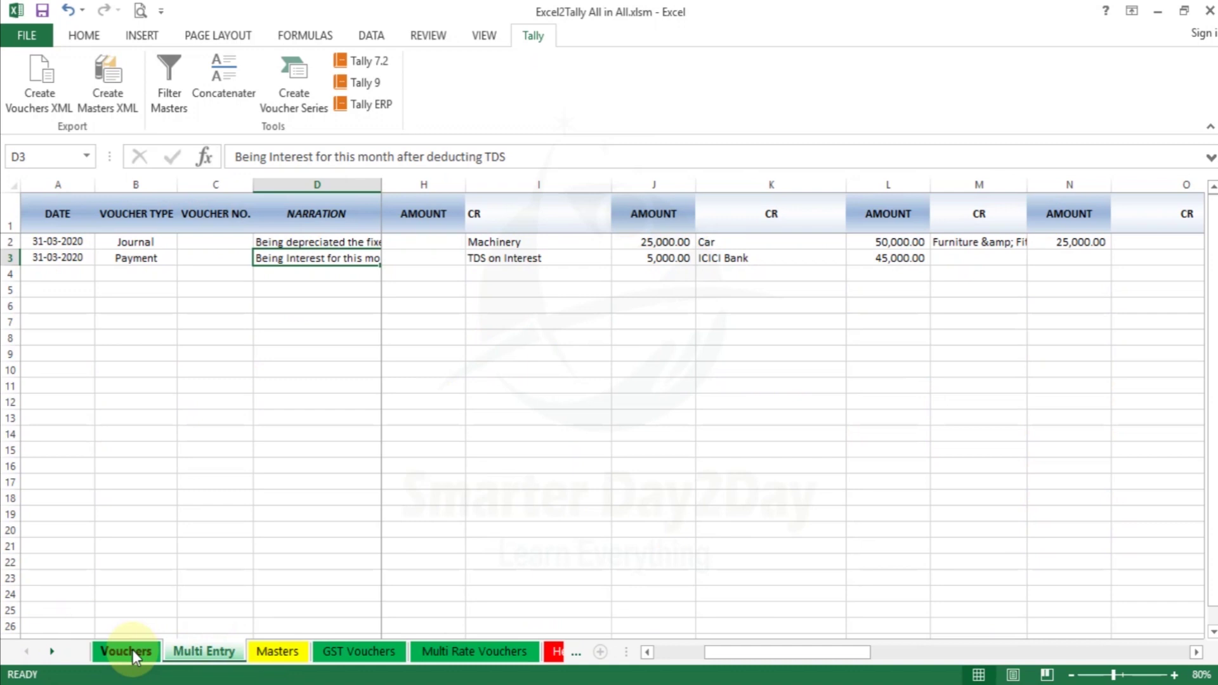
pyautogui.click(132, 650)
pyautogui.click(364, 650)
pyautogui.click(476, 652)
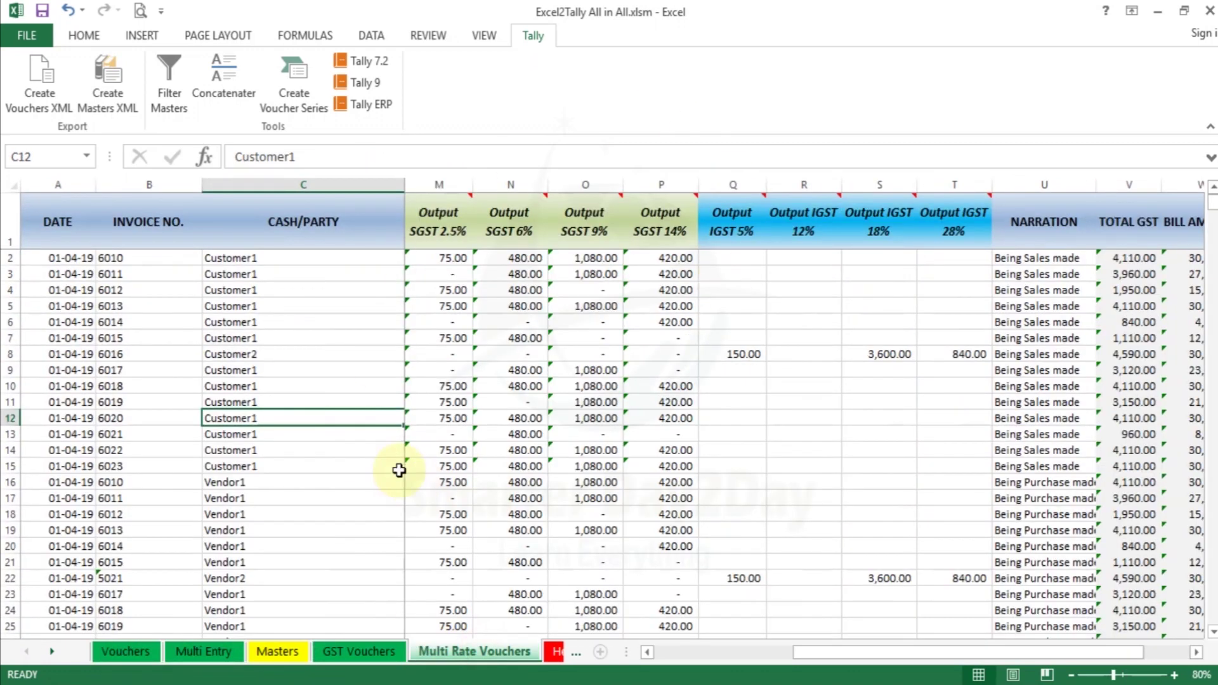
pyautogui.click(628, 274)
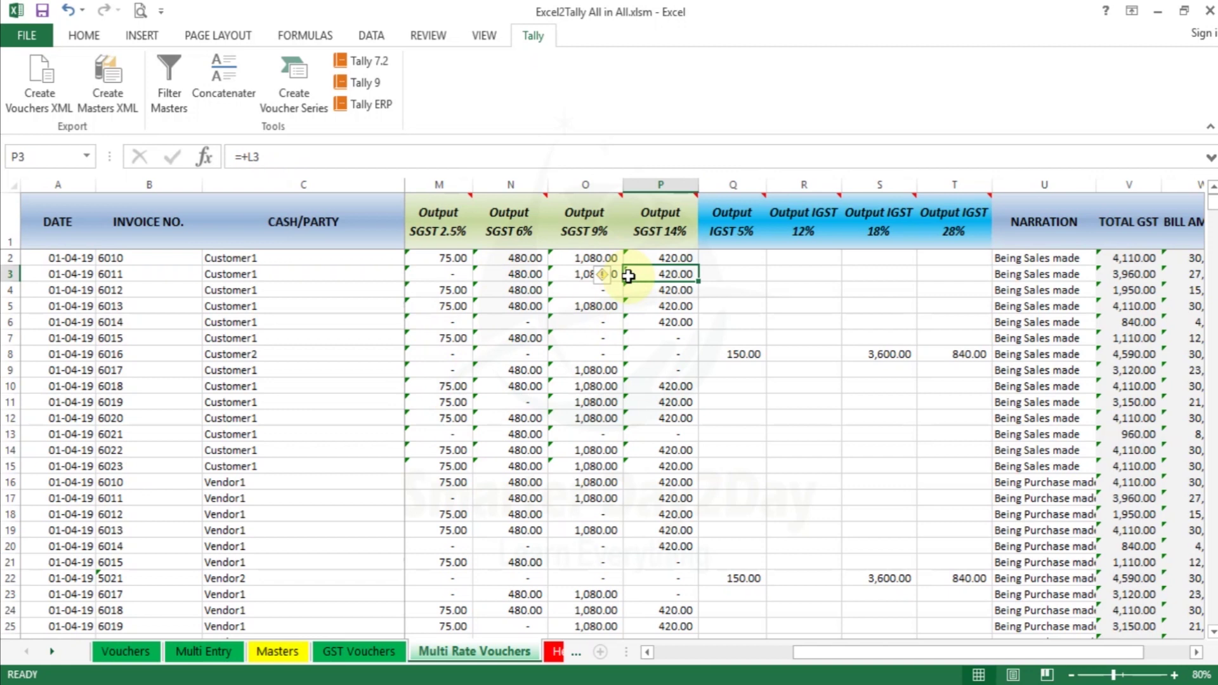
# Clear all entries below the header row of the Vouchers sheet, from the date column through the voucher type column
pyautogui.click(130, 653)
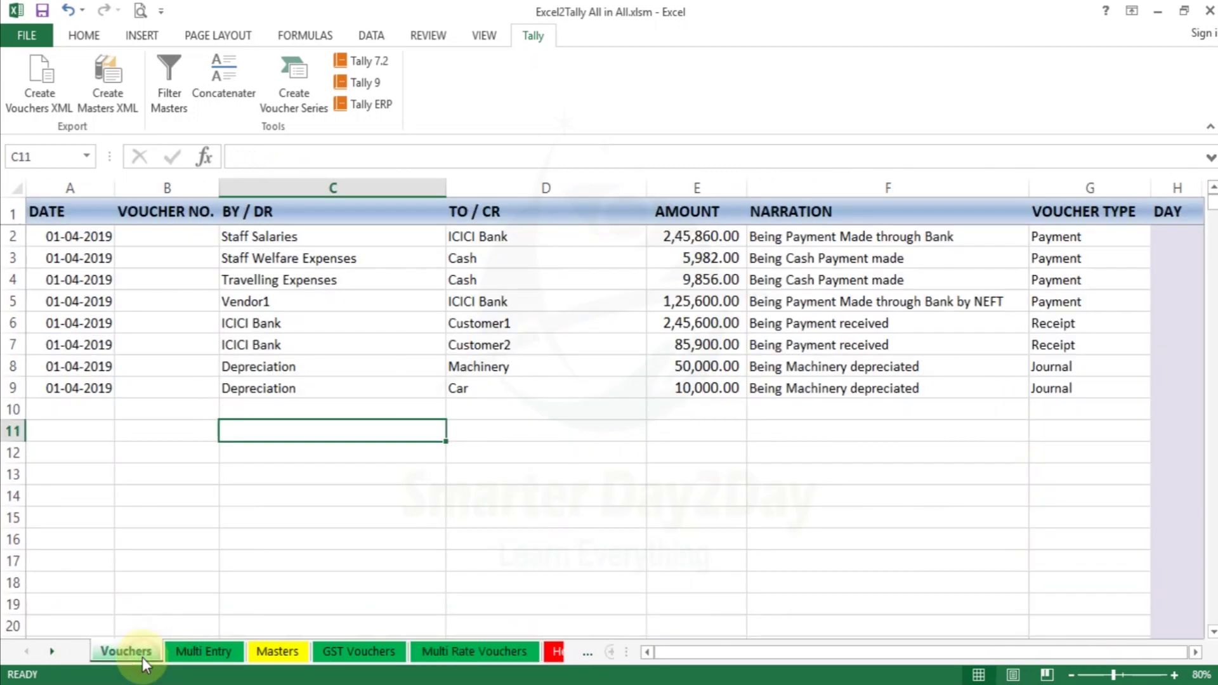
pyautogui.click(214, 450)
pyautogui.click(75, 259)
pyautogui.press('Up')
pyautogui.hotkey('ctrl', 'shift', 'Down')
pyautogui.hotkey('ctrl', 'shift', 'Down')
pyautogui.hotkey('shift', 'Right')
pyautogui.hotkey('shift', 'Right')
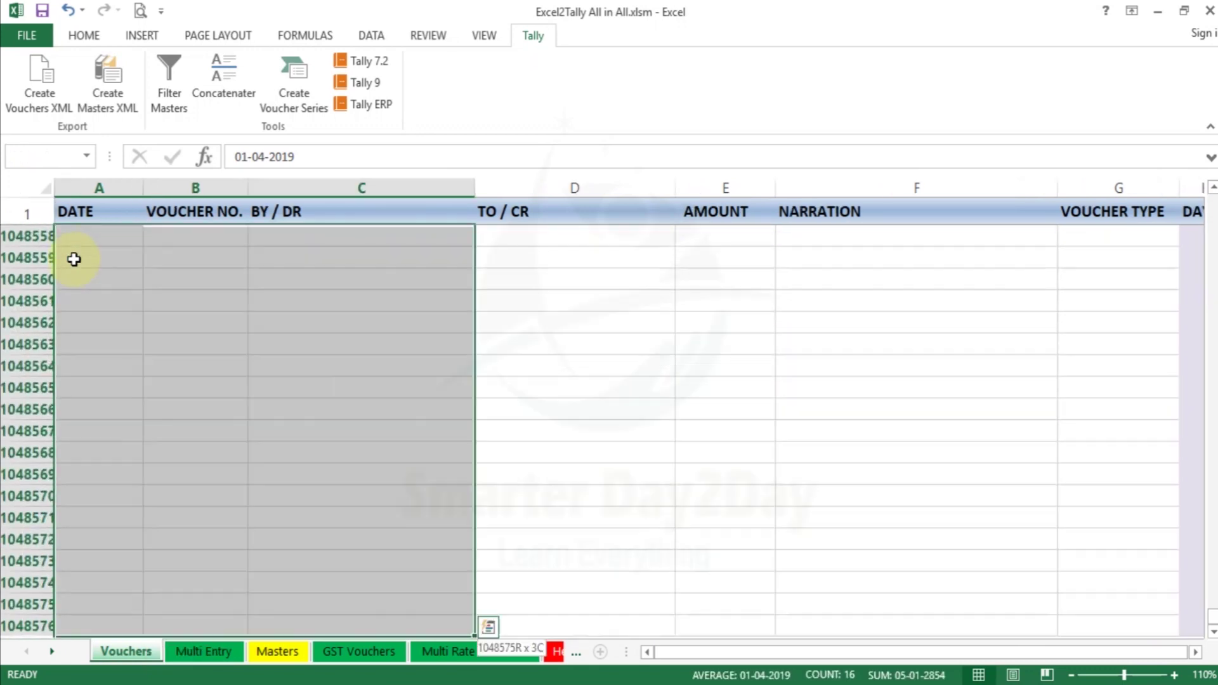
pyautogui.hotkey('shift', 'Right')
pyautogui.hotkey('shift', 'Right')
pyautogui.hotkey('shift', 'Right')
pyautogui.hotkey('shift', 'Right')
pyautogui.hotkey('shift', 'Right')
pyautogui.hotkey('shift', 'Left')
pyautogui.press('Delete')
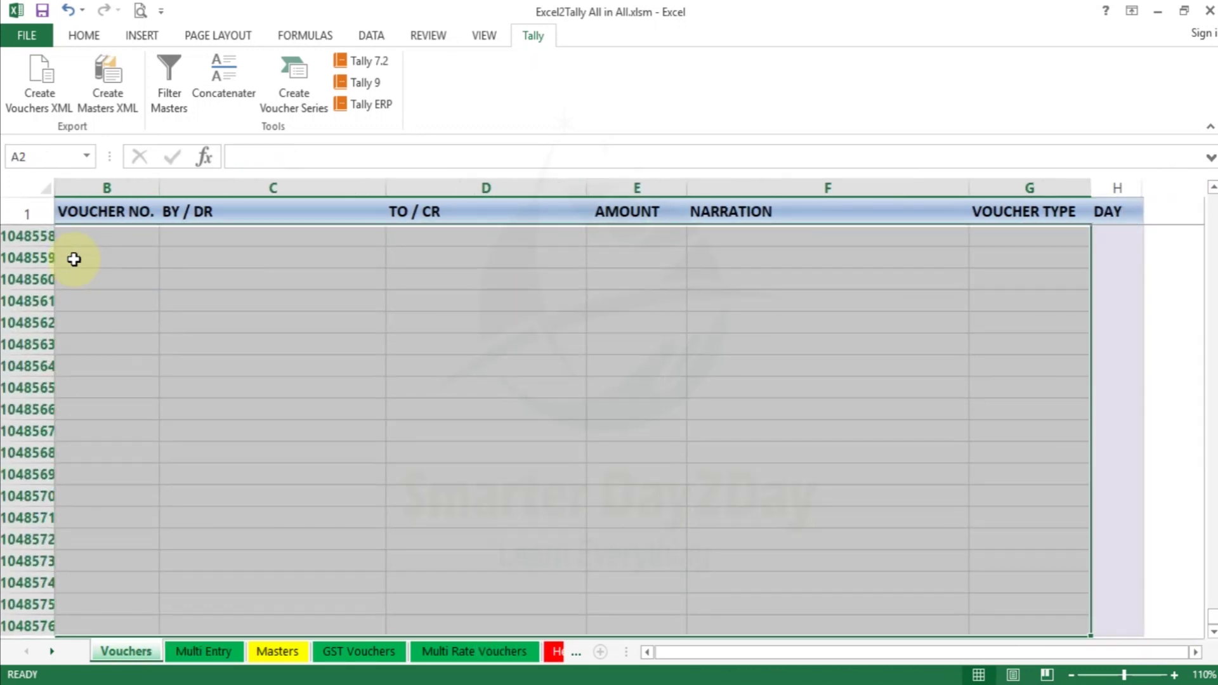
pyautogui.hotkey('ctrl', 'Home')
pyautogui.press('Down')
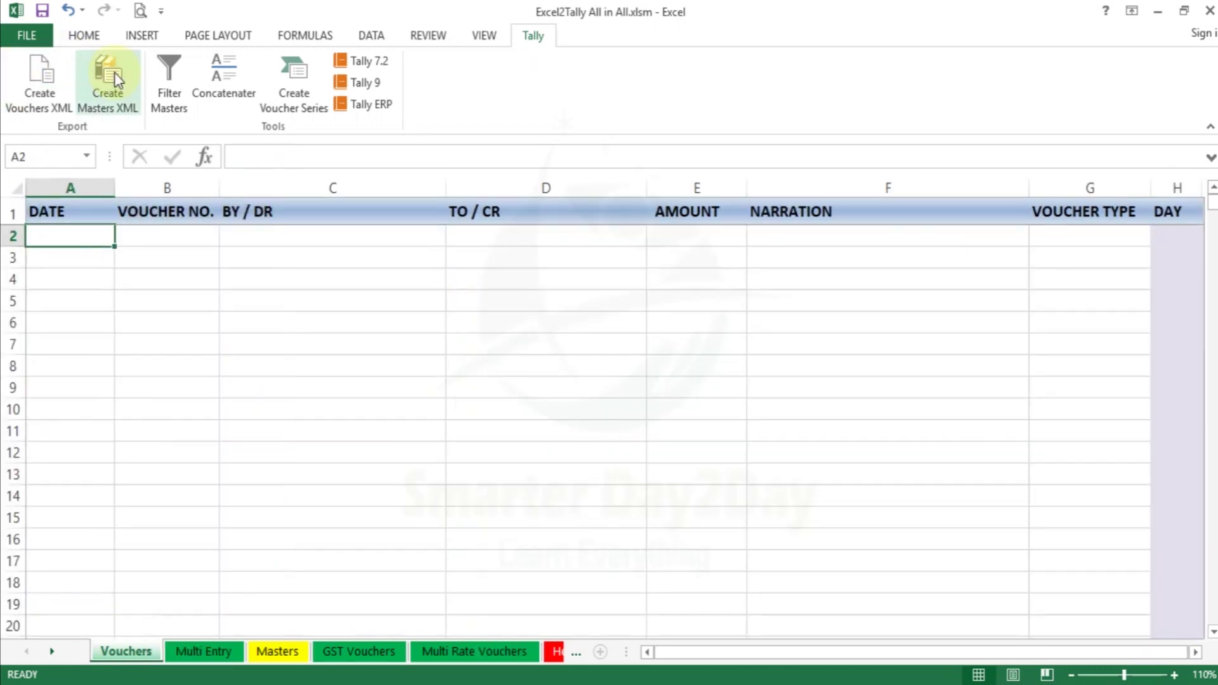
# Start a voucher series that debits Staff Welfare Expenses and credits Cash, with the narration "Being Cash Paid"
pyautogui.click(304, 116)
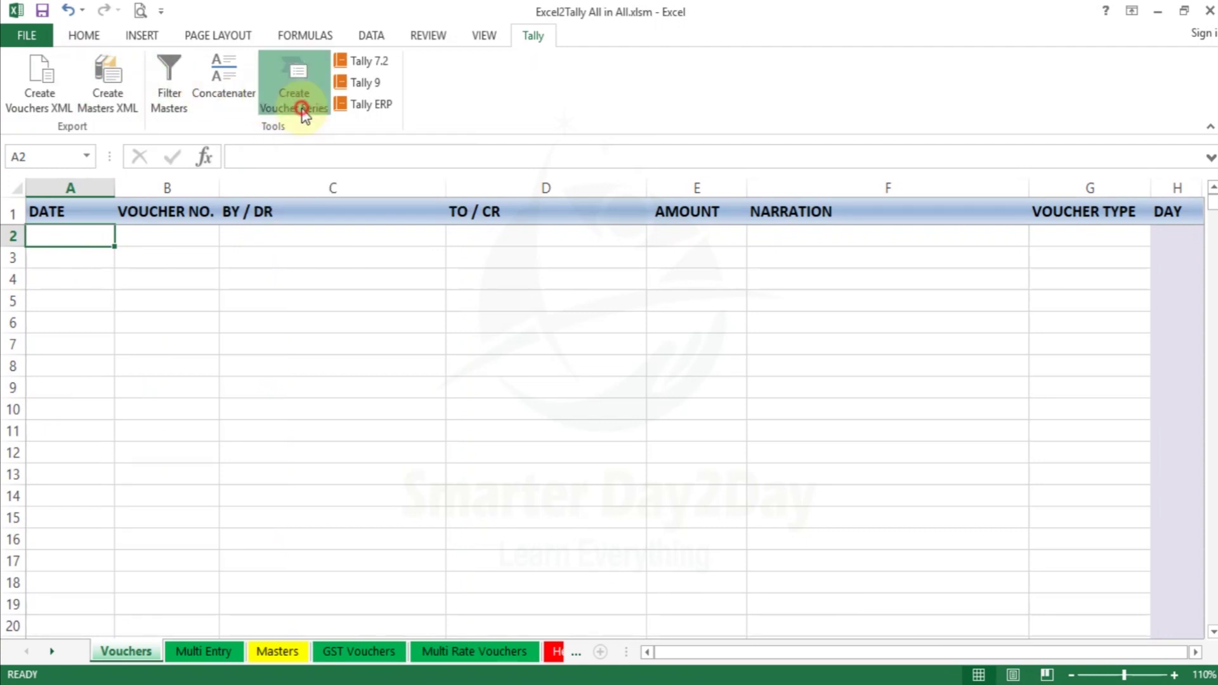
pyautogui.click(523, 140)
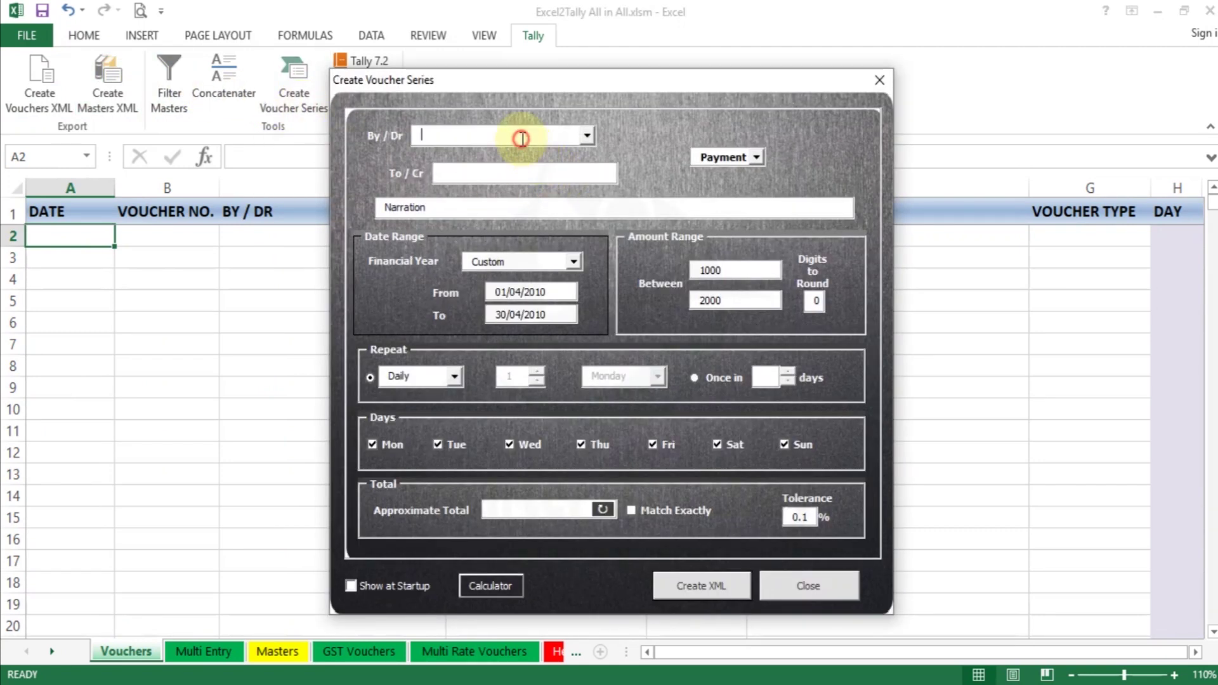
pyautogui.write('Staff Welfare Expenses')
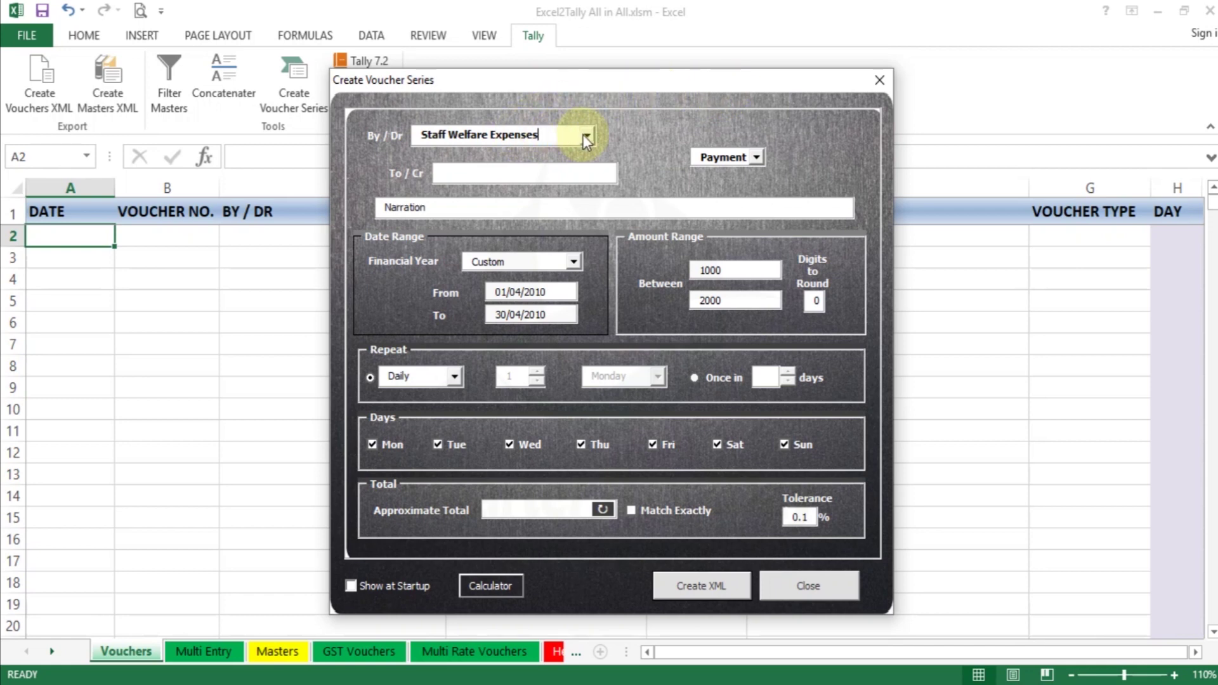
pyautogui.click(572, 167)
pyautogui.write('Cash')
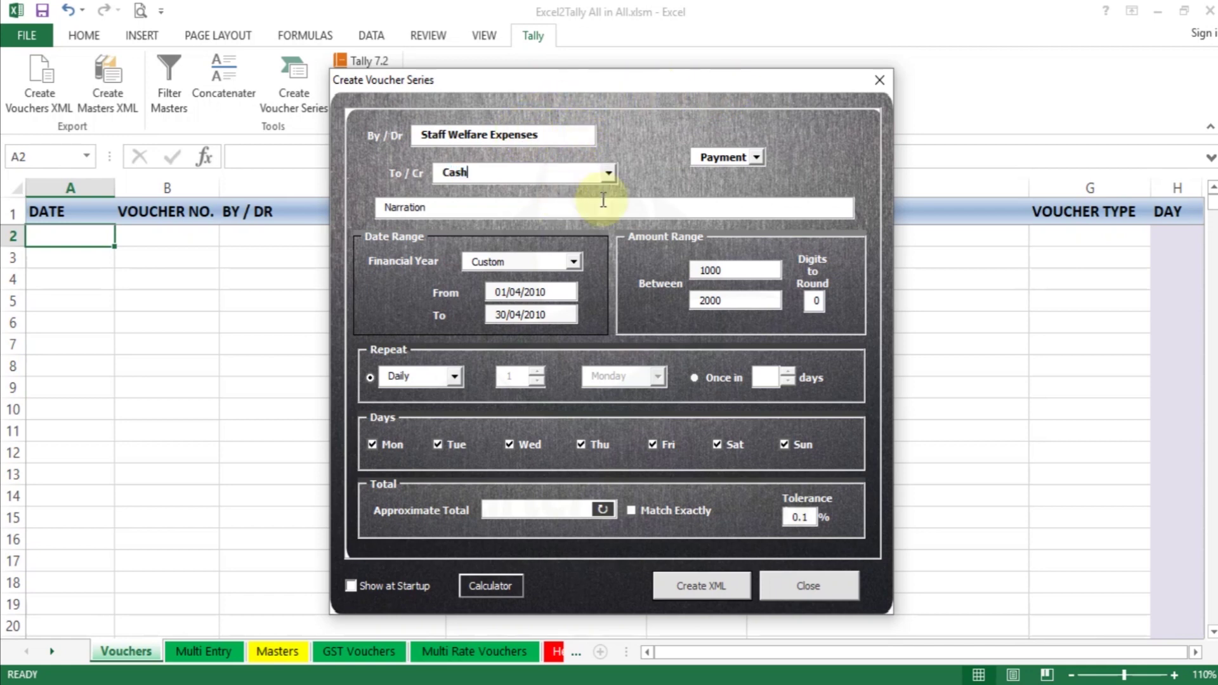
pyautogui.click(543, 202)
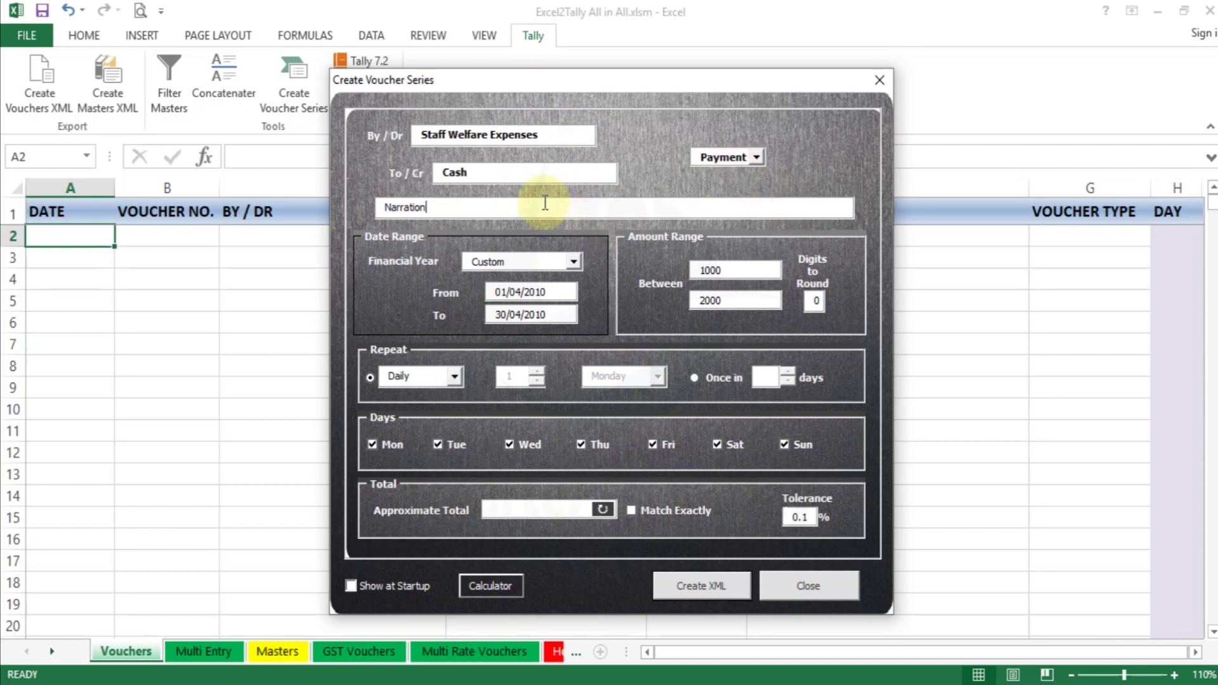
pyautogui.doubleClick(546, 203)
pyautogui.write('Being Cash Paid')
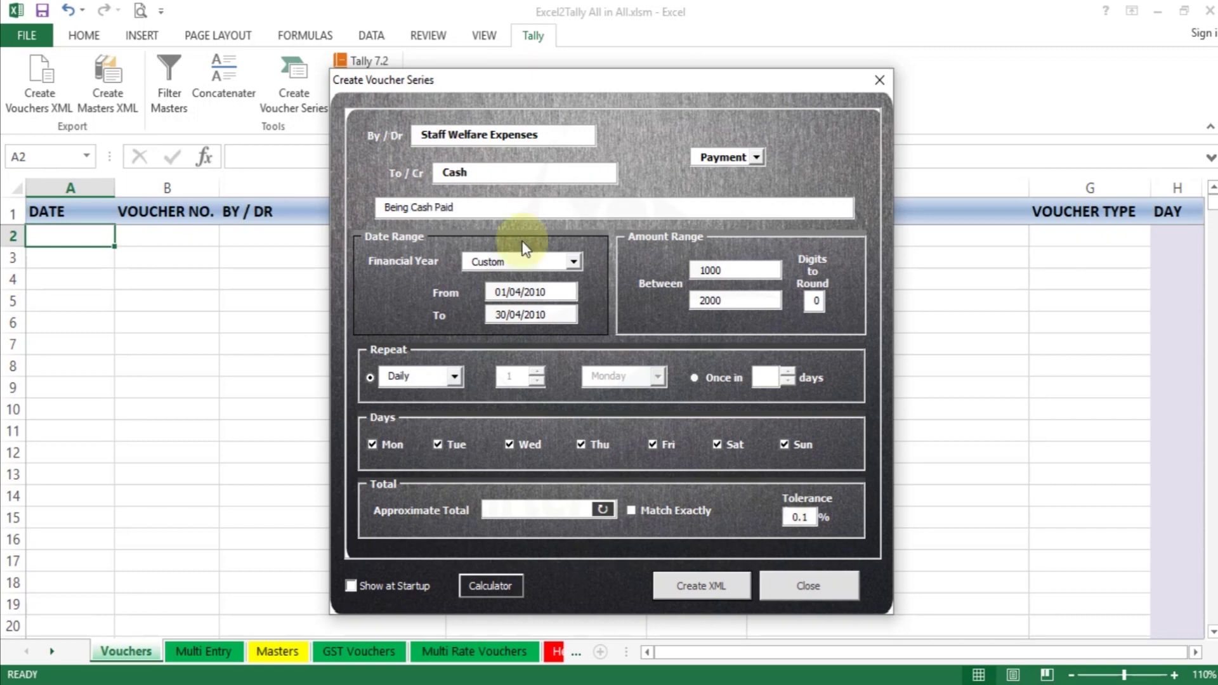
# Set the voucher series to financial year 2019-20 with amounts between 500 and 2500
pyautogui.click(573, 262)
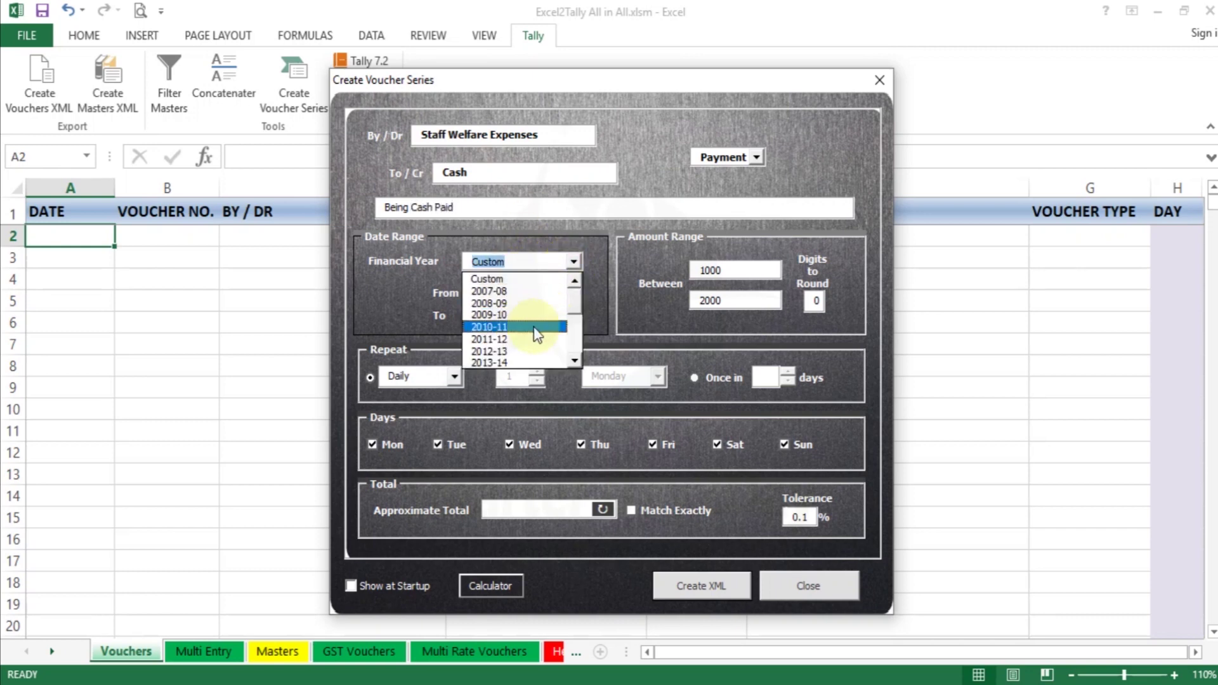
pyautogui.moveTo(575, 304); pyautogui.dragTo(570, 358)
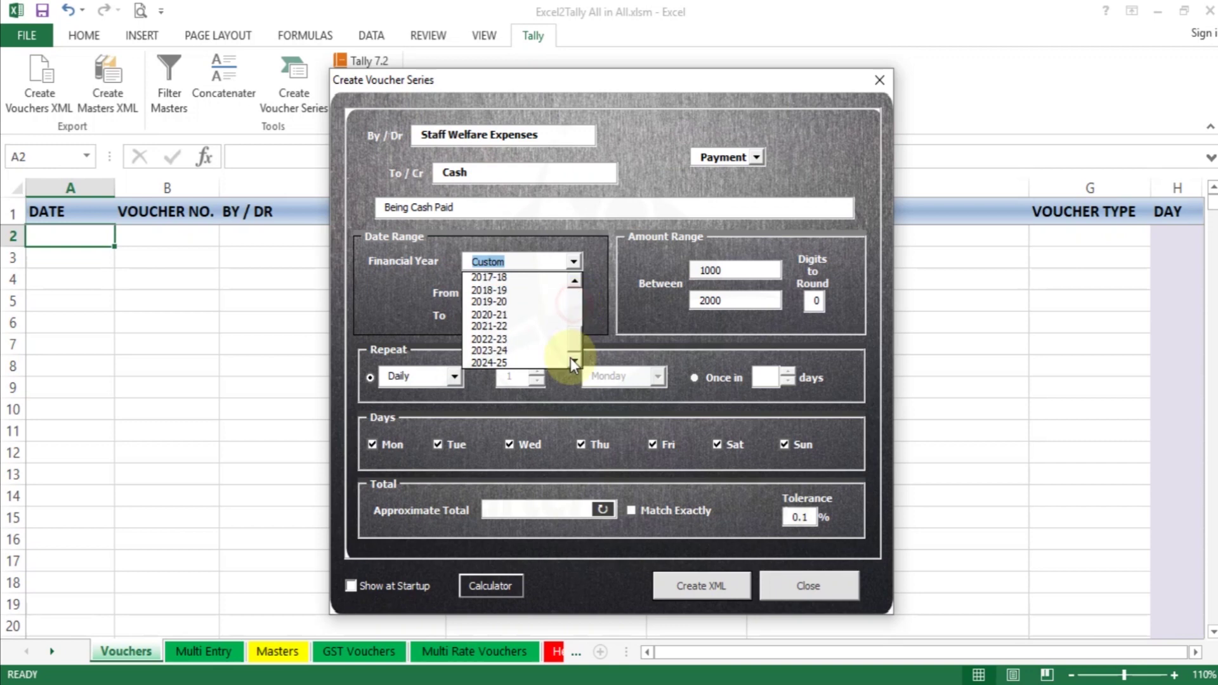
pyautogui.click(525, 301)
pyautogui.click(729, 270)
pyautogui.press('BackSpace')
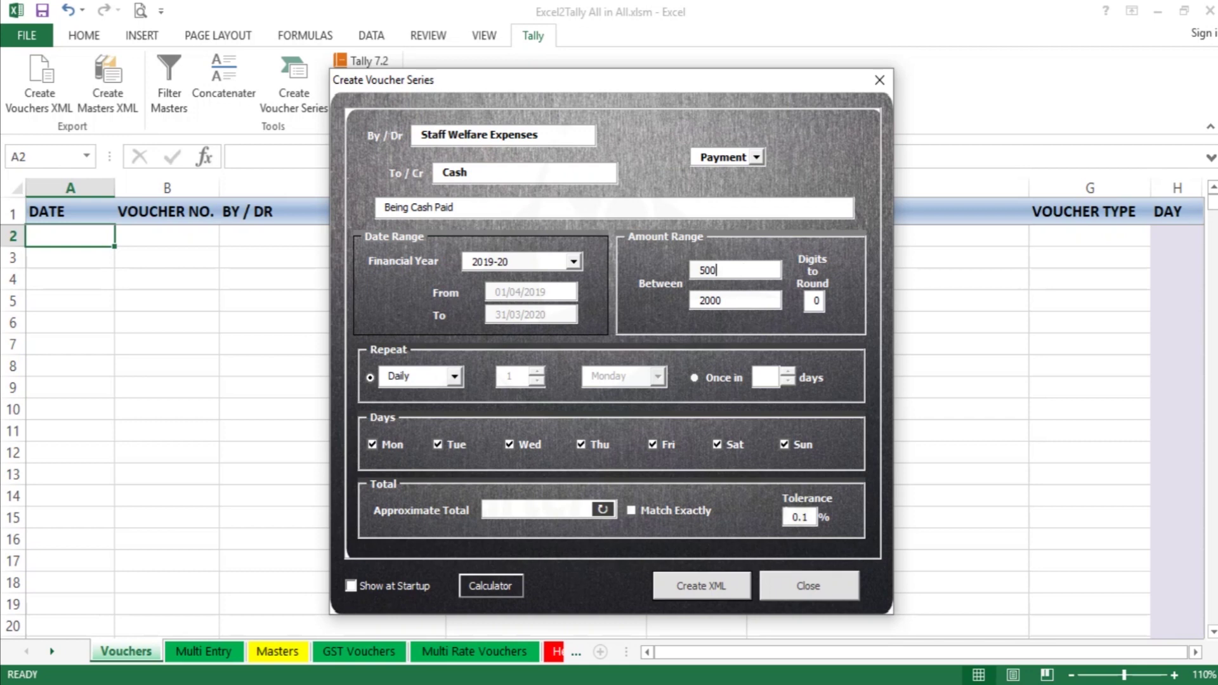
pyautogui.doubleClick(770, 300)
pyautogui.write('2')
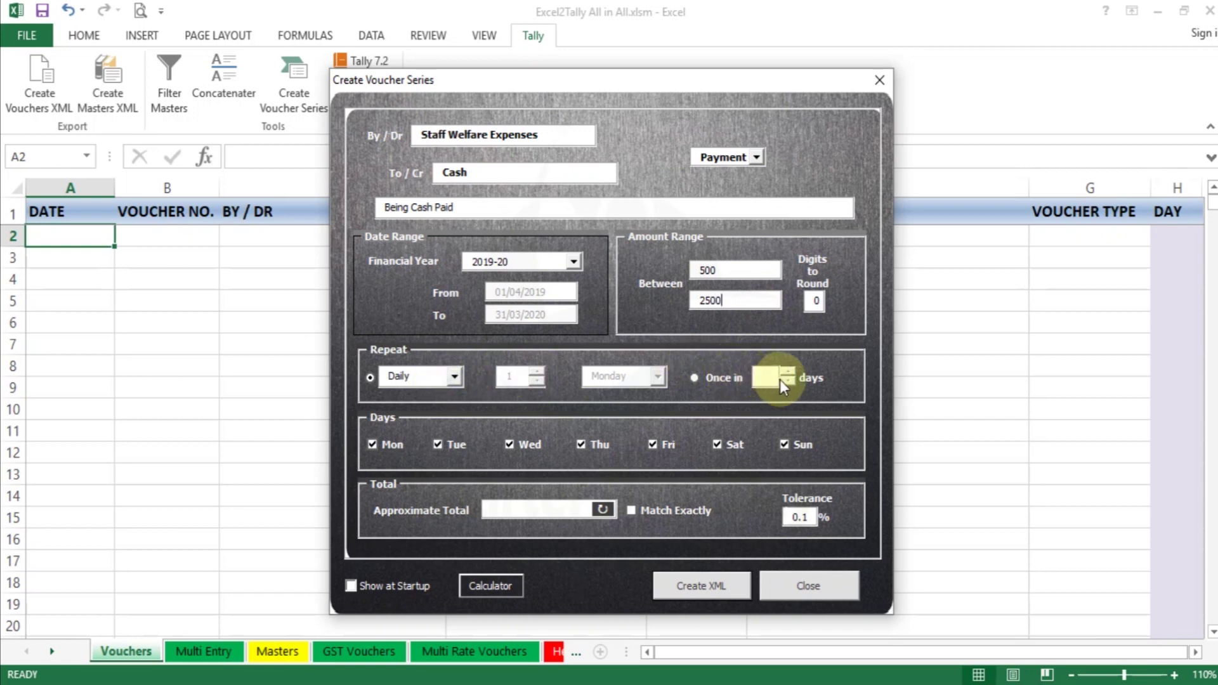
# Set the series to repeat daily and exclude Sunday from its days
pyautogui.click(795, 371)
pyautogui.click(703, 375)
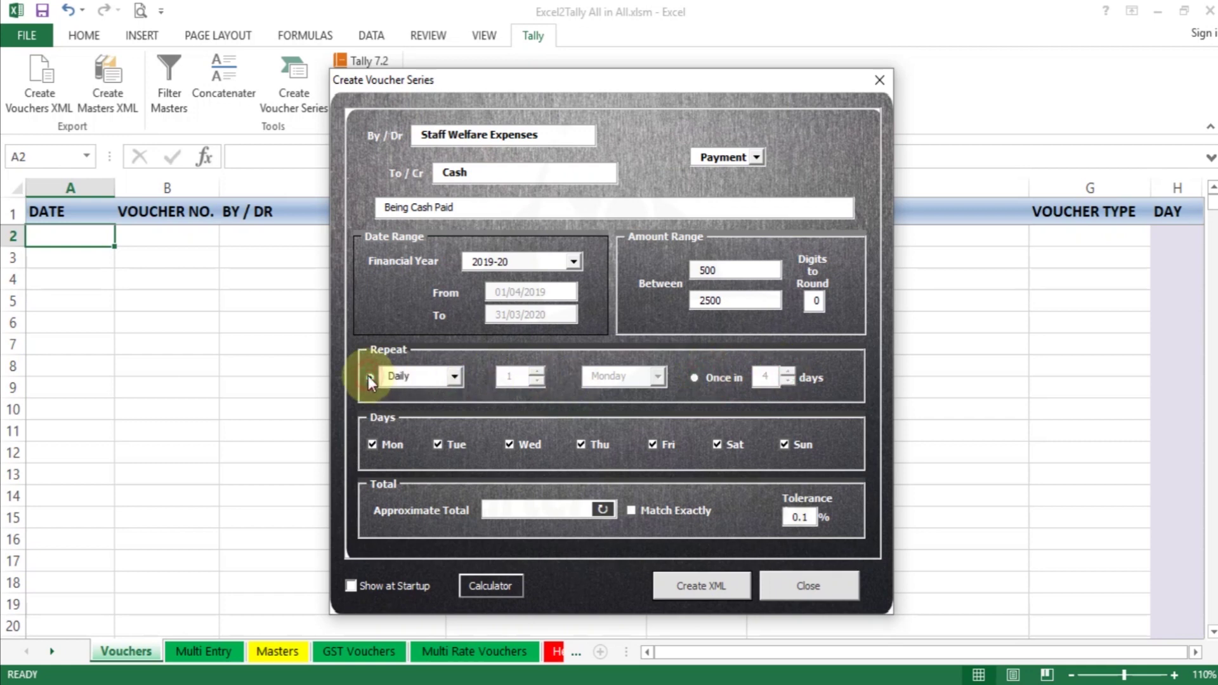
pyautogui.click(460, 385)
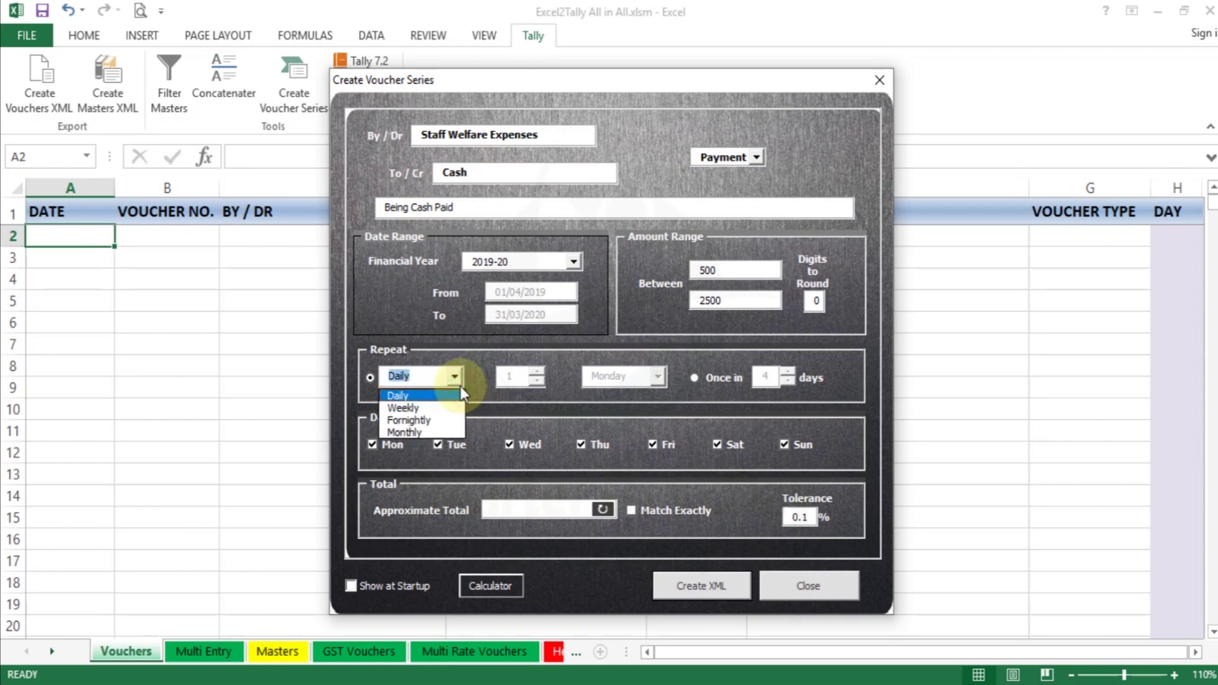
pyautogui.click(426, 396)
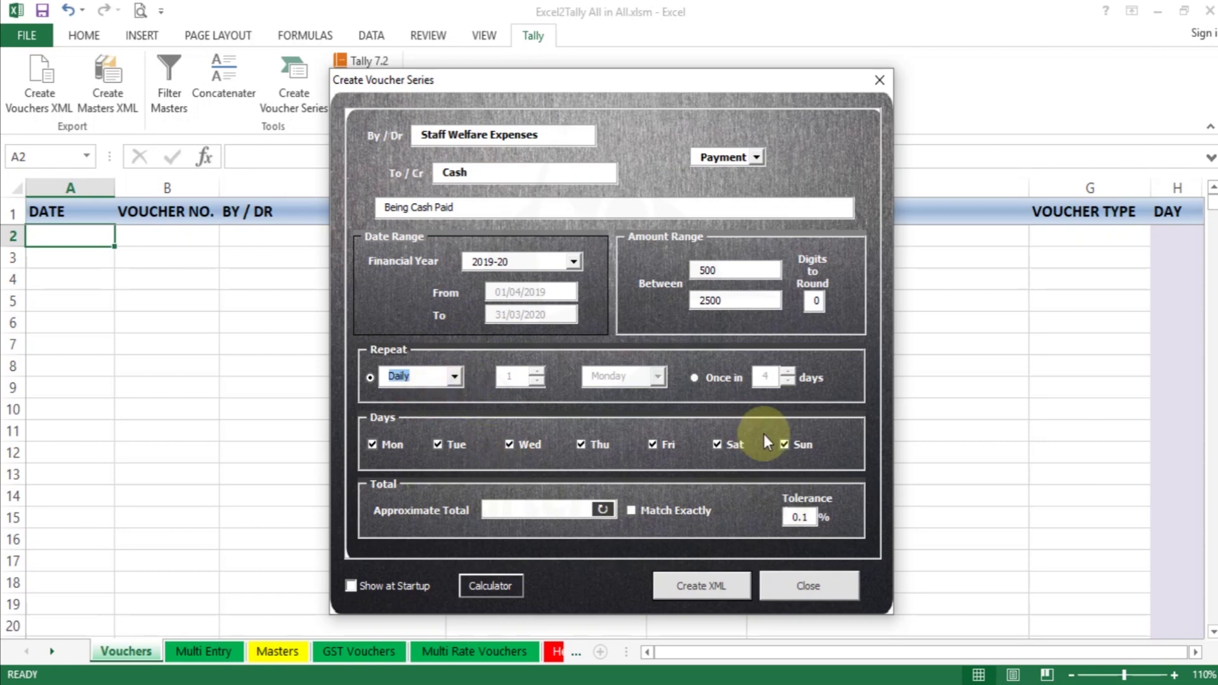
pyautogui.click(787, 444)
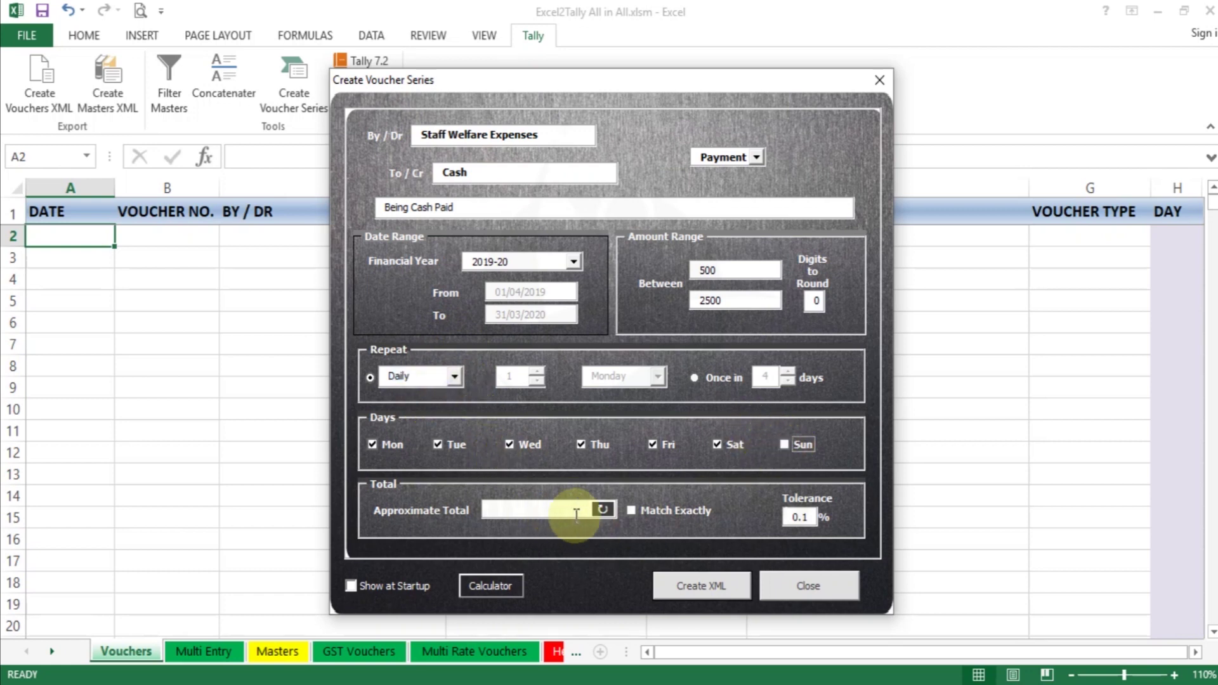
# Generate the voucher series and save it as VRandom.xml, declining the automatic import into Tally
pyautogui.click(702, 585)
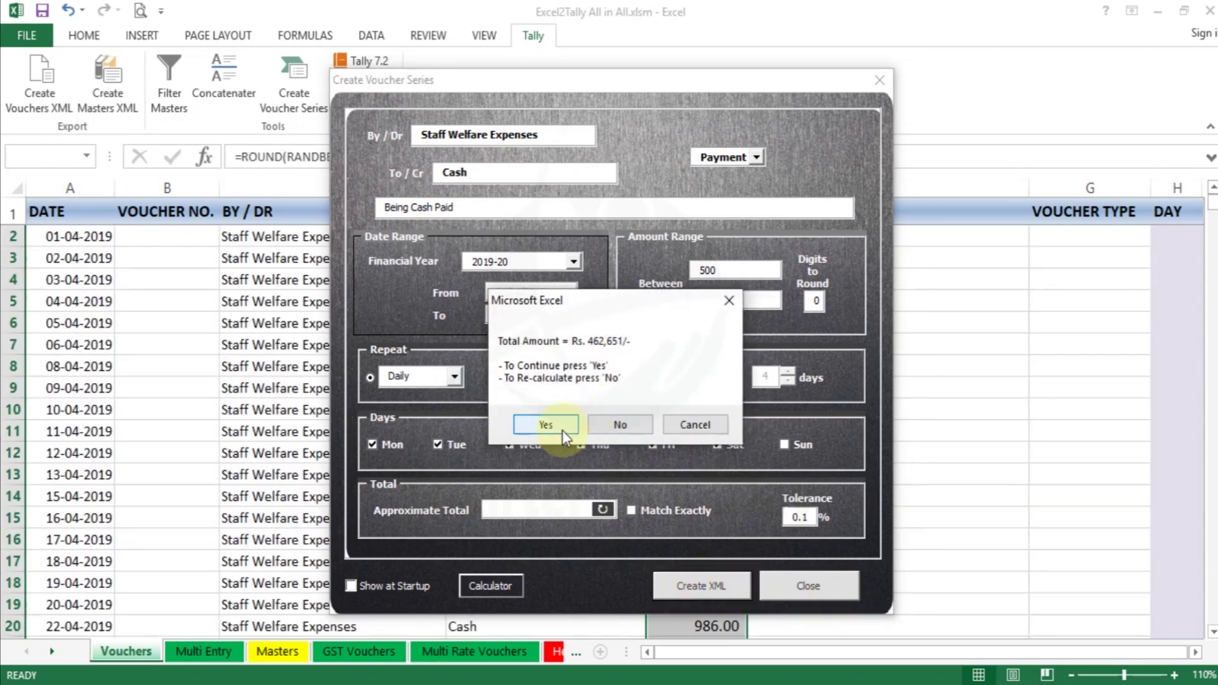
pyautogui.click(550, 427)
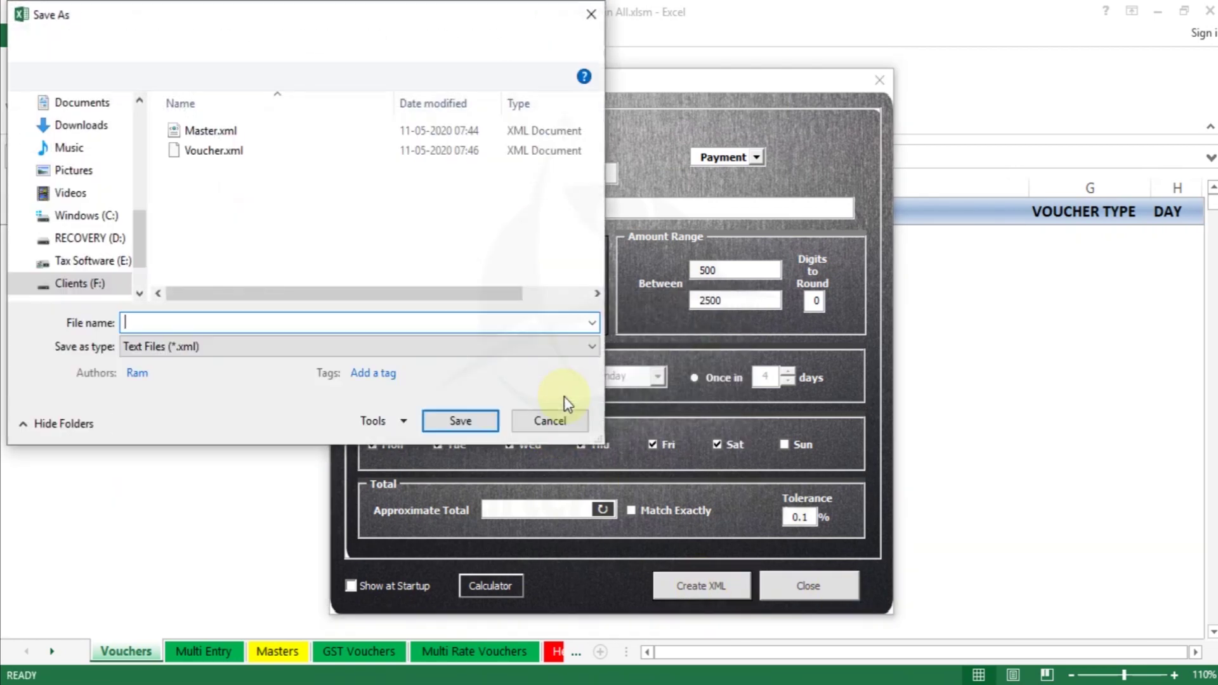
pyautogui.write('VRandom')
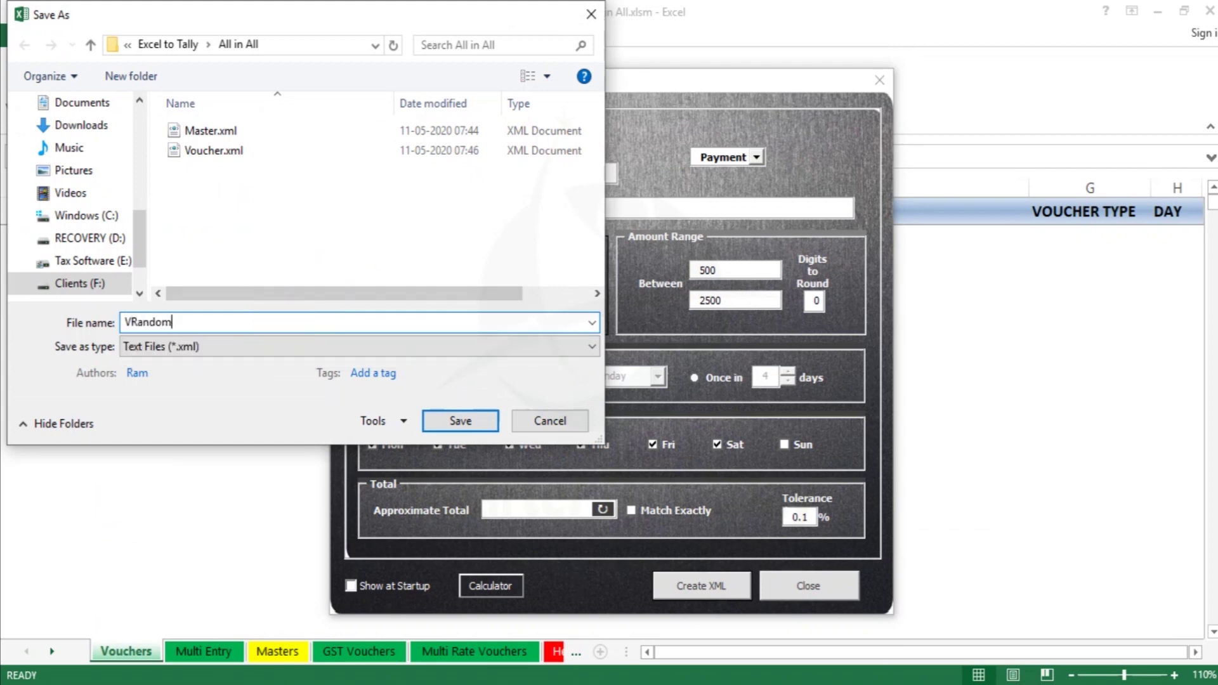
pyautogui.press('Return')
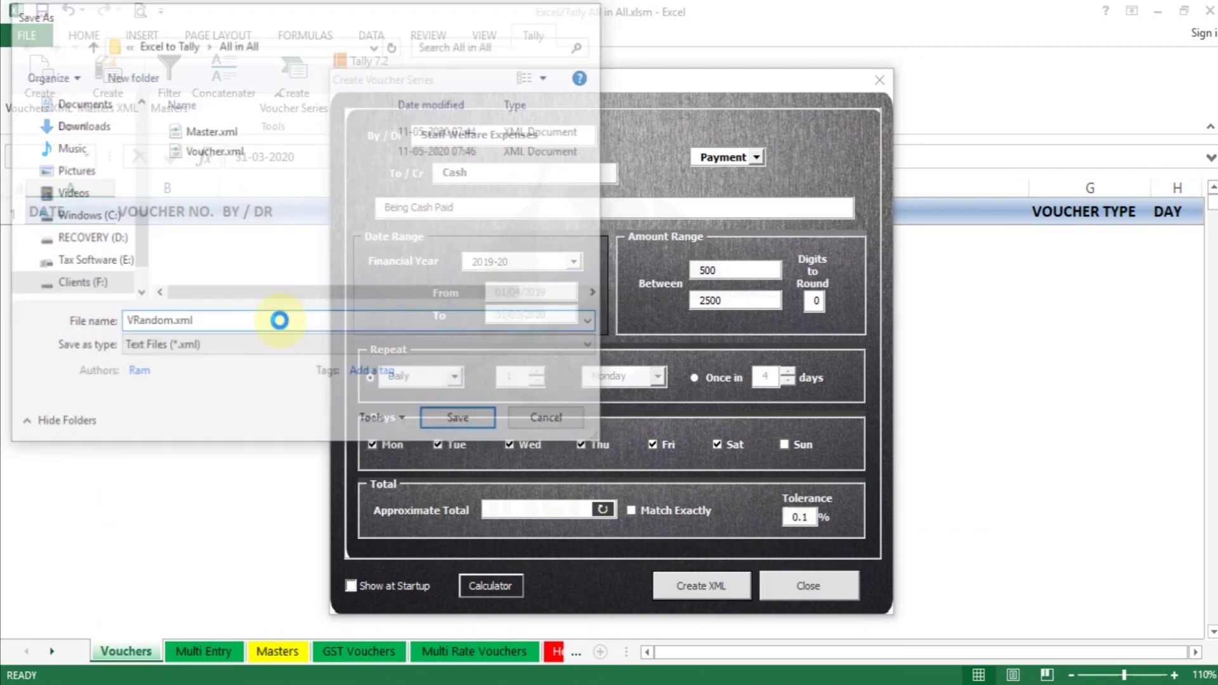
pyautogui.click(664, 422)
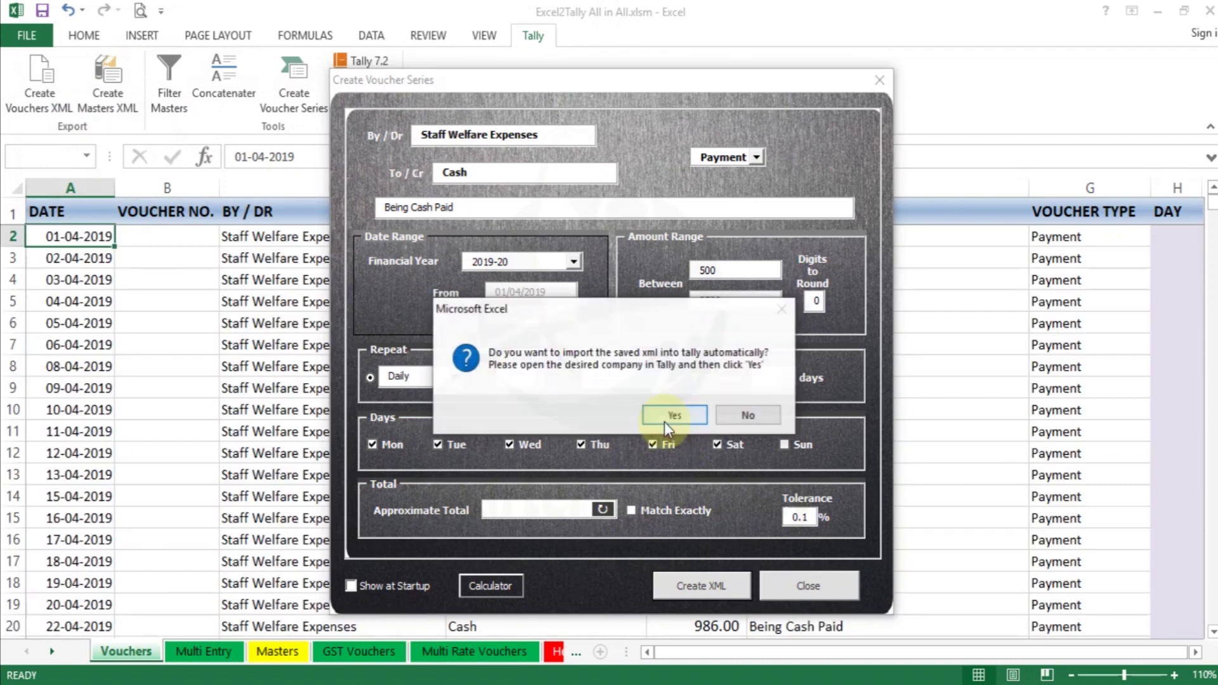
pyautogui.click(752, 410)
# Examine the generated voucher rows on the Vouchers sheet, from the first dates down to the last entry
pyautogui.click(757, 235)
pyautogui.press('Left')
pyautogui.press('Left')
pyautogui.press('Down')
pyautogui.press('Left')
pyautogui.press('Left')
pyautogui.press('Left')
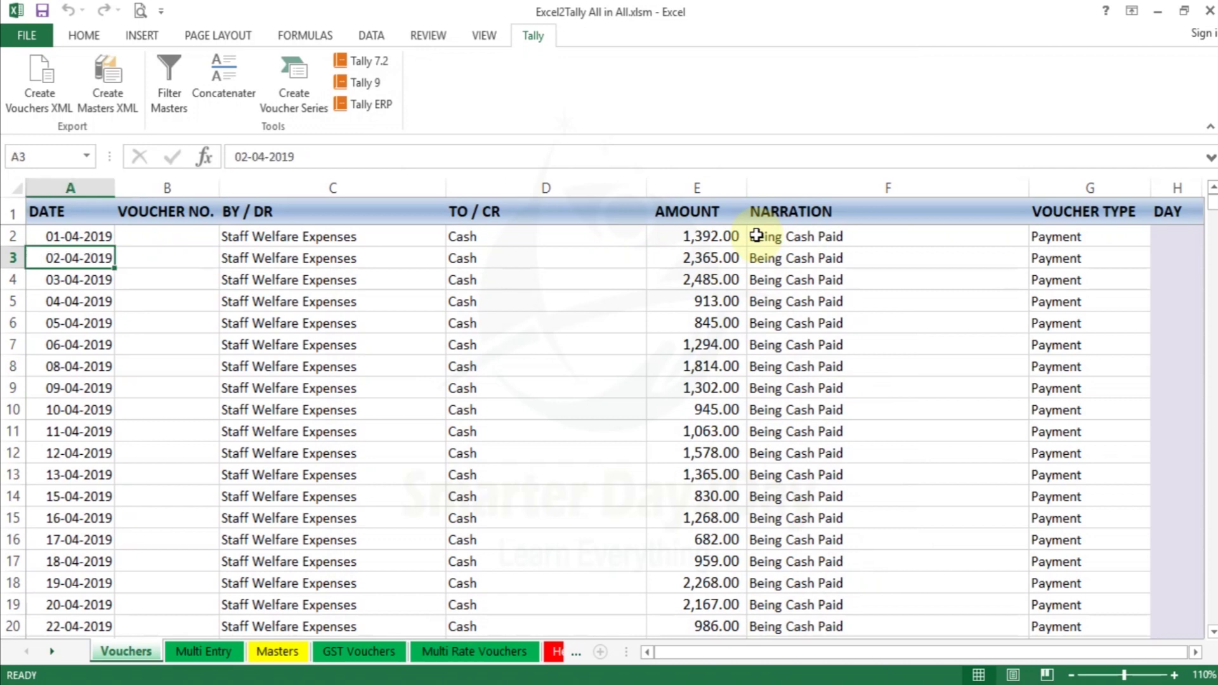
pyautogui.press('Right')
pyautogui.press('Right')
pyautogui.hotkey('ctrl', 'Down')
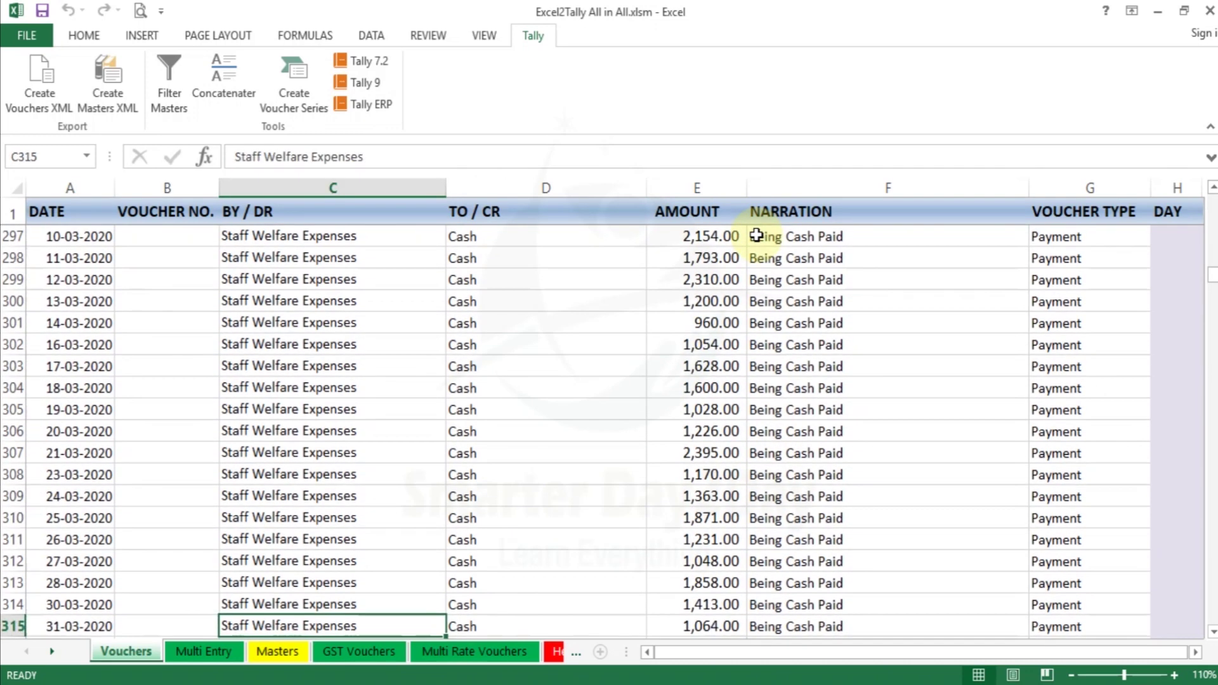
pyautogui.press('Down')
pyautogui.press('Up')
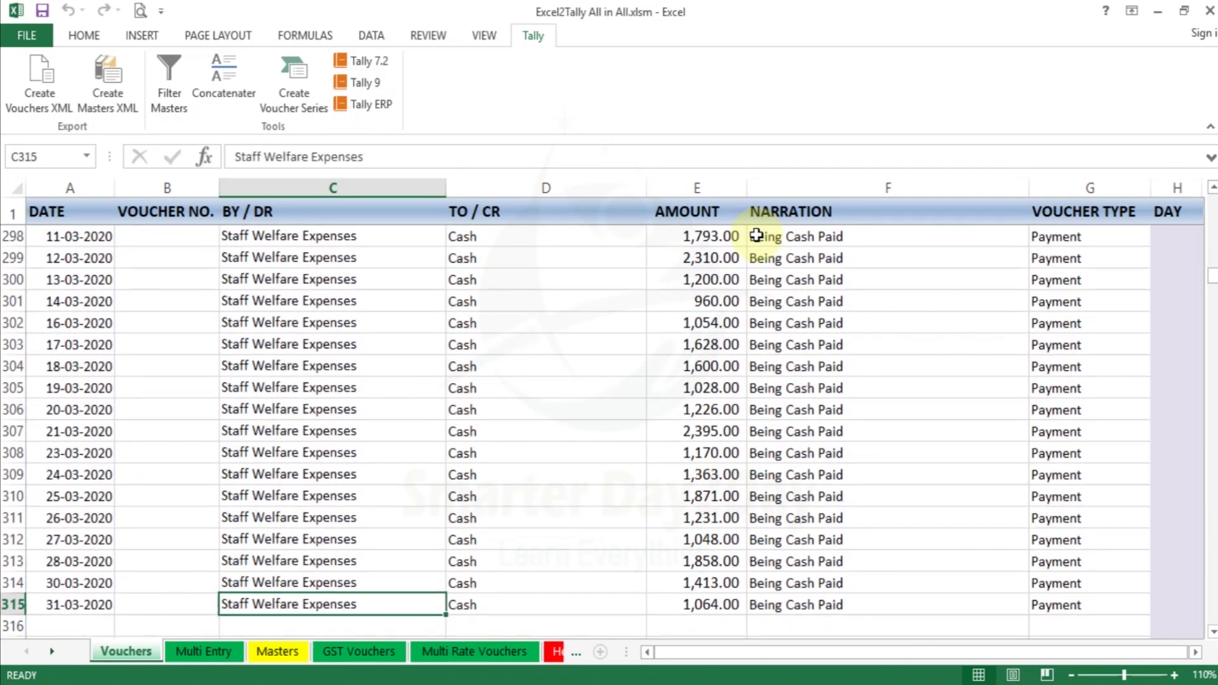
pyautogui.press('Left')
pyautogui.press('Left')
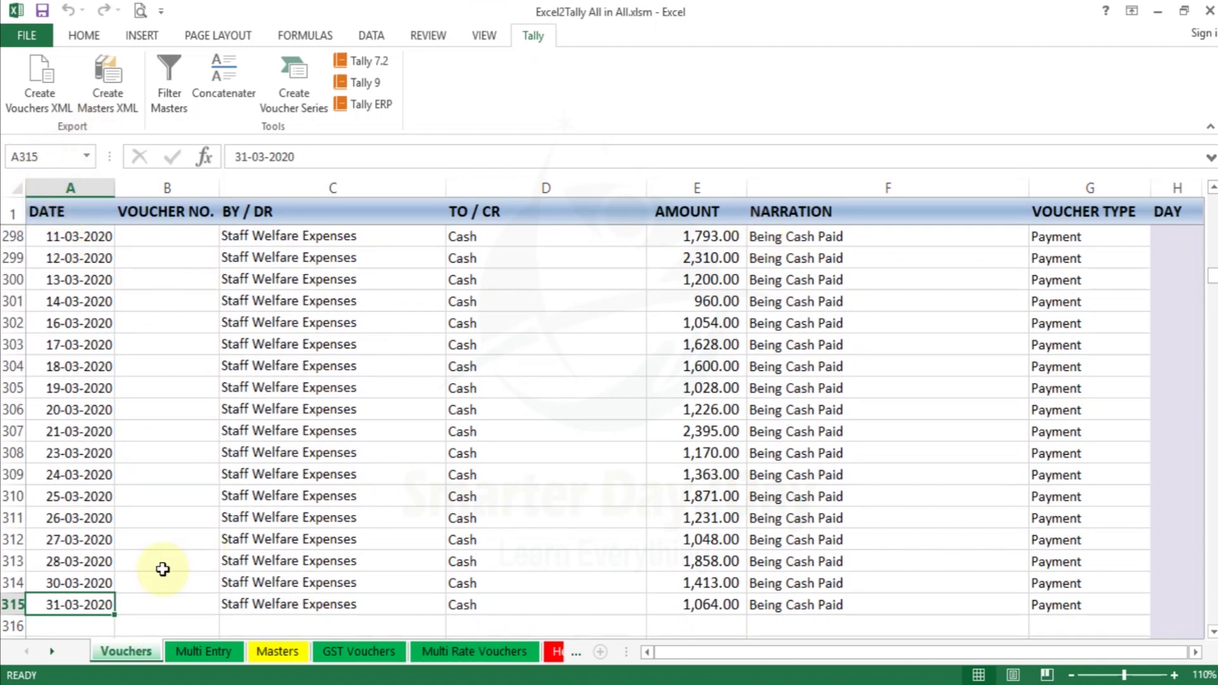
pyautogui.click(349, 587)
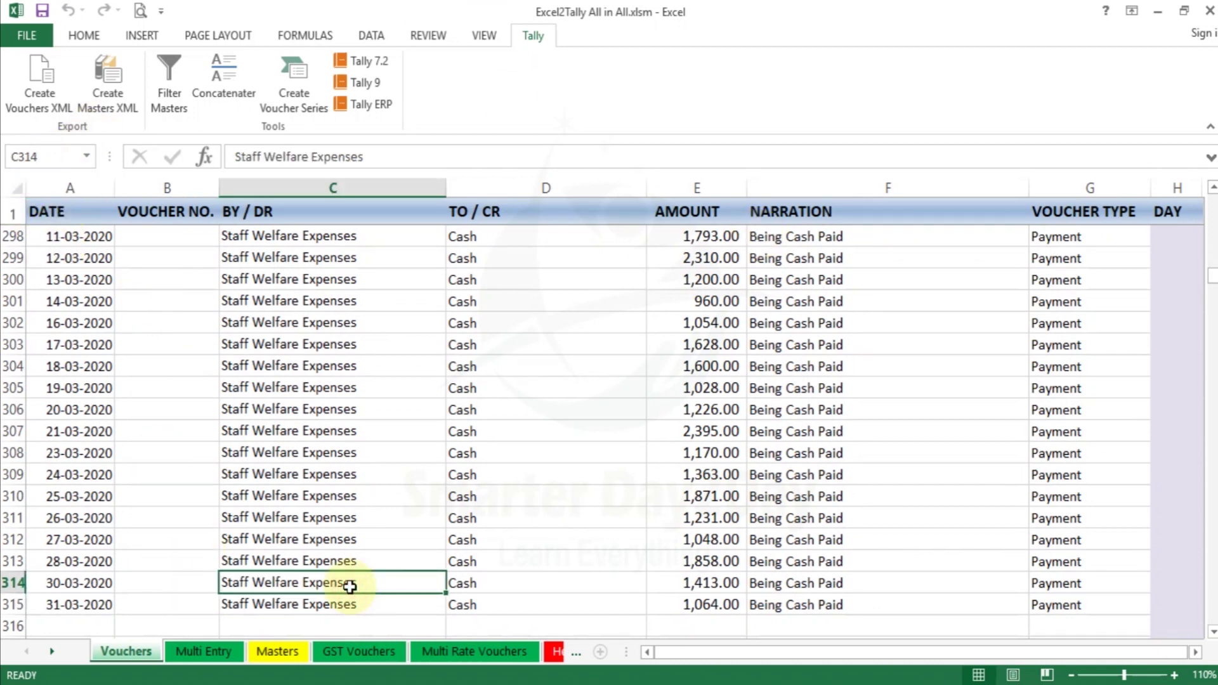
# Return to the first voucher row and check the generated amounts in the opening rows
pyautogui.hotkey('ctrl', 'Home')
pyautogui.press('Right')
pyautogui.press('Right')
pyautogui.press('Right')
pyautogui.press('Right')
pyautogui.press('Right')
pyautogui.press('Left')
pyautogui.press('Down')
pyautogui.press('Down')
pyautogui.press('Down')
pyautogui.press('Down')
pyautogui.press('Down')
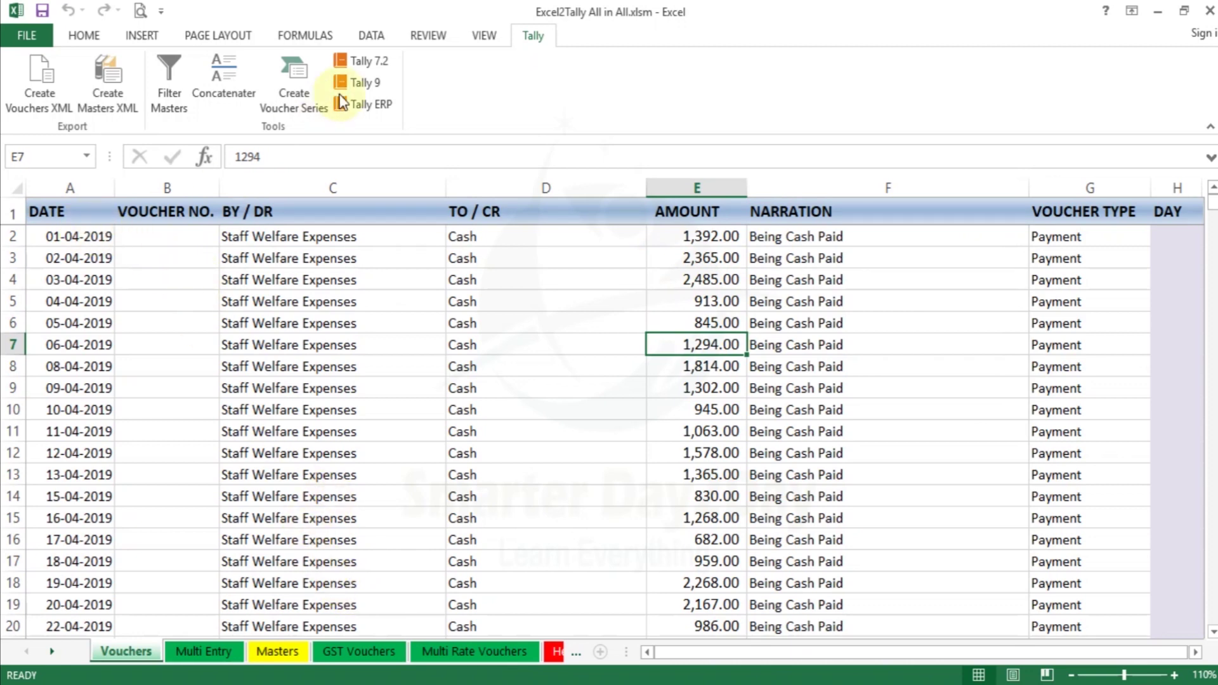
# Start another payment voucher series that debits Staff Welfare Expenses and credits Cash
pyautogui.click(295, 101)
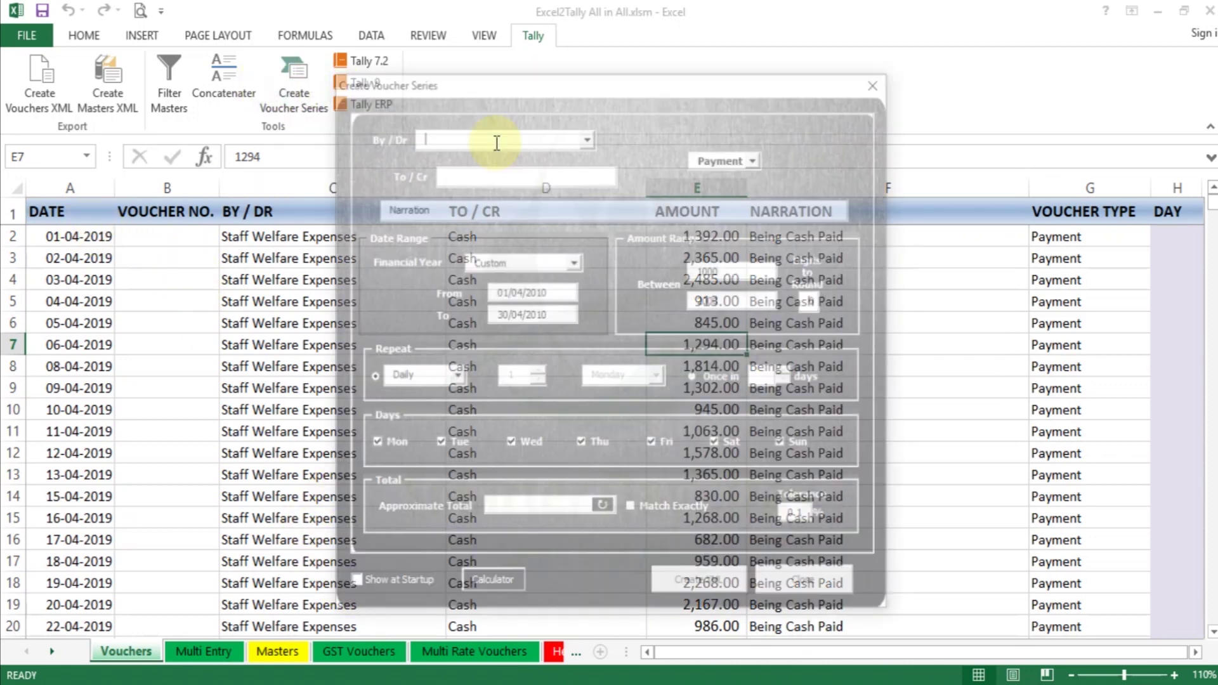
pyautogui.click(540, 137)
pyautogui.write('Staff')
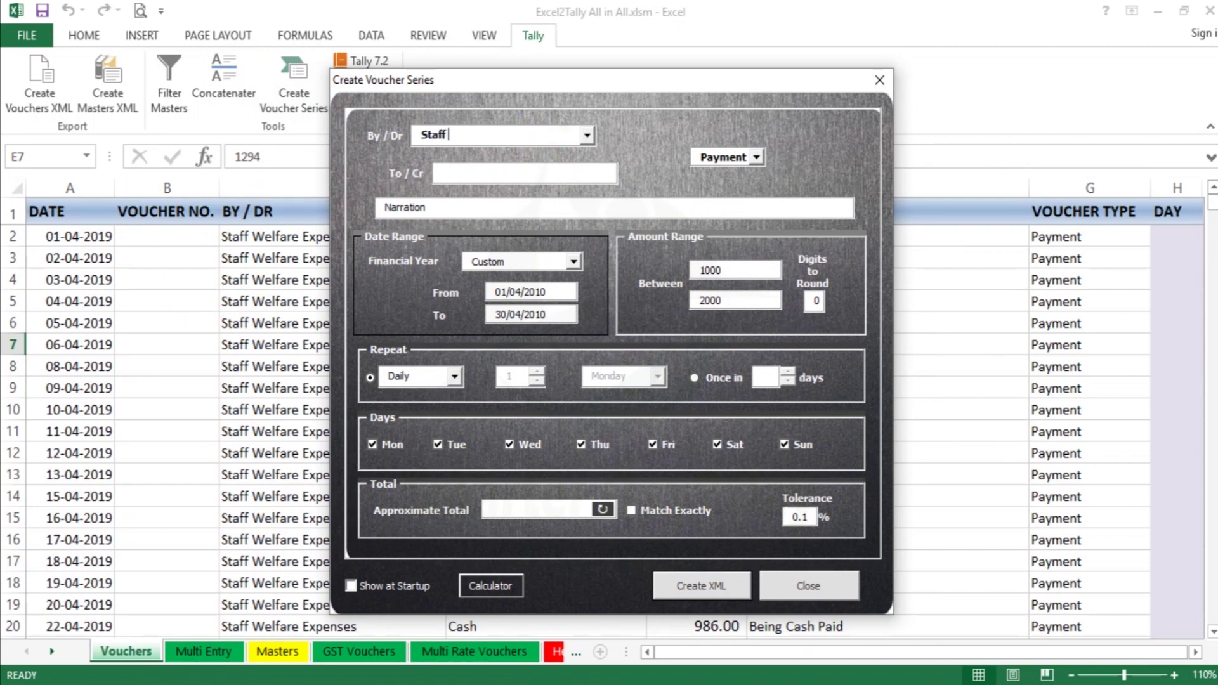
pyautogui.write(' Welfare Expenses')
pyautogui.click(565, 175)
pyautogui.write('Cash')
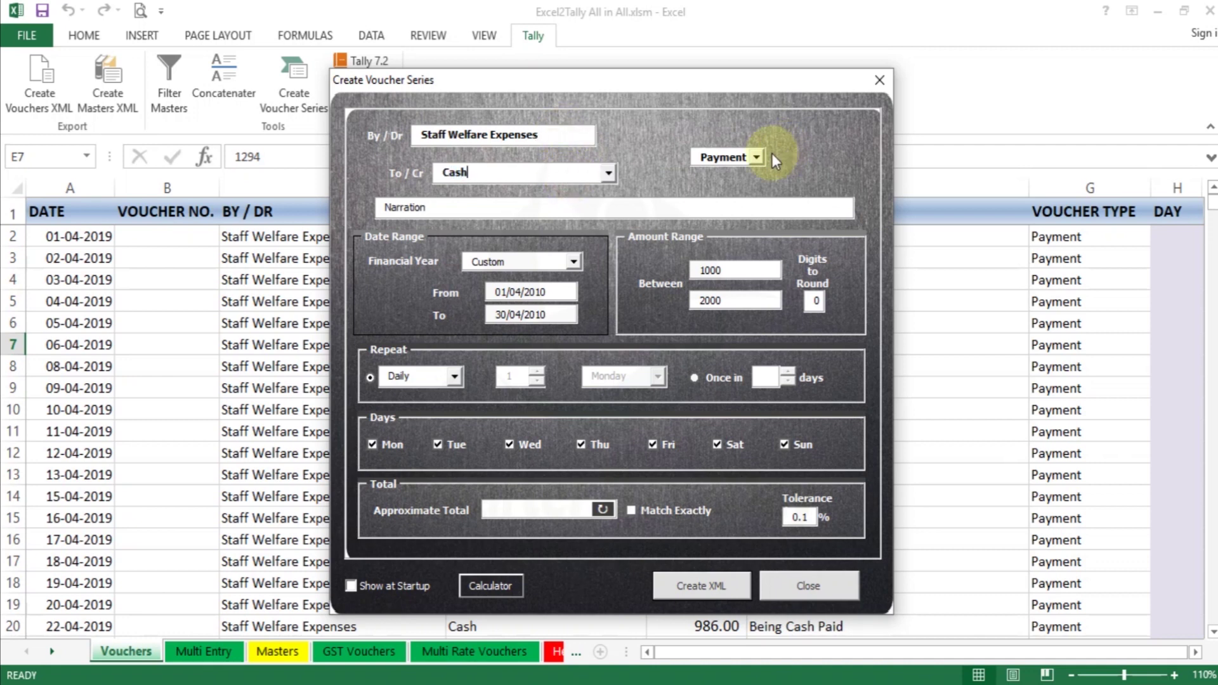
pyautogui.click(655, 205)
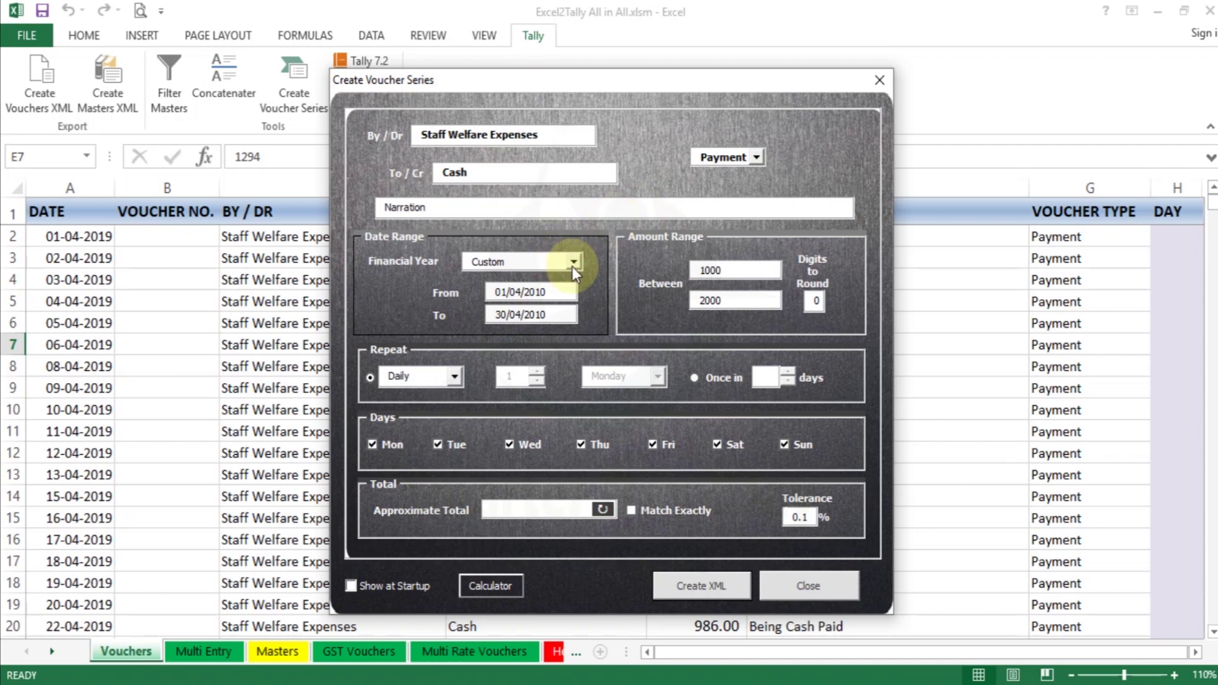
# Set the new series to financial year 2019-20 with both amount limits at 500
pyautogui.click(573, 262)
pyautogui.click(576, 345)
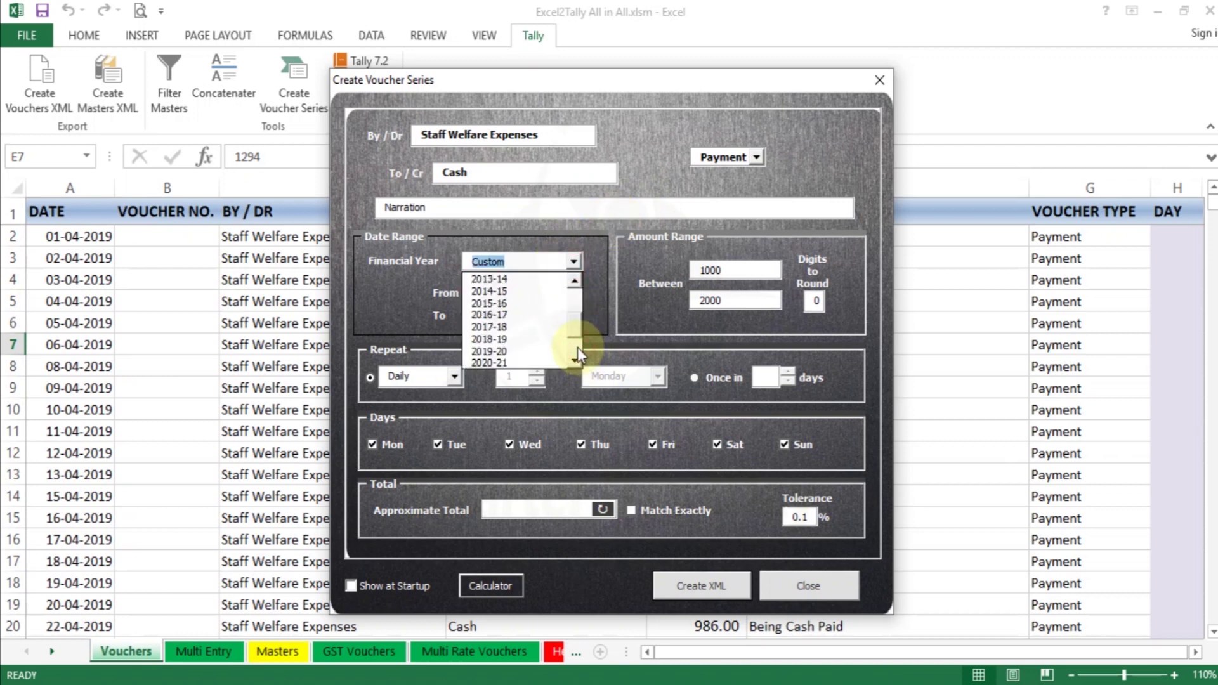
pyautogui.click(535, 352)
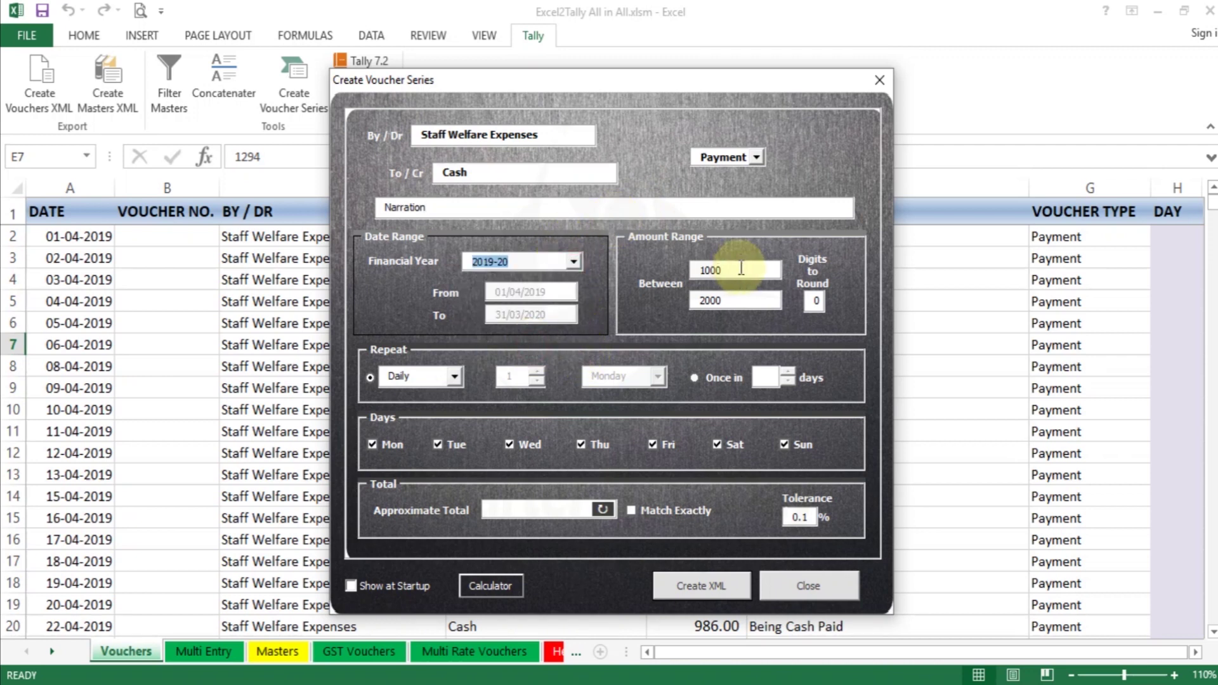
pyautogui.click(736, 270)
pyautogui.press('BackSpace')
pyautogui.press('BackSpace')
pyautogui.press('BackSpace')
pyautogui.press('BackSpace')
pyautogui.write('500')
pyautogui.press('Tab')
pyautogui.write('500')
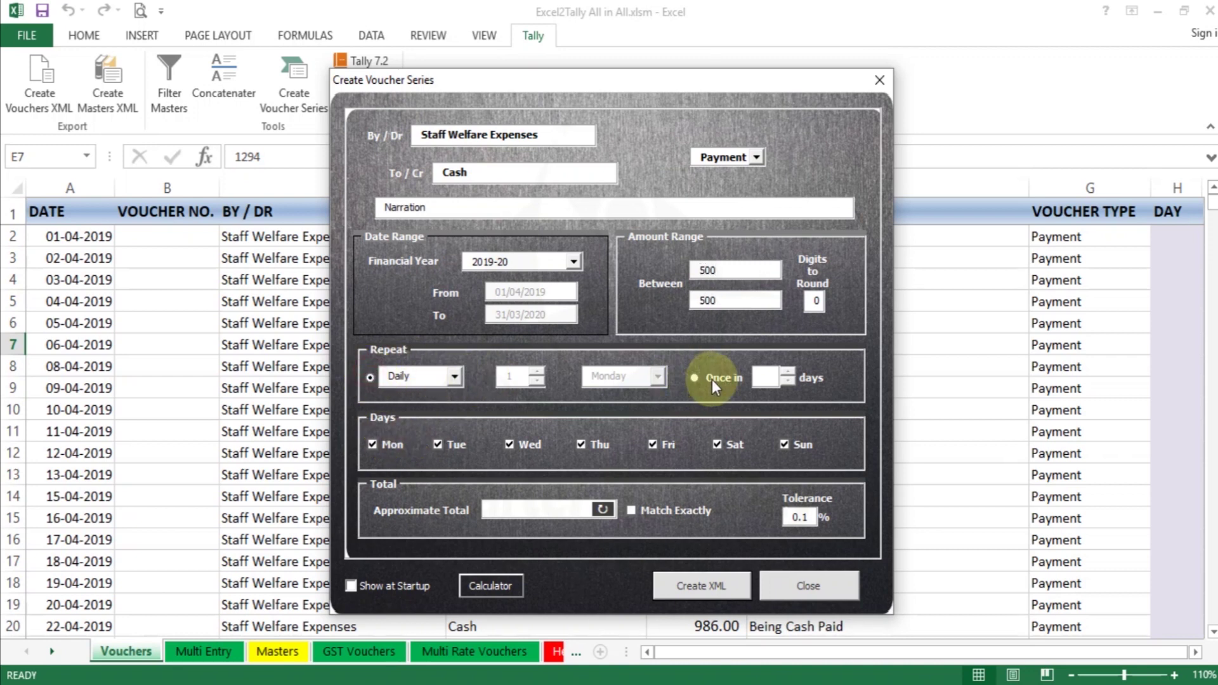
# Exclude Sunday from the series and calculate its approximate total, closing the series form without creating an XML
pyautogui.click(792, 445)
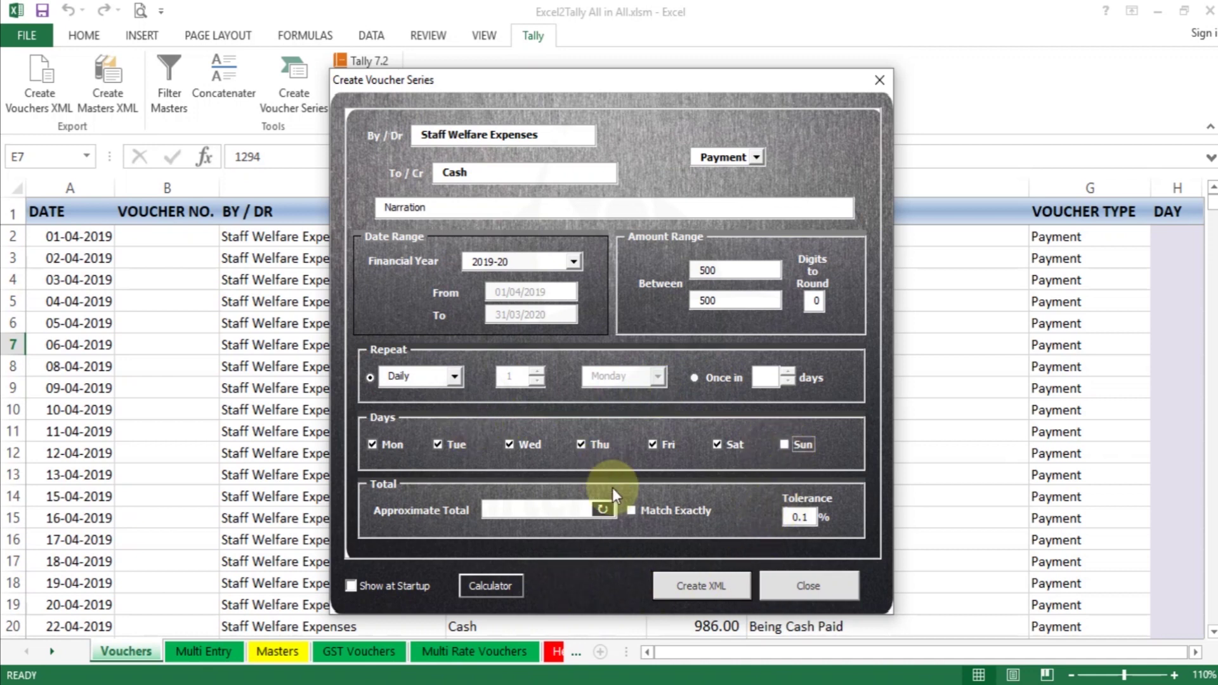
pyautogui.click(603, 509)
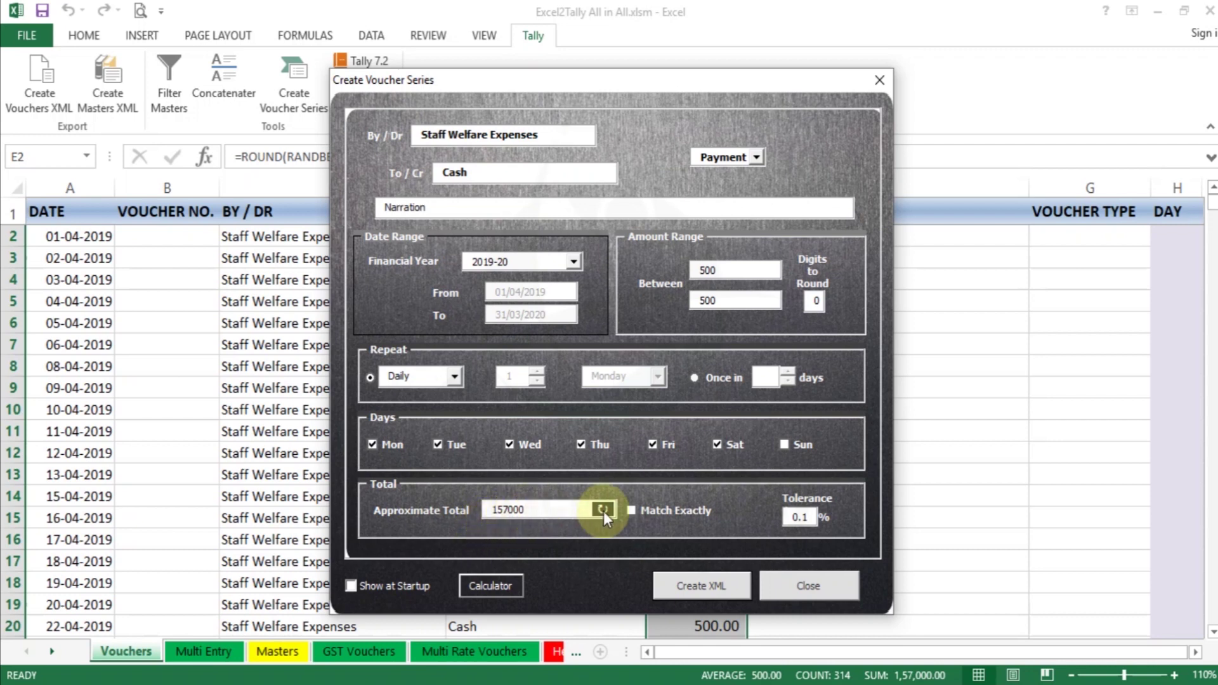
pyautogui.click(828, 582)
# Check the sum of the whole amount column on the Vouchers sheet, and return to the first voucher row
pyautogui.click(690, 255)
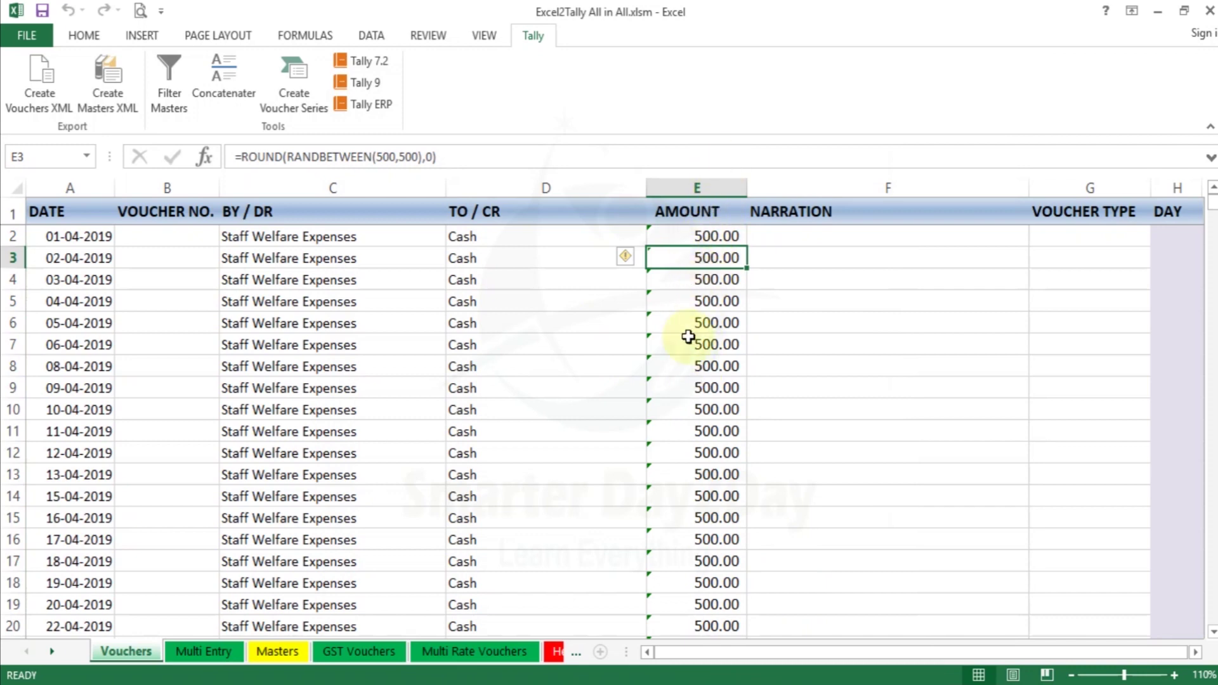
pyautogui.press('Up')
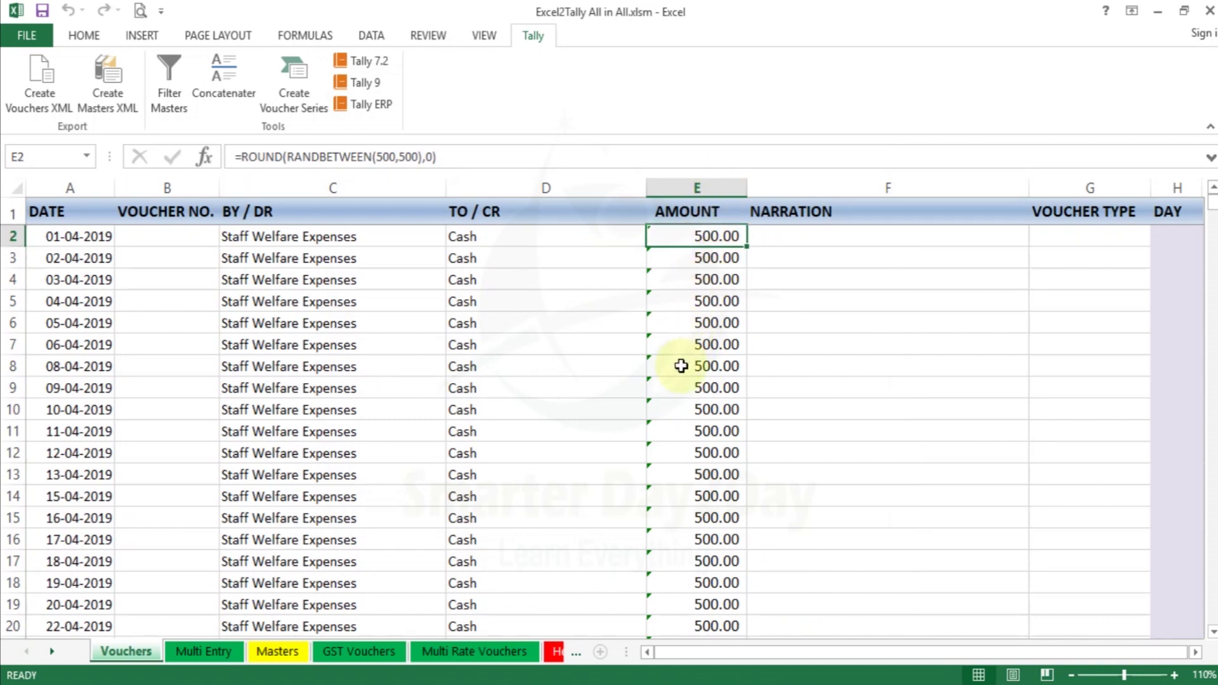
pyautogui.hotkey('ctrl', 'shift', 'Down')
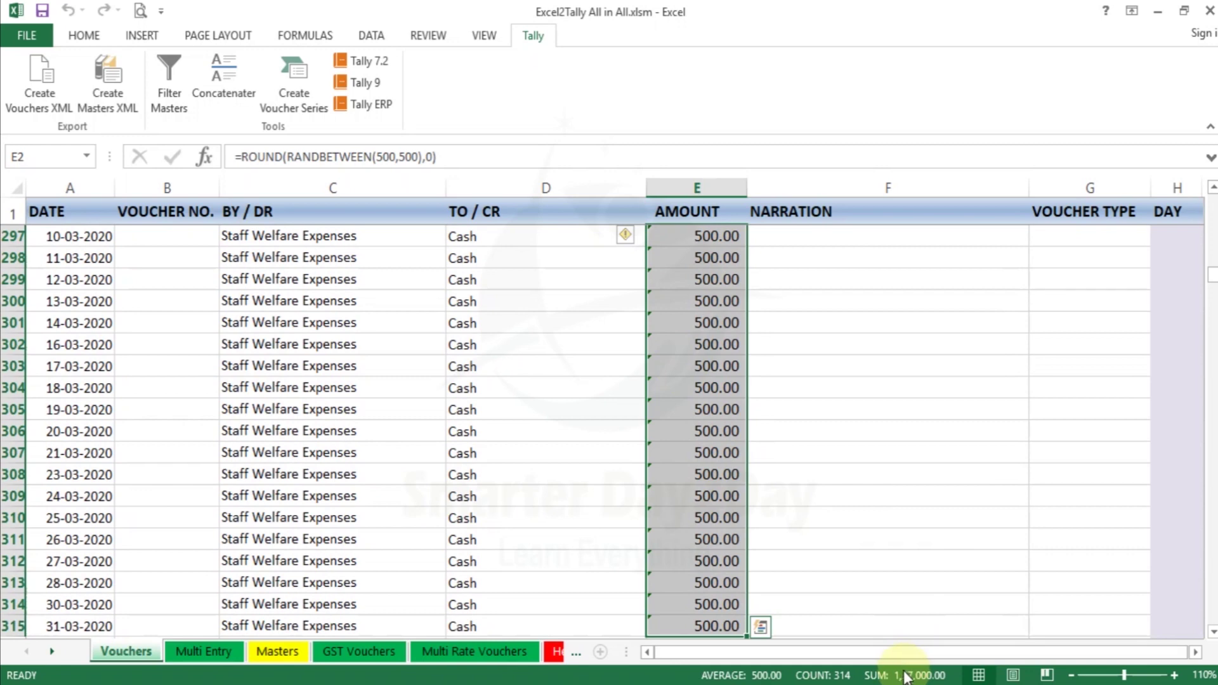
pyautogui.click(595, 393)
pyautogui.press('Up')
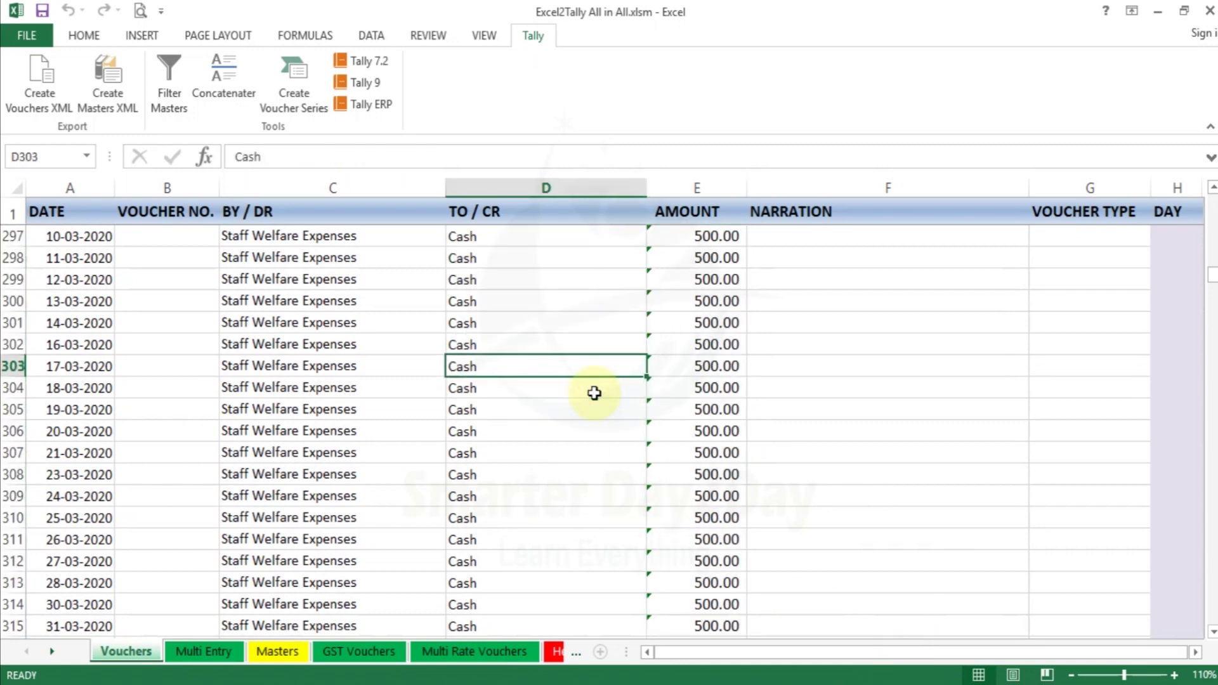
pyautogui.hotkey('ctrl', 'Home')
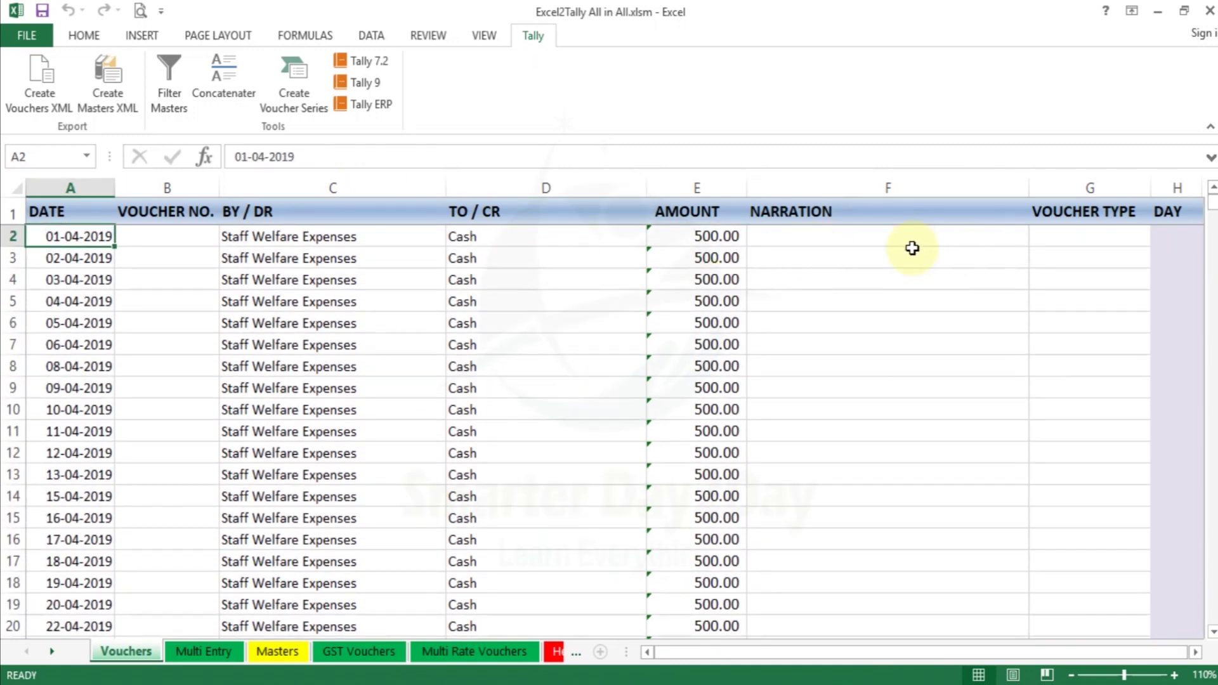
pyautogui.click(397, 297)
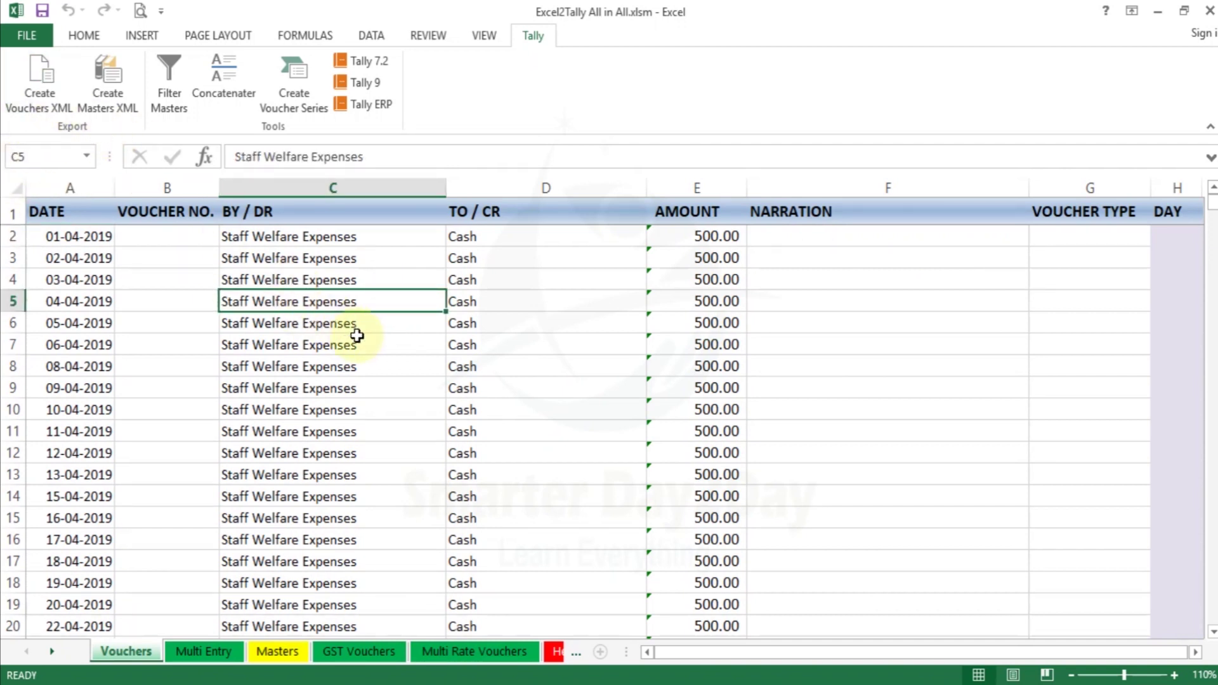
pyautogui.click(340, 267)
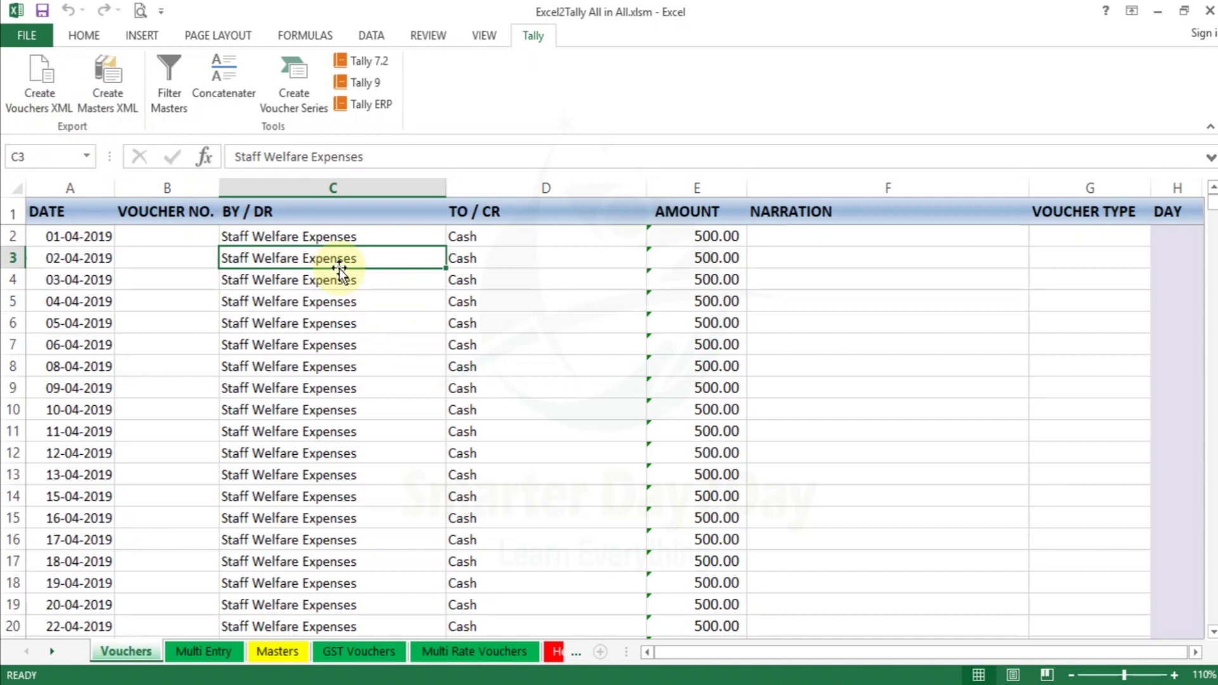
pyautogui.click(198, 625)
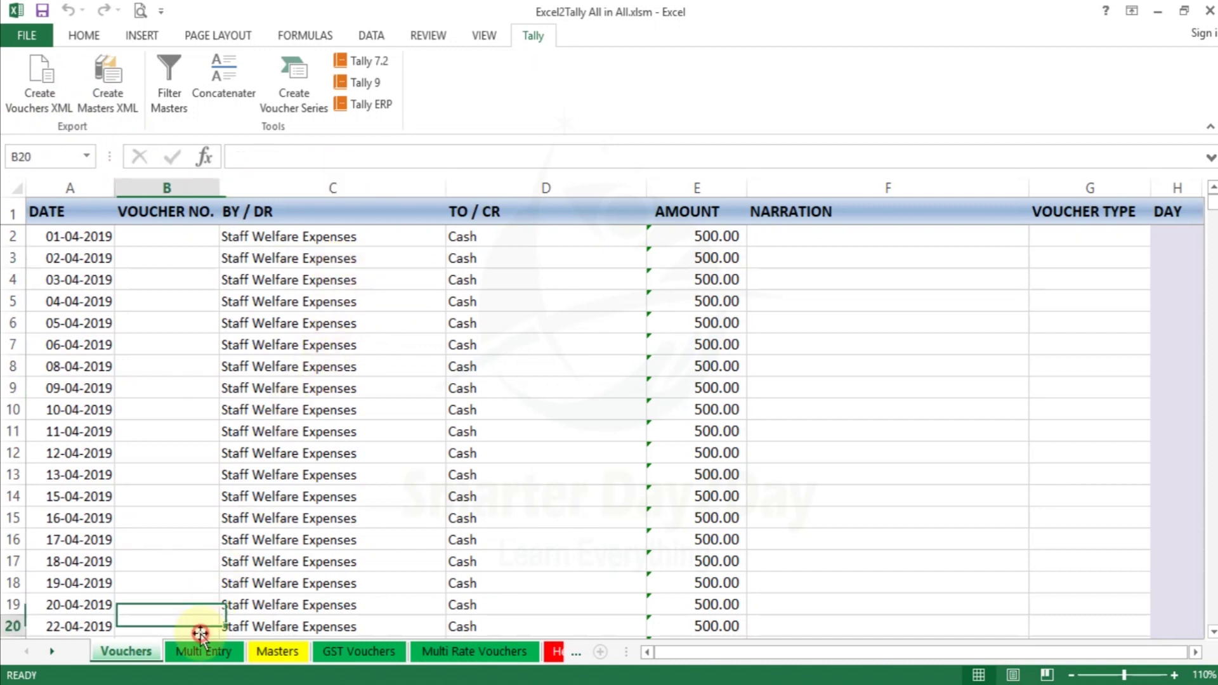
pyautogui.click(201, 649)
pyautogui.click(129, 654)
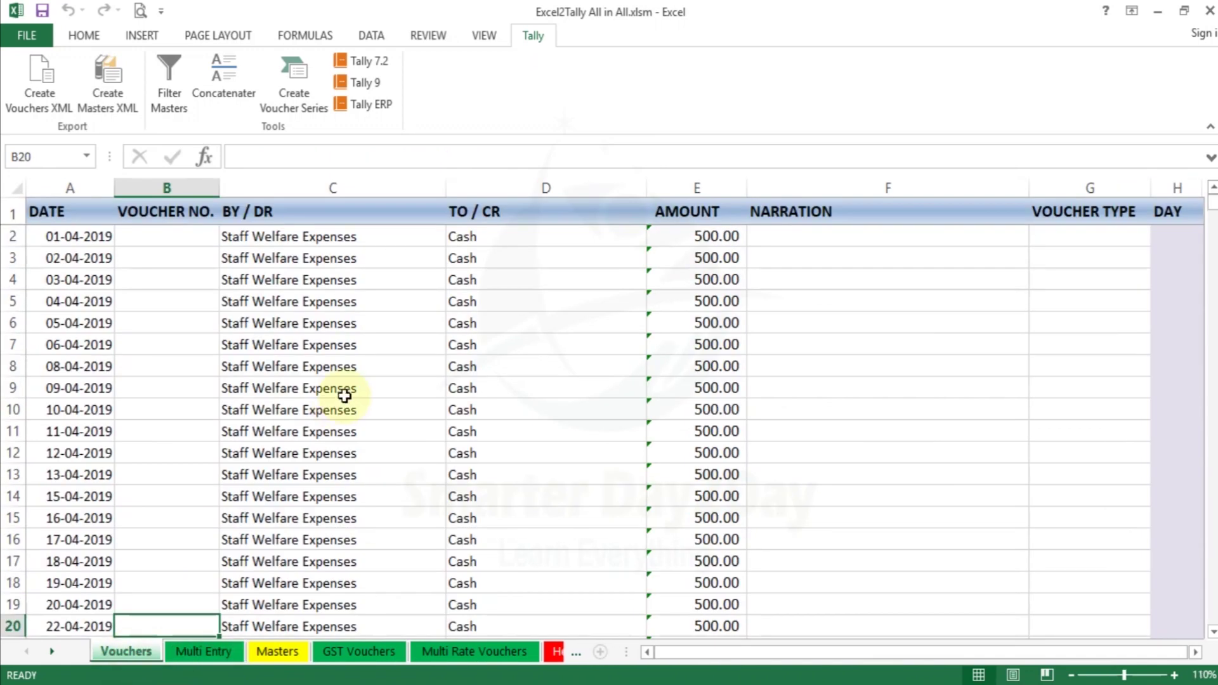
pyautogui.click(345, 391)
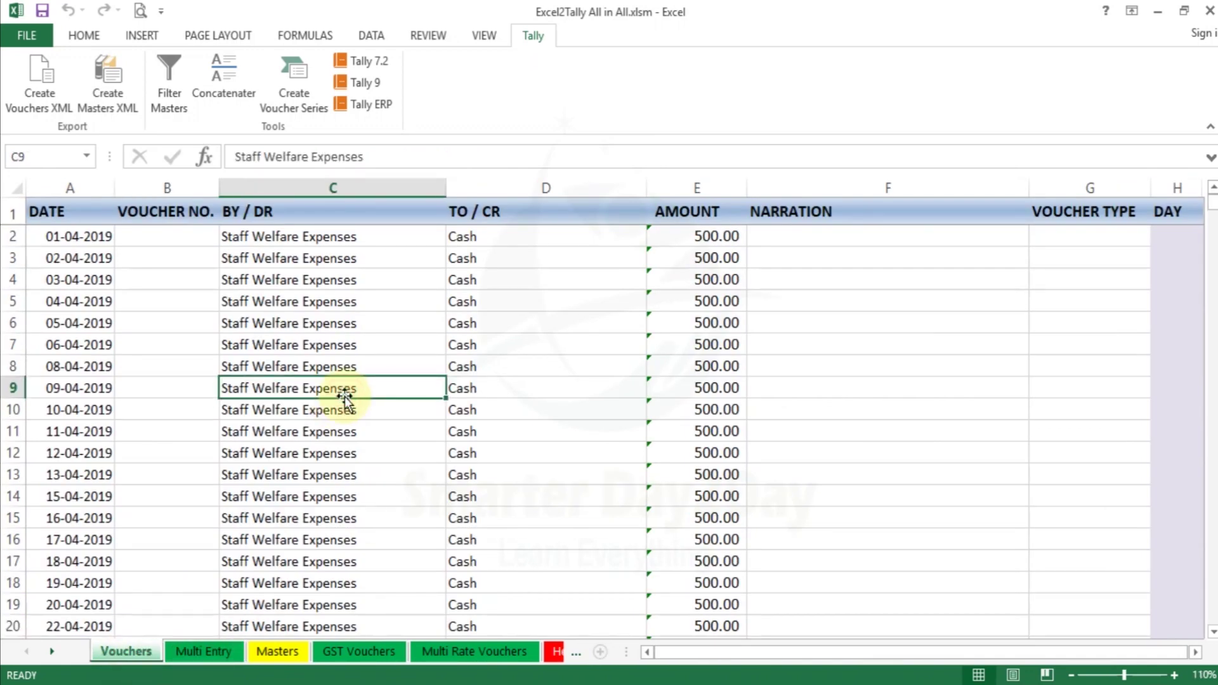